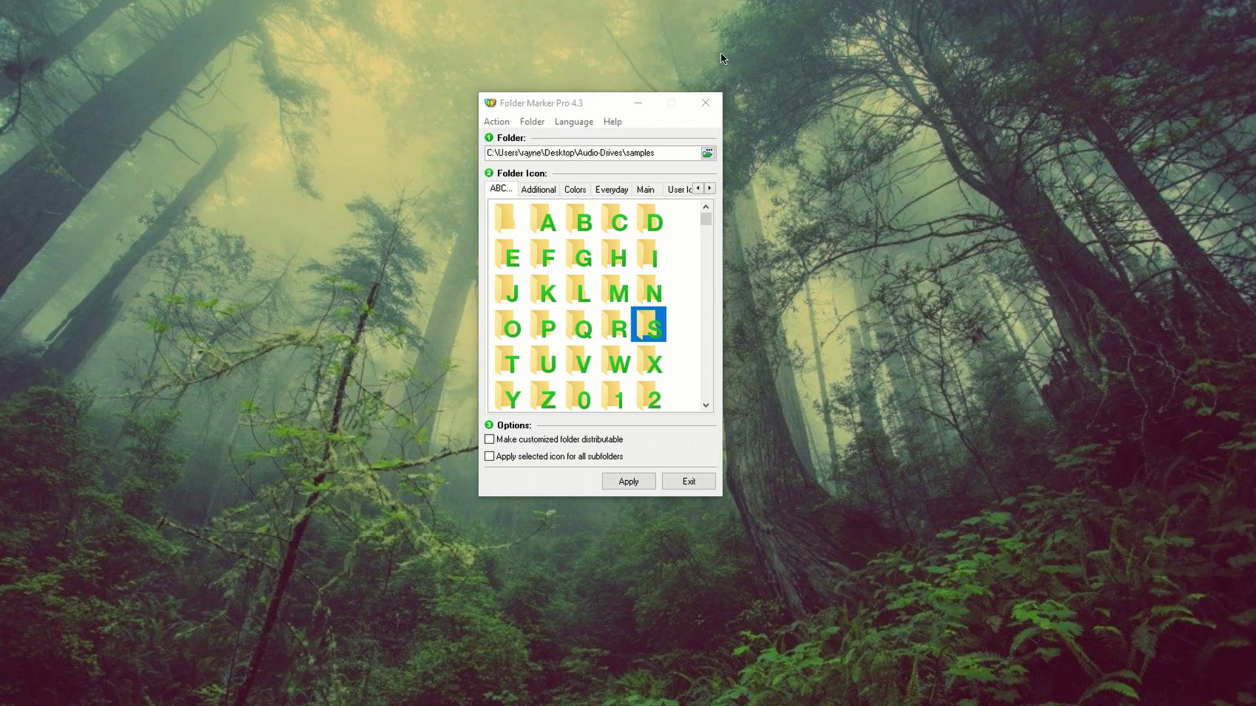
# - Open the Pro Audio folder's properties and bring up its built-in icon picker
pyautogui.rightClick(1, 280)
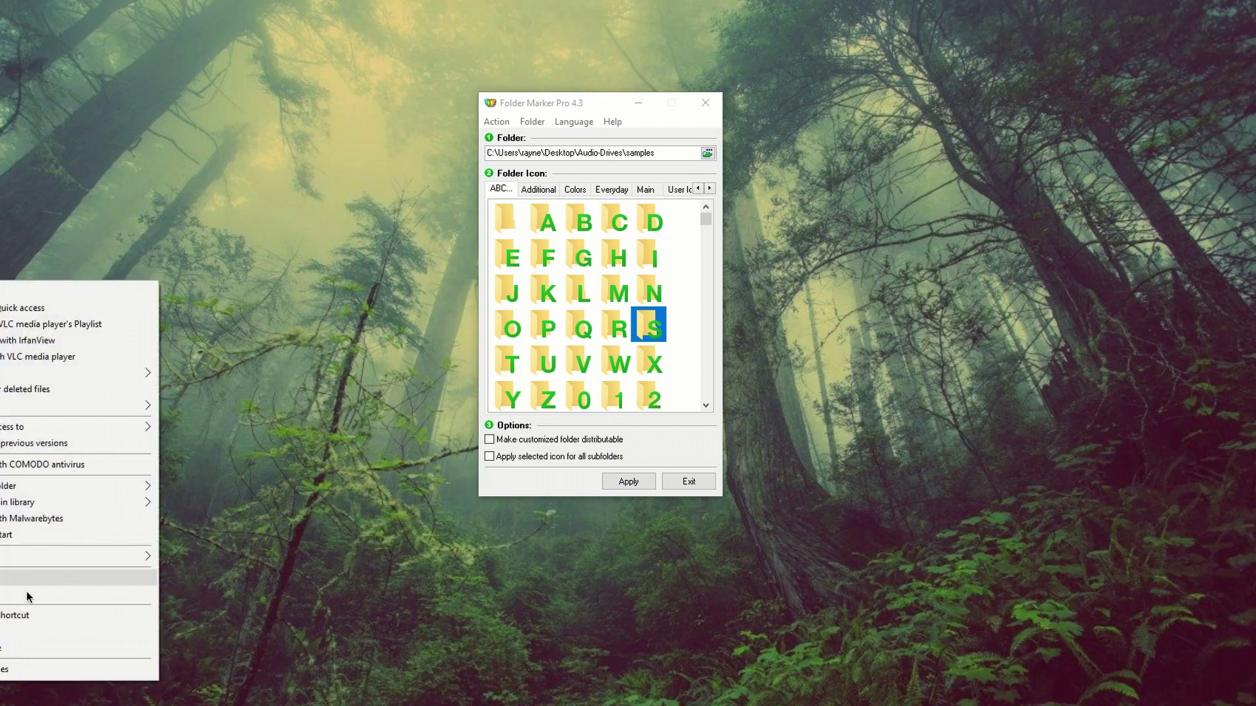
pyautogui.click(13, 676)
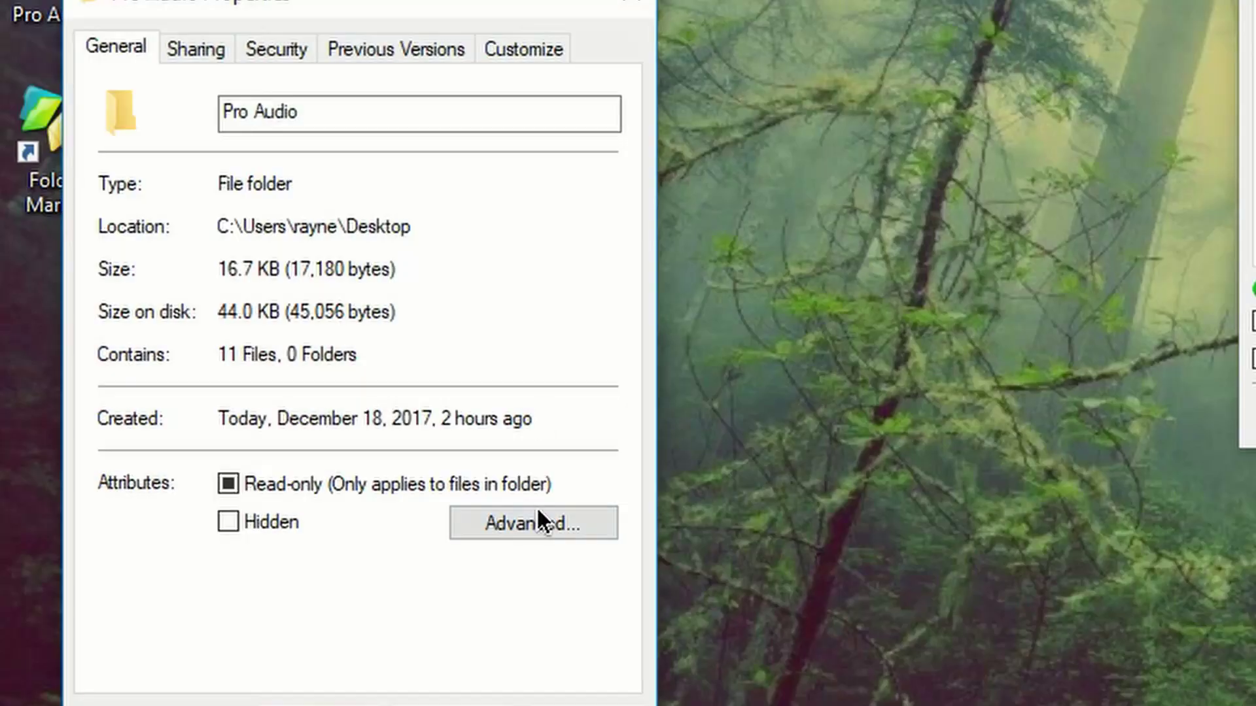
pyautogui.click(524, 47)
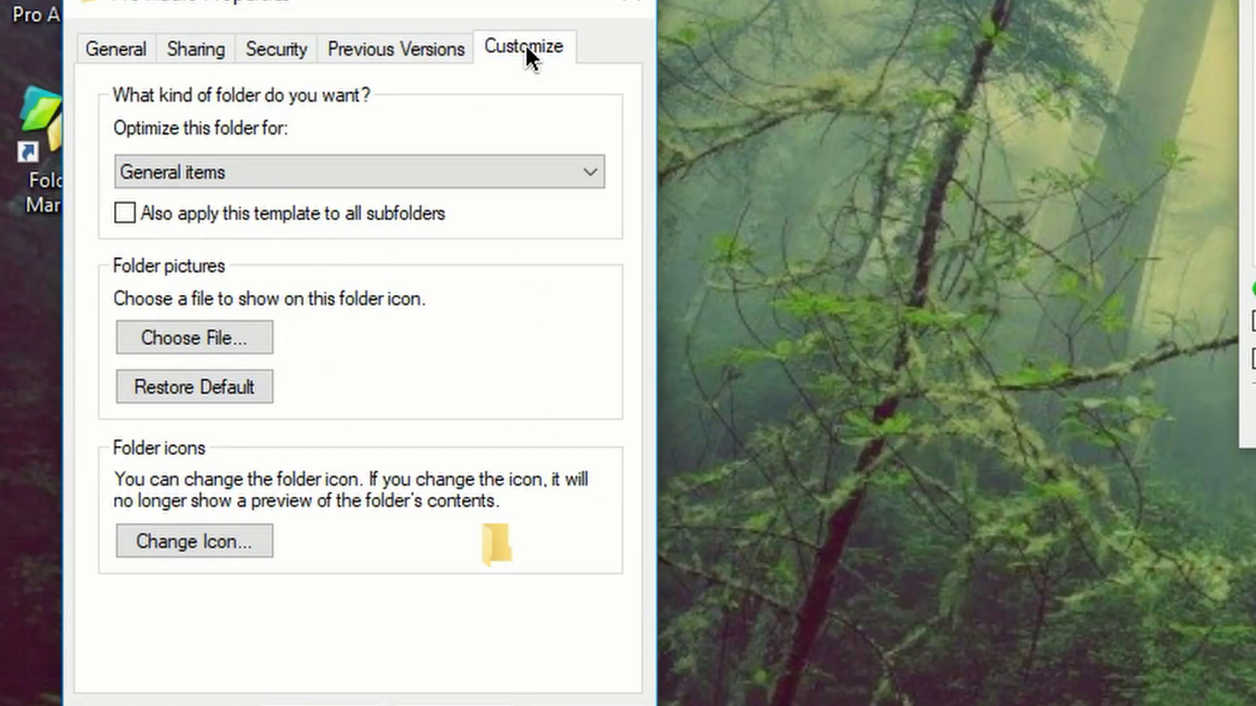
pyautogui.click(218, 542)
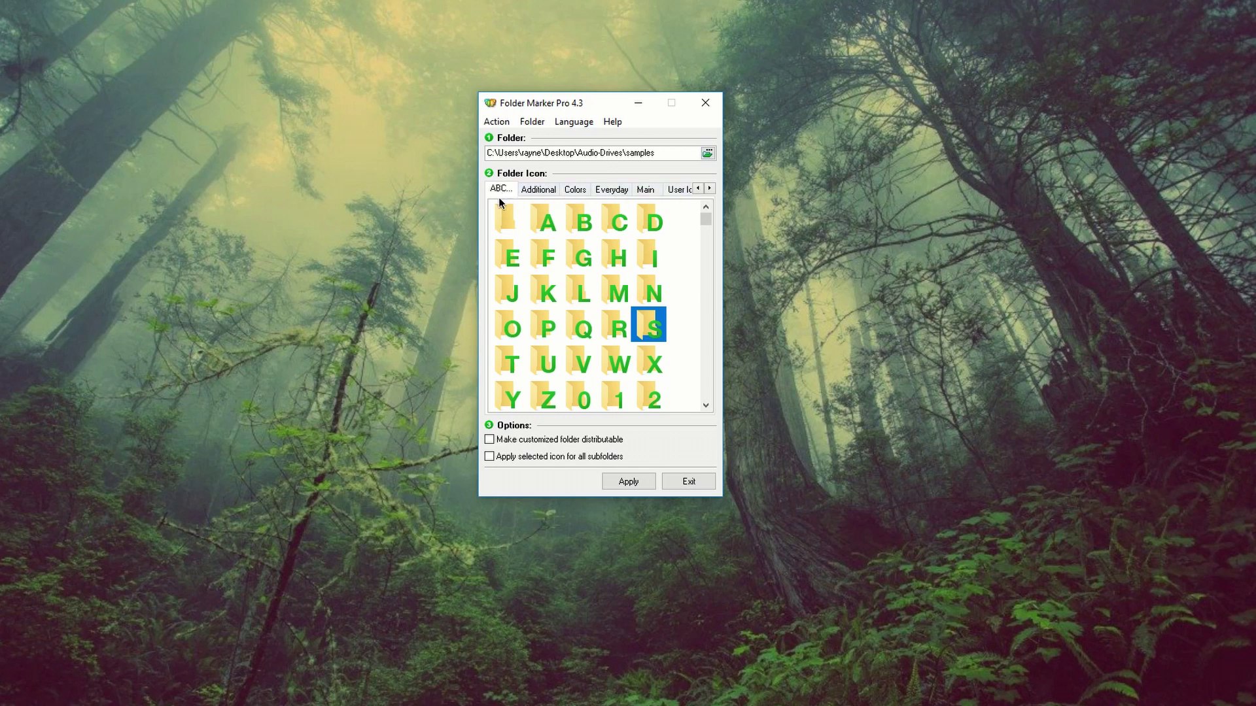
# - Browse the ABC, Additional, Colors, Everyday, Main, User Icons and Custom icon collections
pyautogui.click(536, 222)
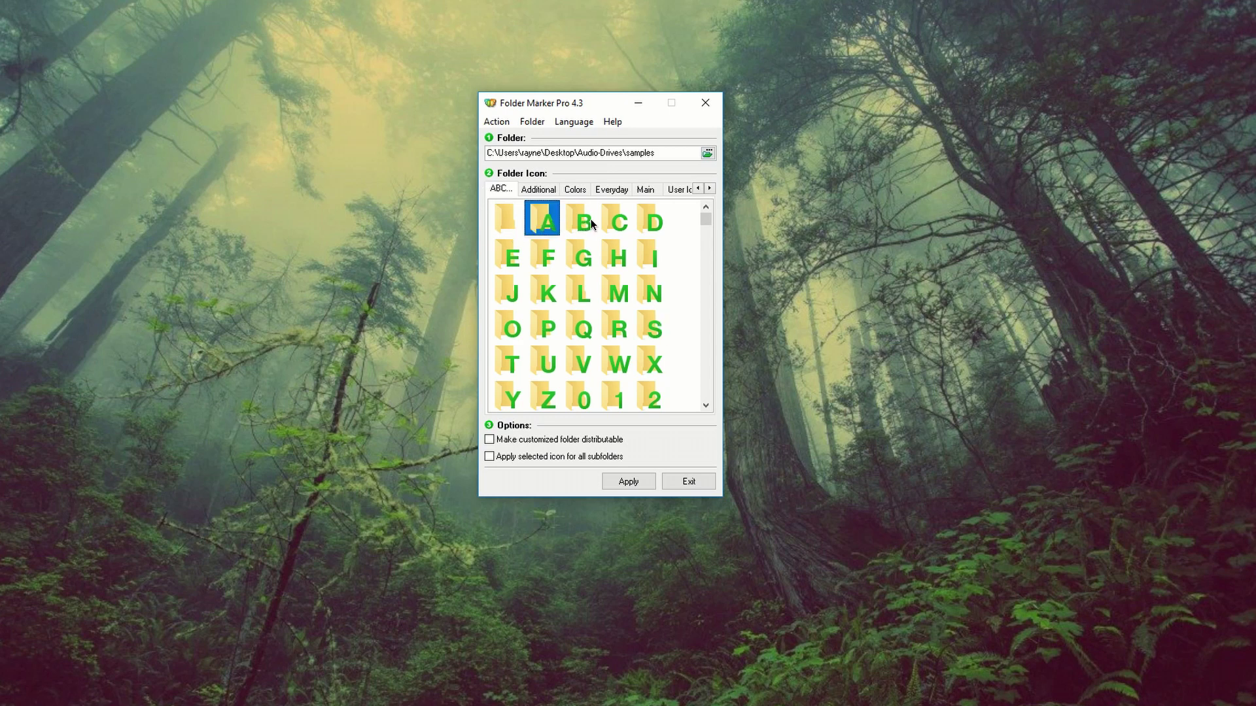
pyautogui.click(538, 190)
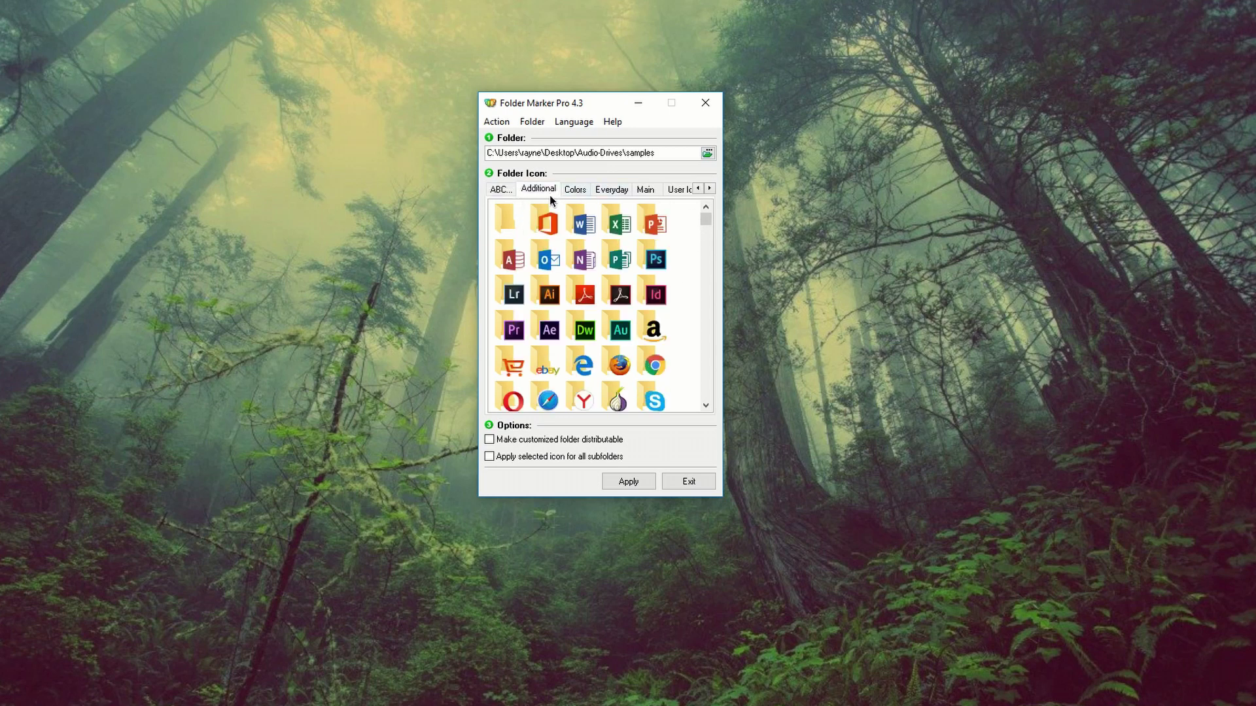
pyautogui.scroll(-4, 707, 253)
pyautogui.scroll(4, 703, 262)
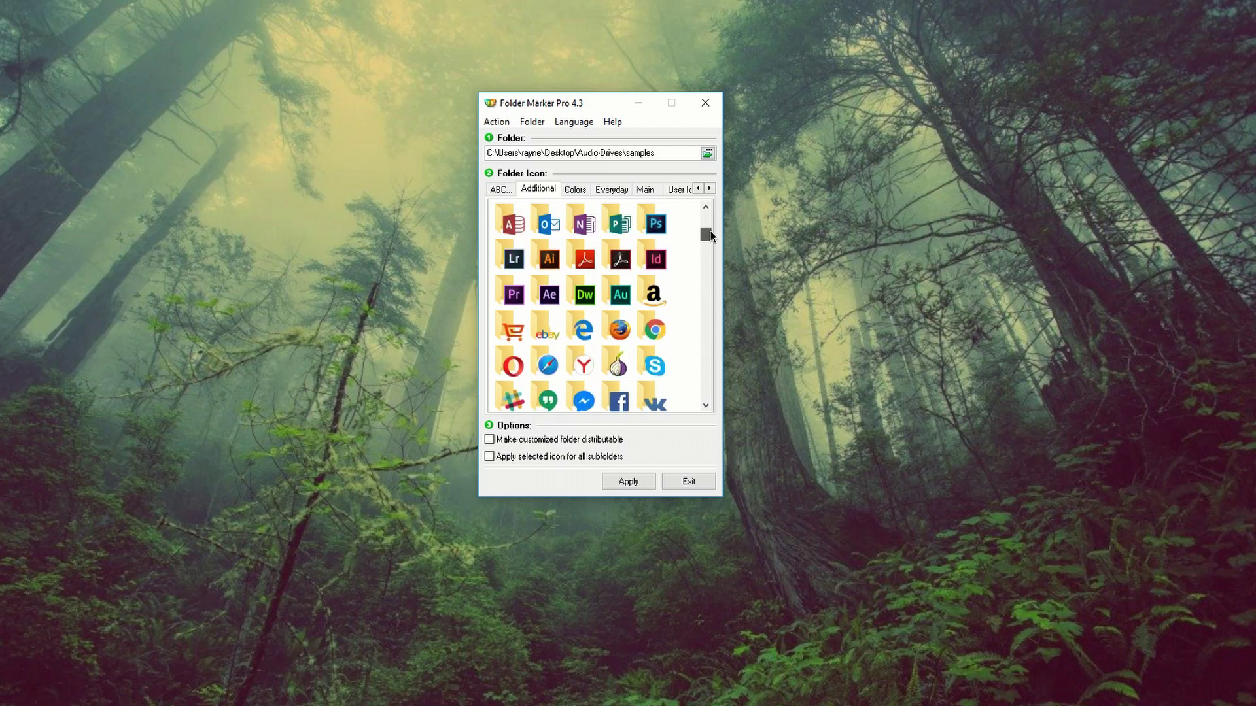
pyautogui.click(575, 189)
pyautogui.moveTo(701, 215); pyautogui.dragTo(684, 167)
pyautogui.click(611, 190)
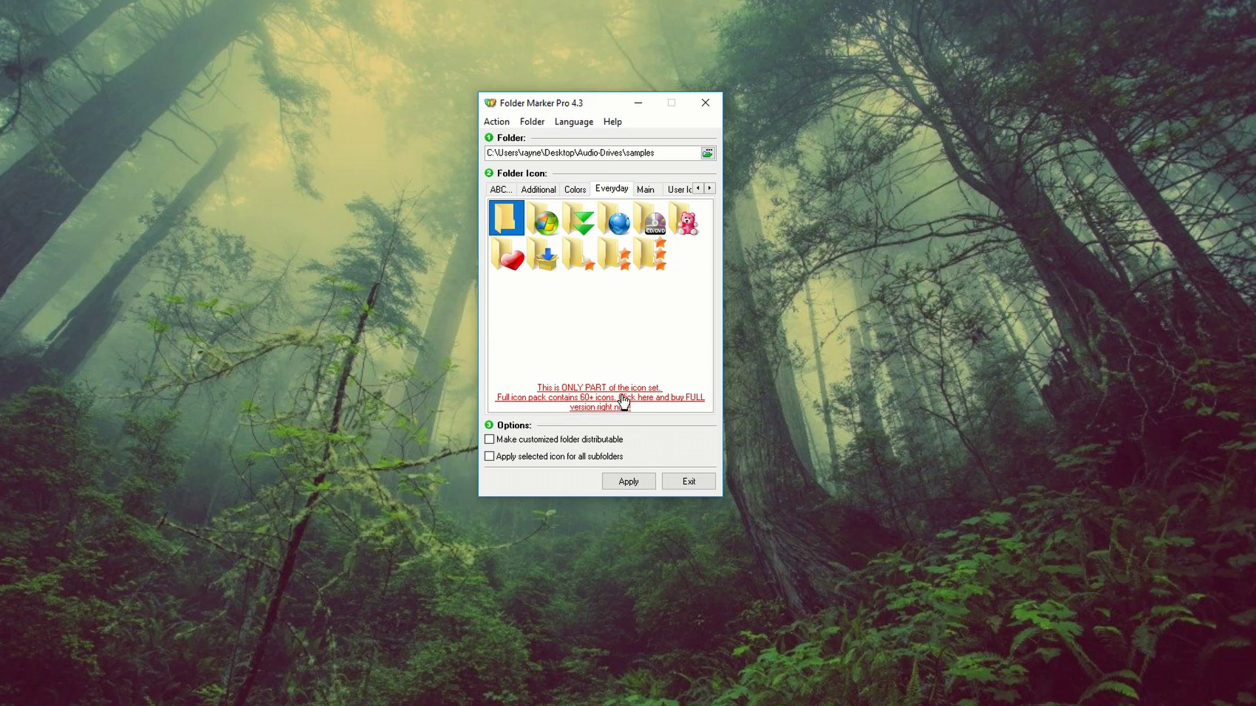
pyautogui.click(634, 191)
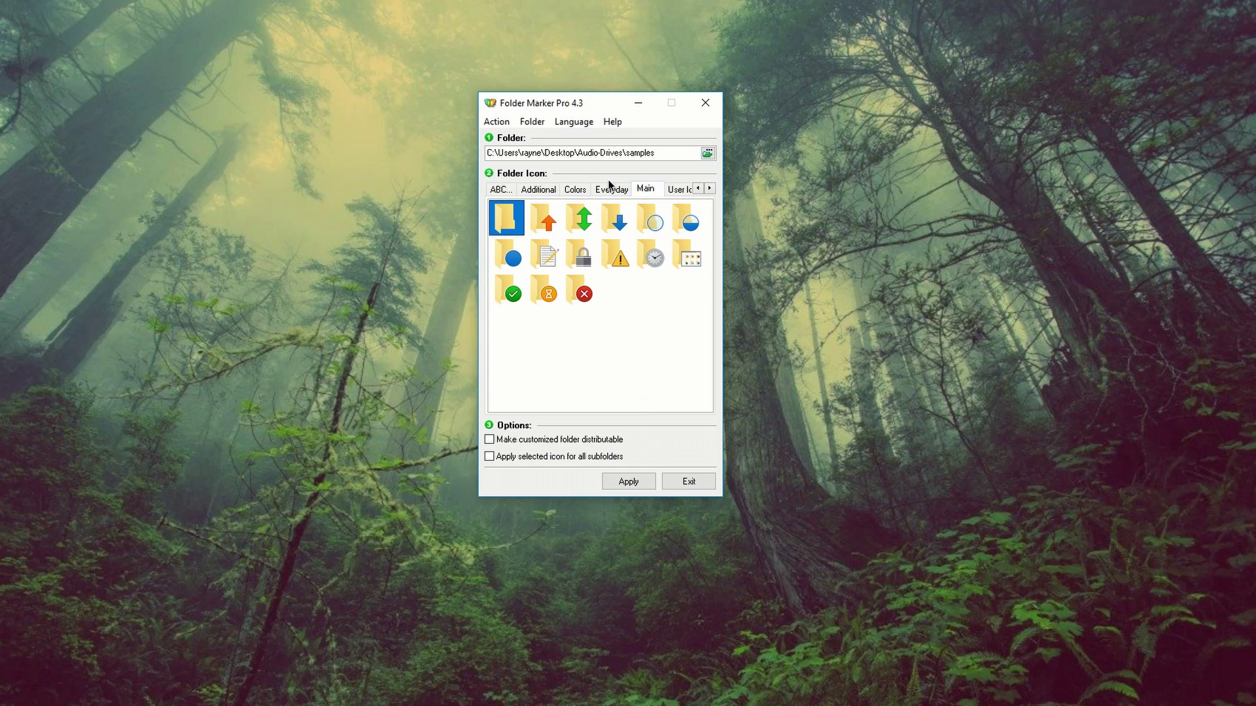
pyautogui.click(678, 192)
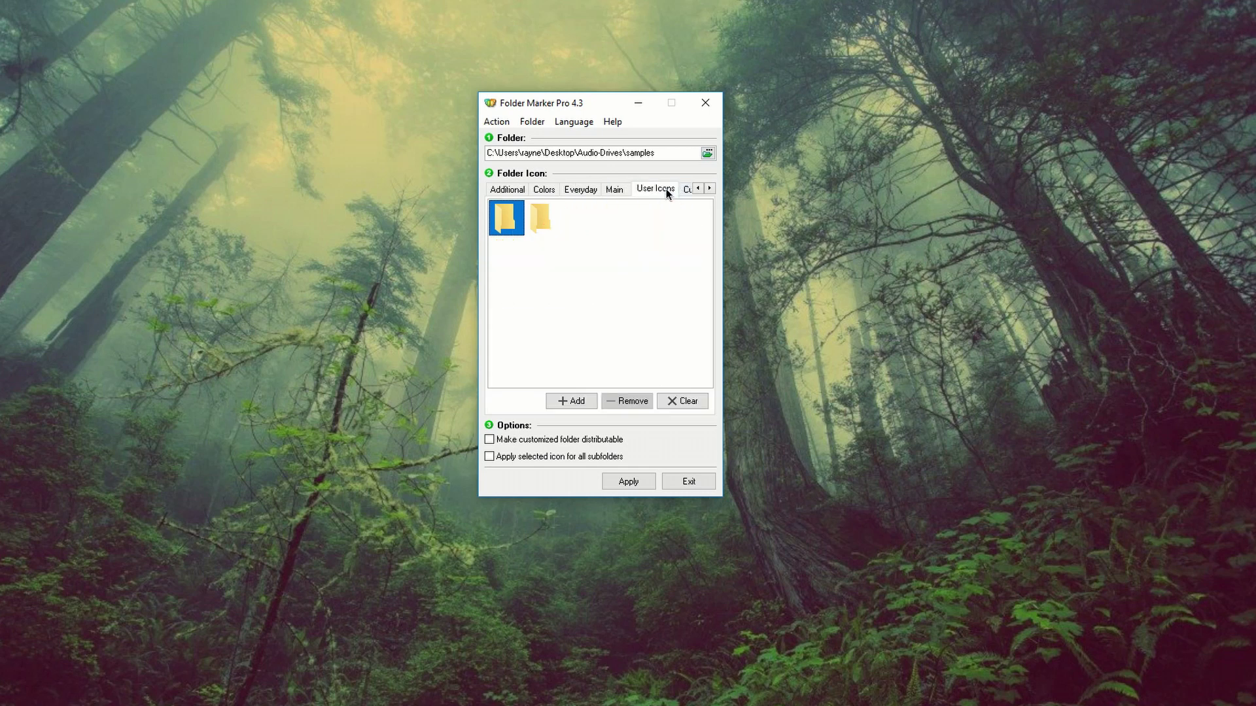
pyautogui.click(709, 189)
pyautogui.click(649, 190)
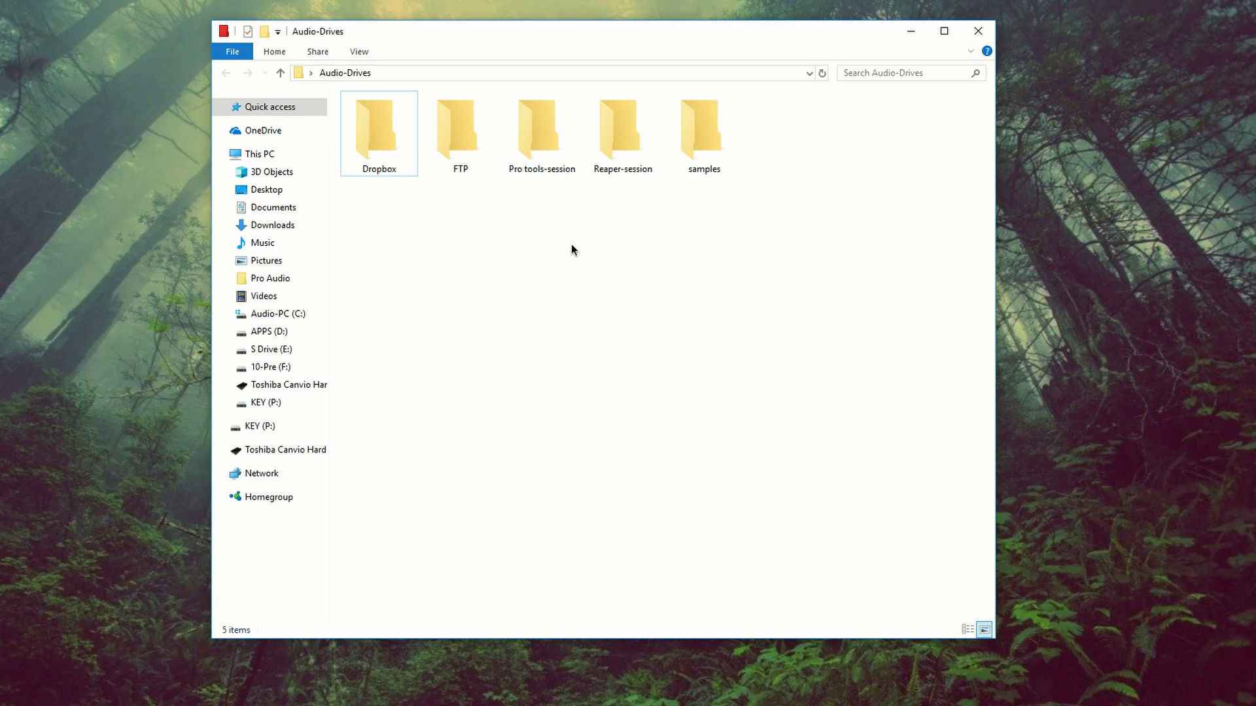
# - Place the Audio-Drives desktop folder beside the window and apply dark red to it
pyautogui.click(716, 161)
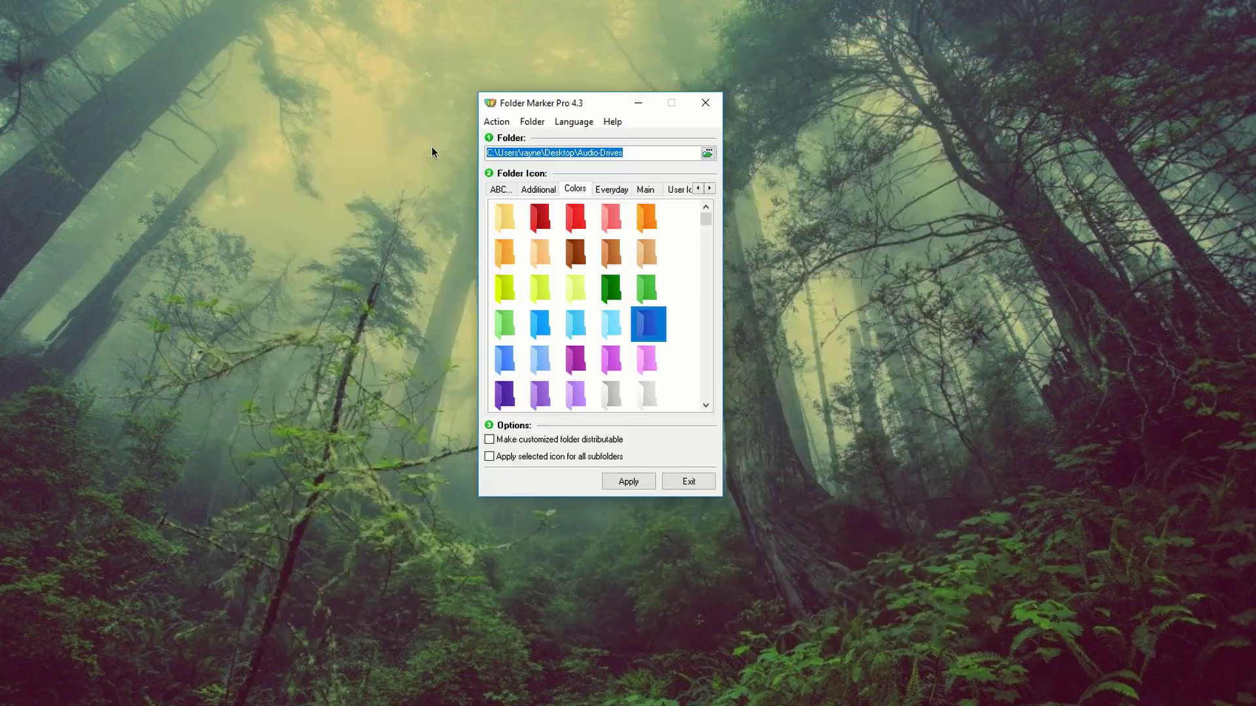
pyautogui.moveTo(281, 76); pyautogui.dragTo(378, 97)
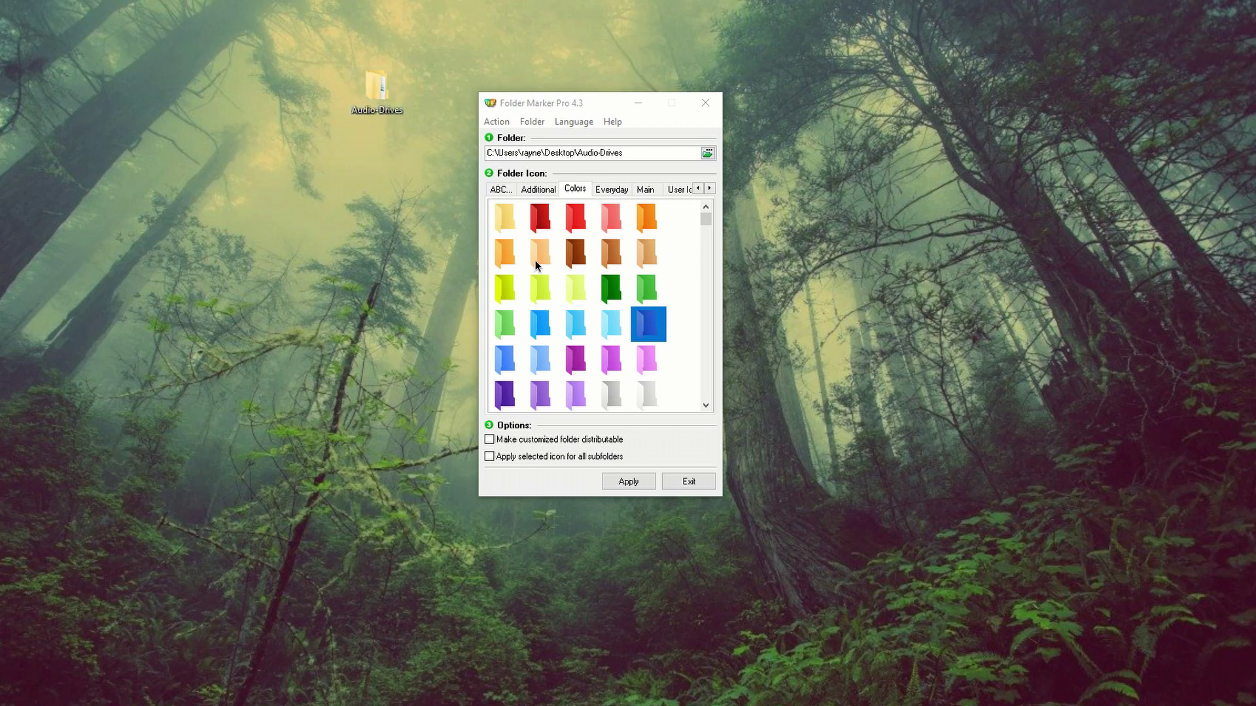
pyautogui.click(538, 228)
pyautogui.click(627, 482)
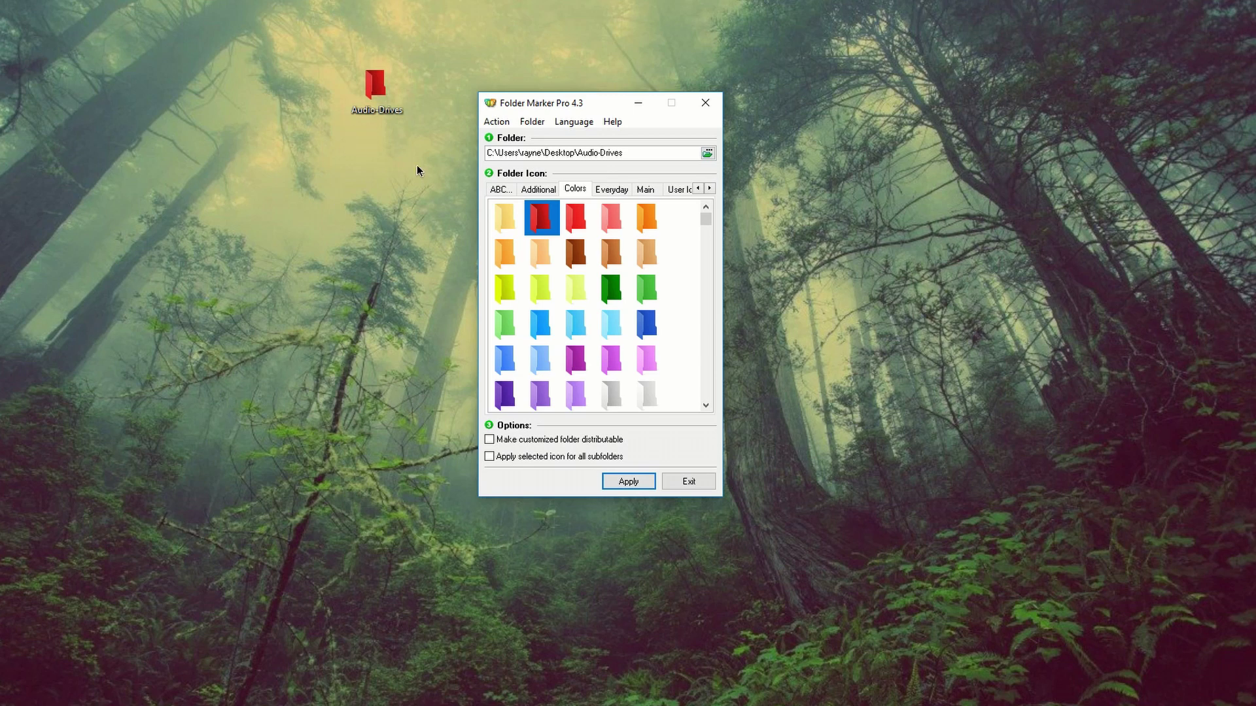
# - Try orange and dark green on Audio-Drives, then reapply dark red
pyautogui.click(649, 218)
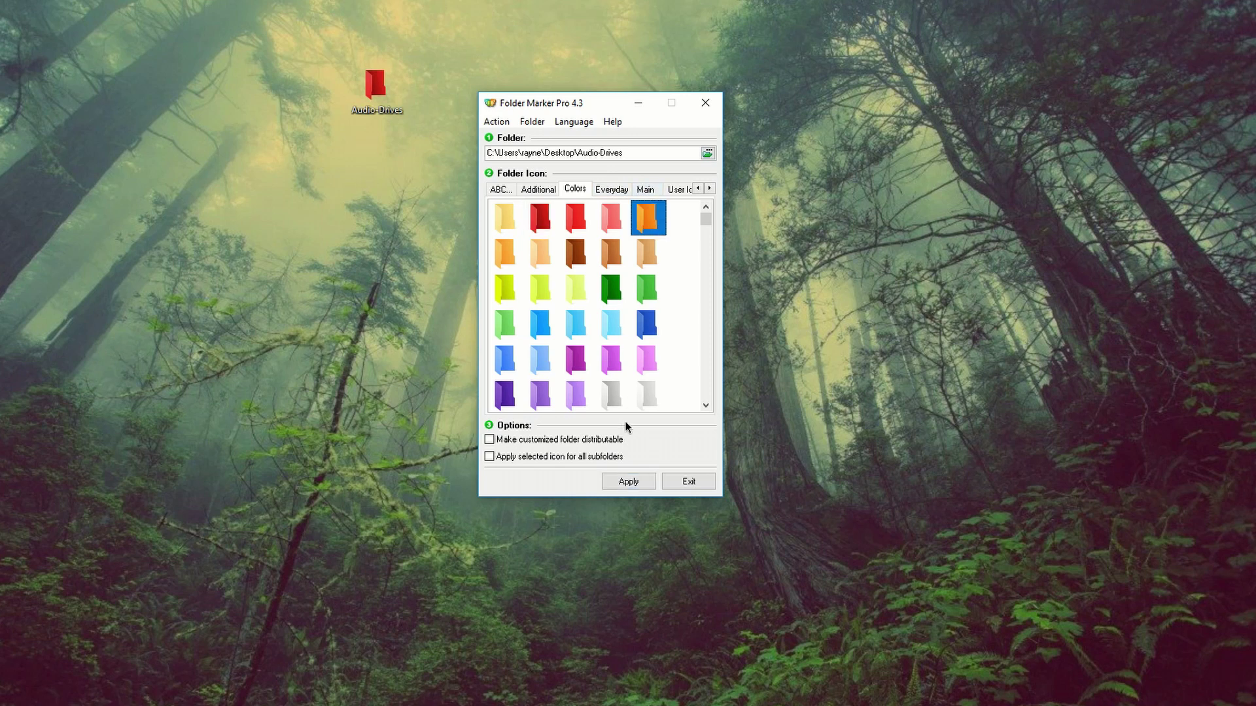
pyautogui.click(628, 483)
pyautogui.click(613, 289)
pyautogui.click(627, 482)
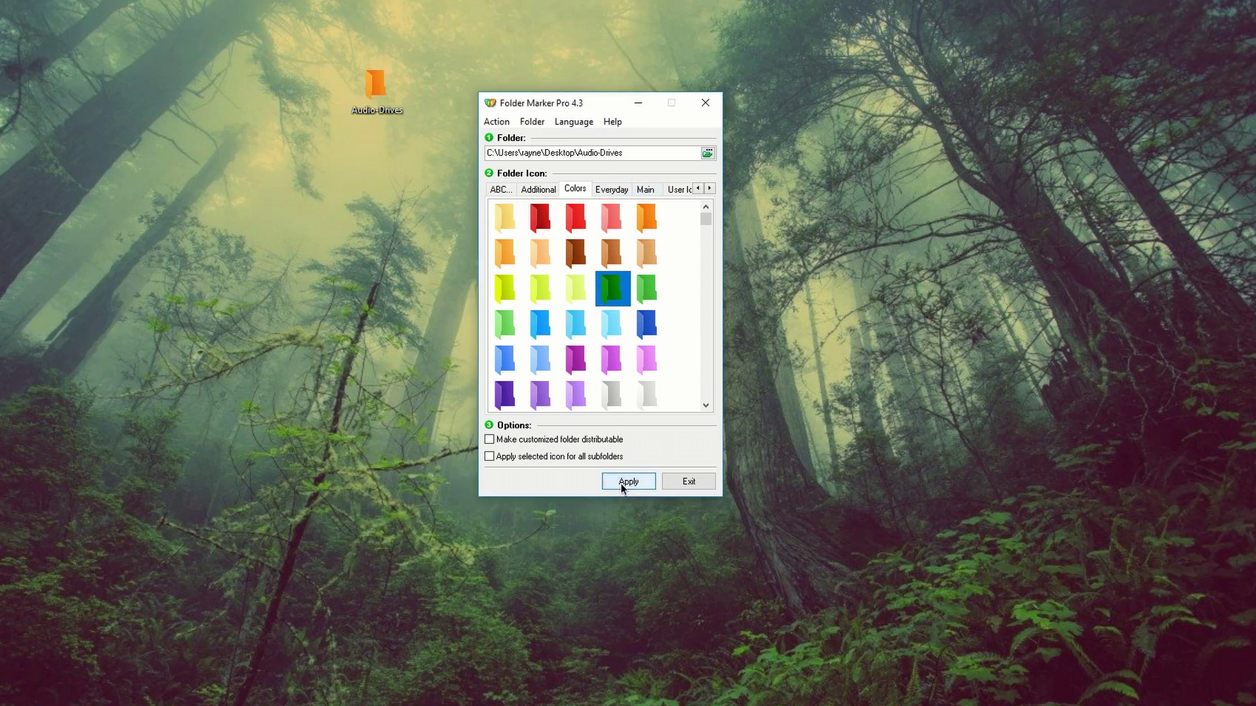
pyautogui.click(553, 229)
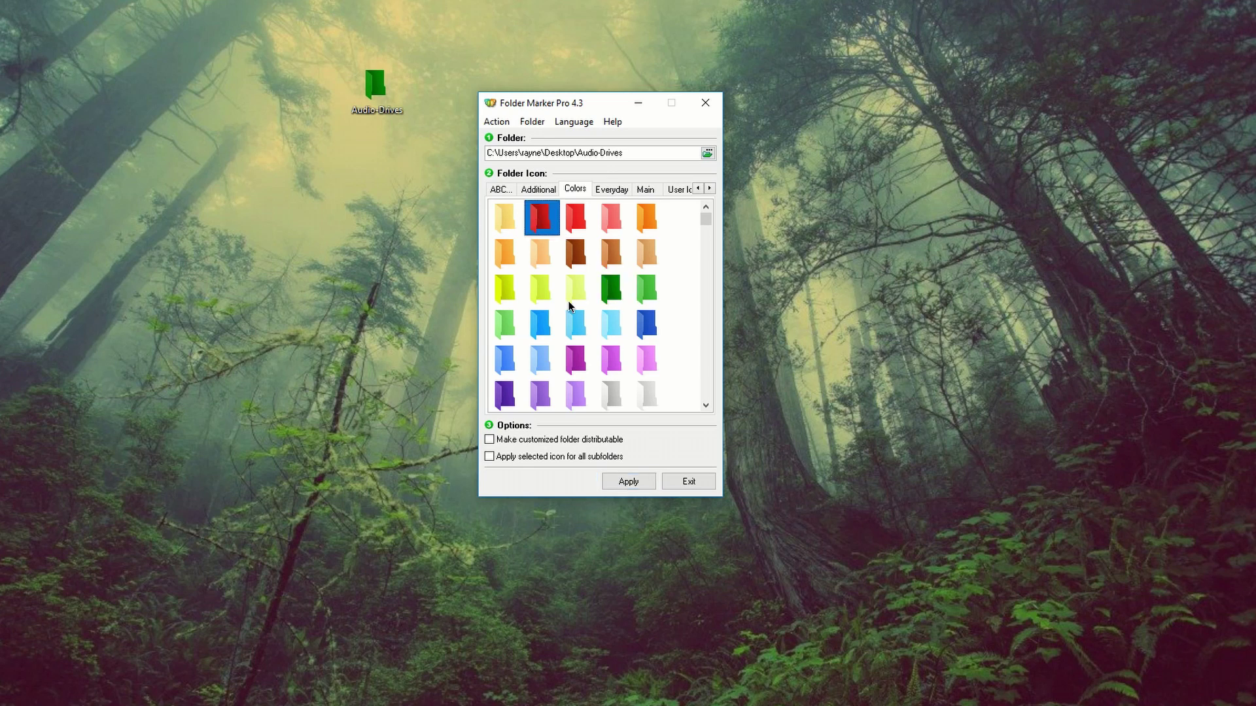
pyautogui.click(631, 482)
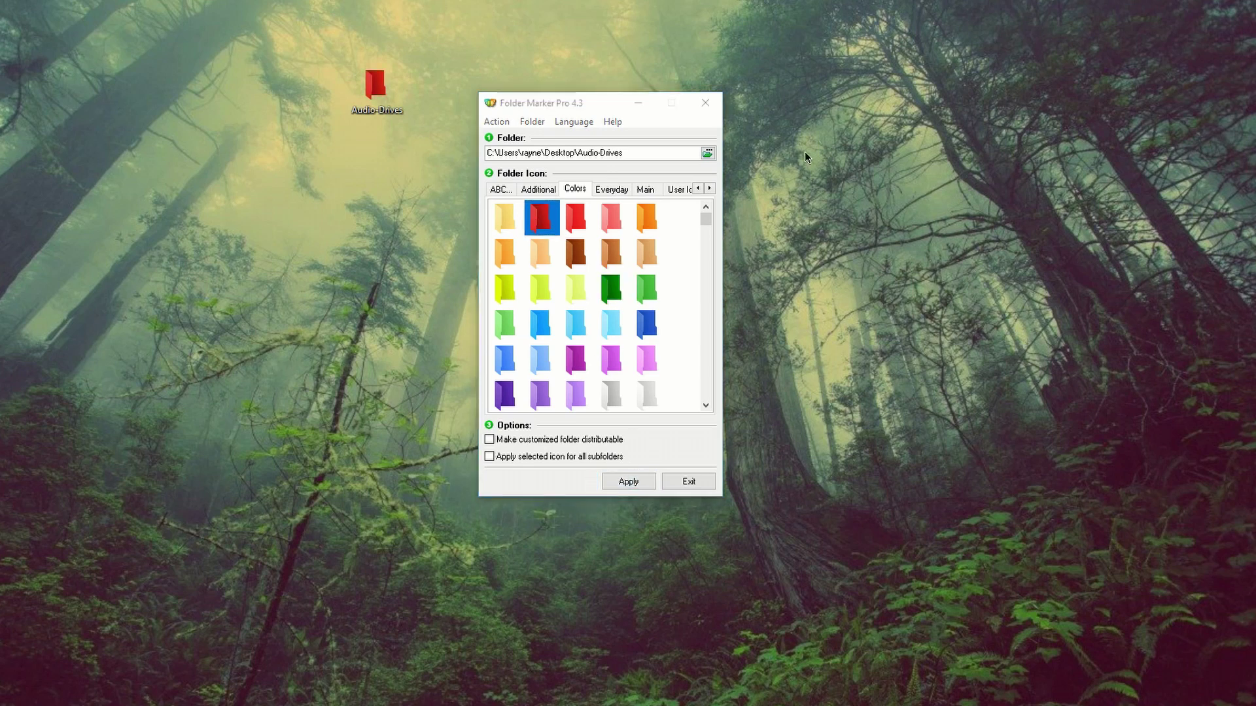
# - Give Audio-Drives the letter A icon, then set its Dropbox subfolder as the target
pyautogui.click(498, 188)
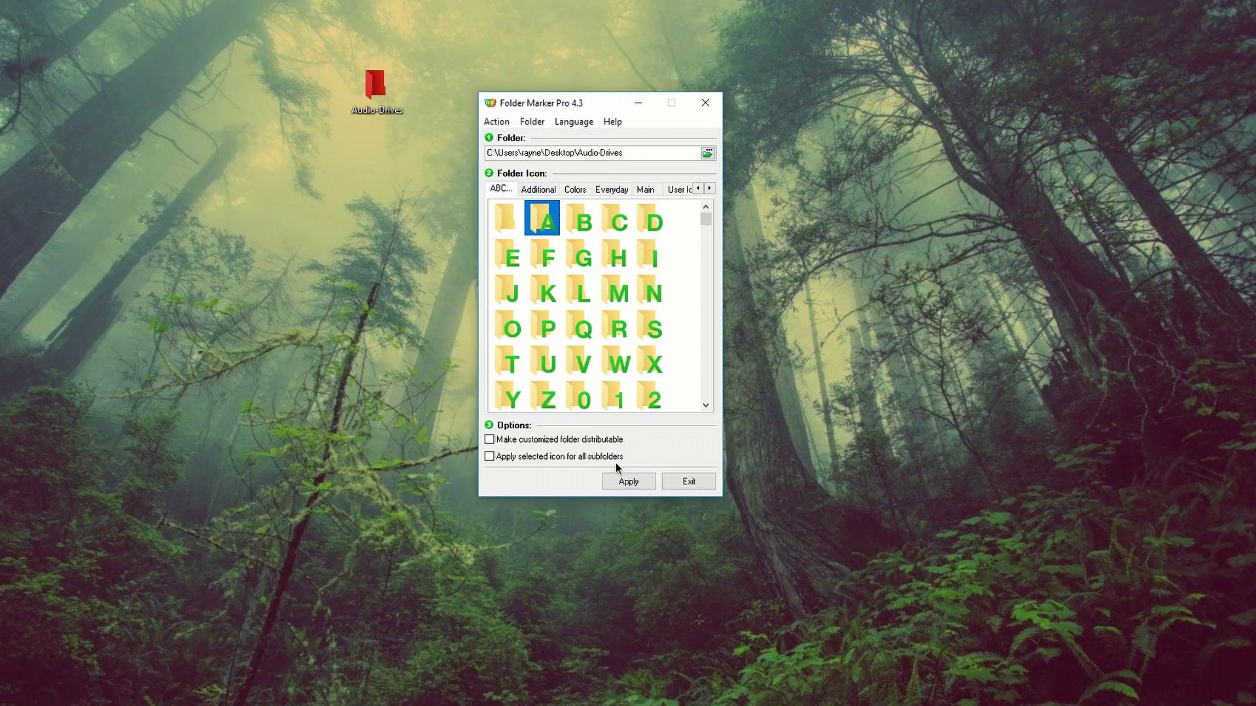
pyautogui.click(627, 482)
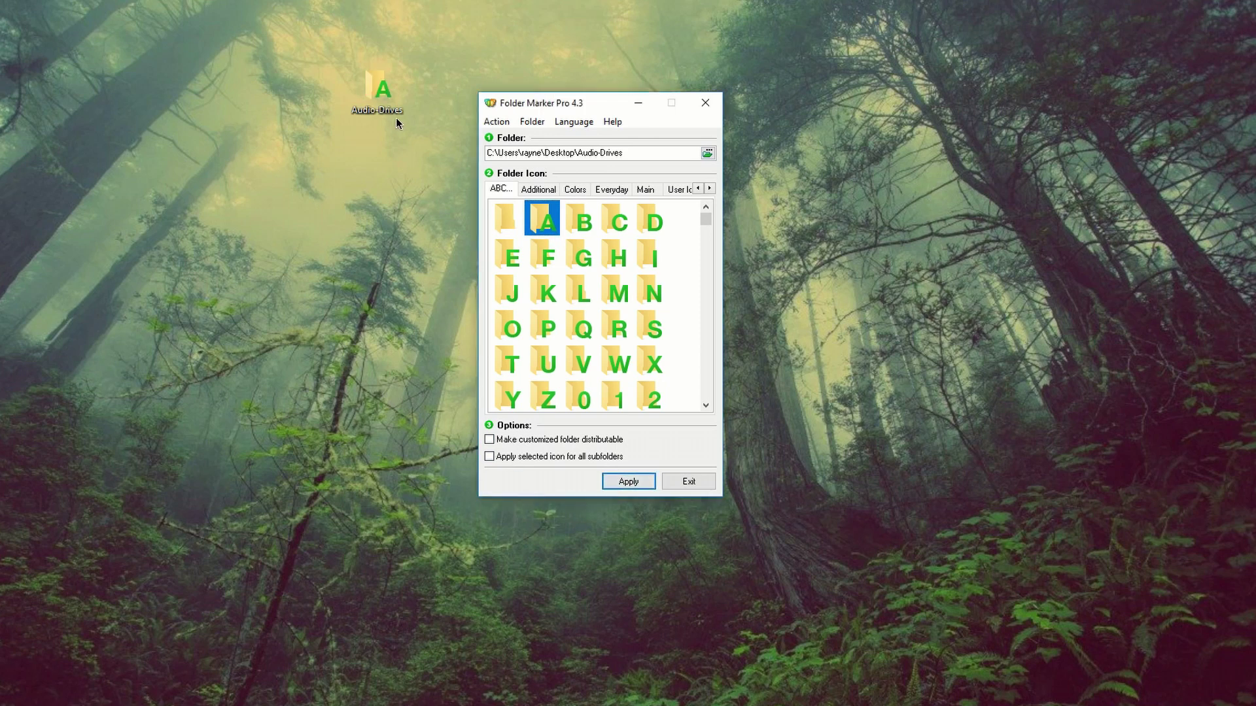
pyautogui.click(708, 152)
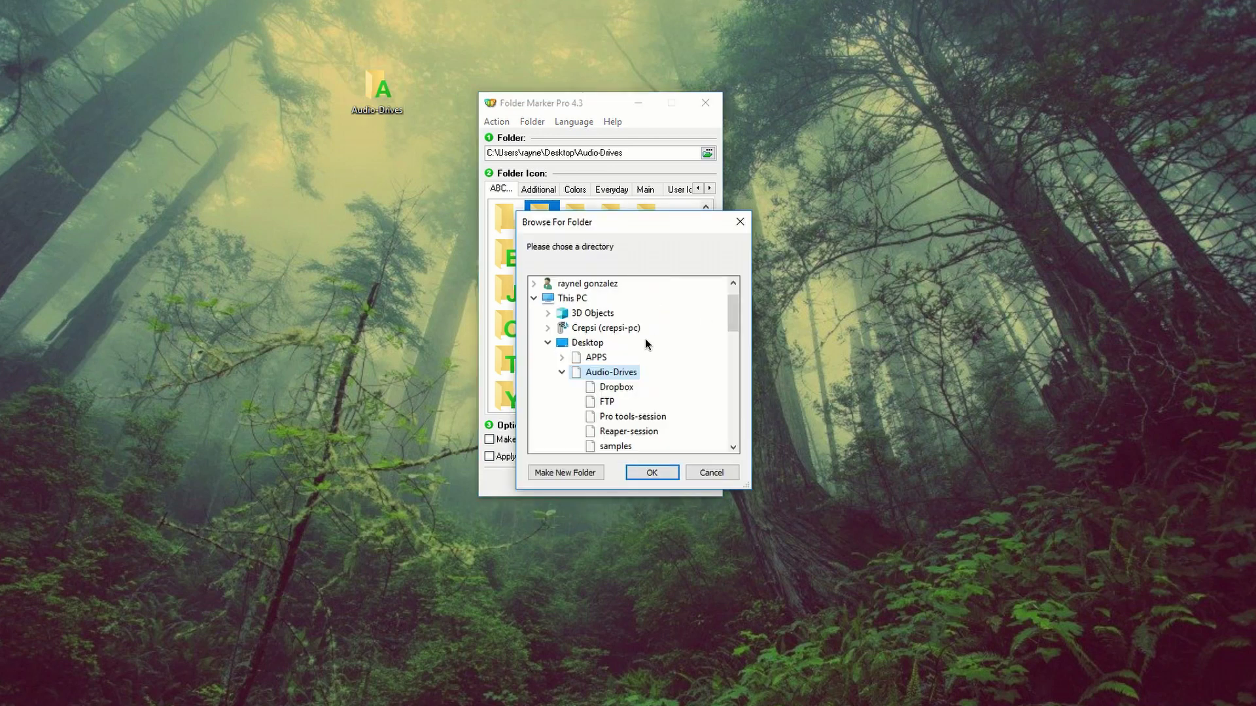
pyautogui.scroll(-1, 735, 322)
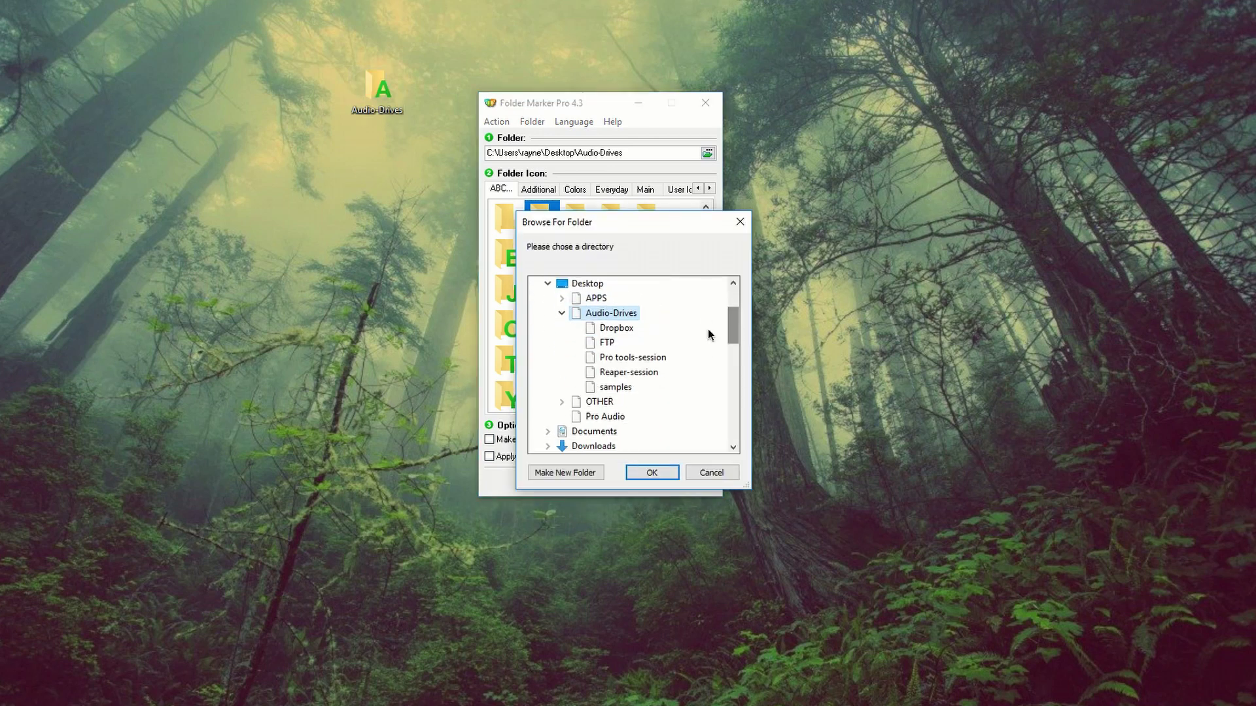
pyautogui.click(615, 328)
pyautogui.click(652, 473)
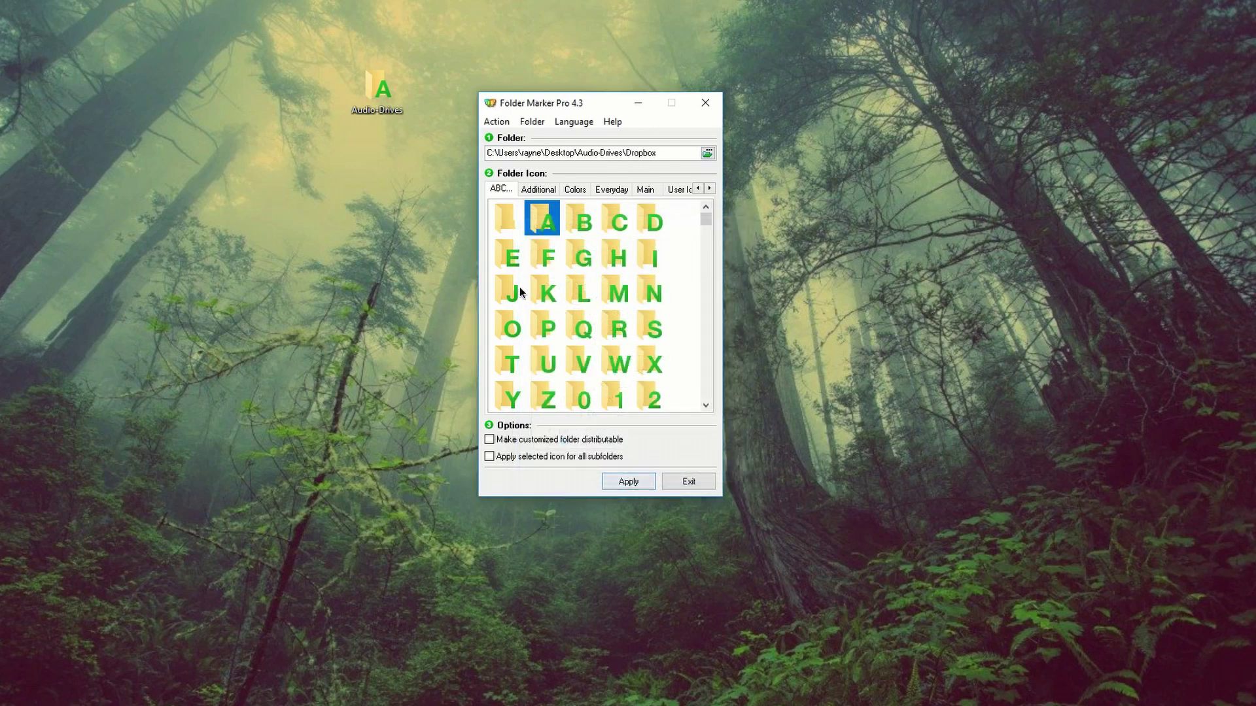
pyautogui.doubleClick(380, 90)
# - Arrange Explorer and Folder Marker Pro side by side and colour Dropbox yellow
pyautogui.moveTo(516, 44); pyautogui.dragTo(185, 84)
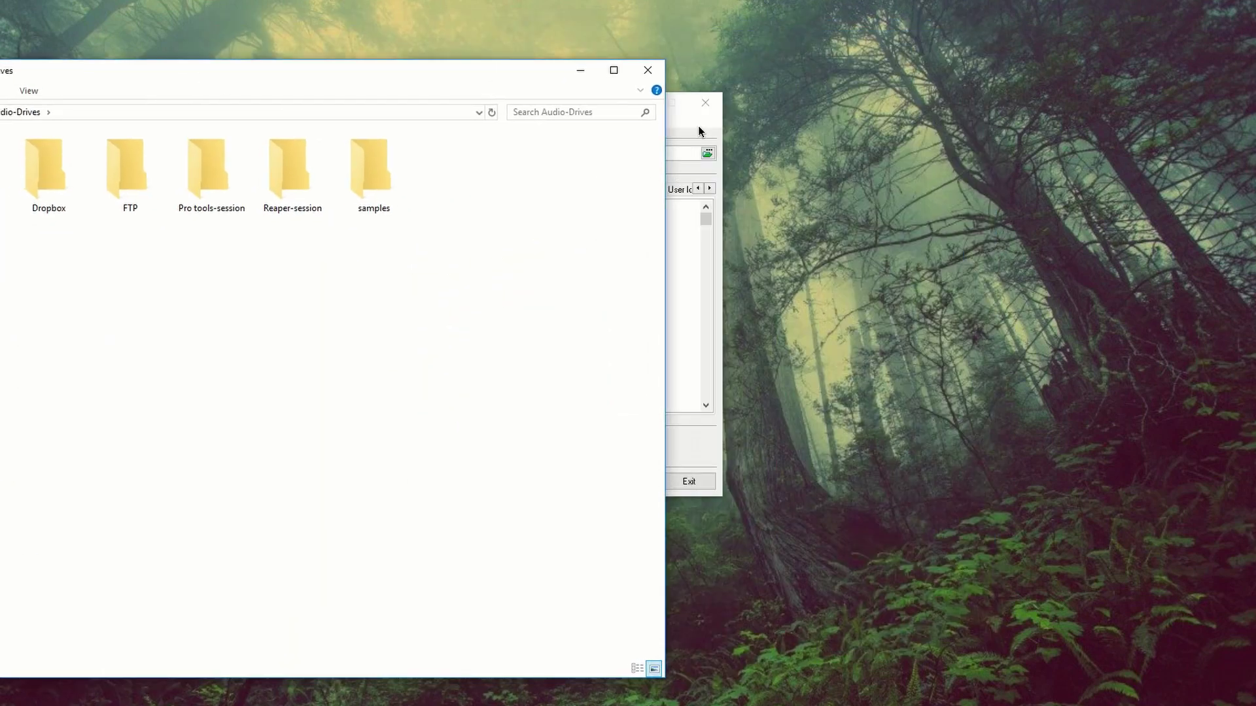
pyautogui.click(607, 90)
pyautogui.moveTo(607, 90); pyautogui.dragTo(953, 68)
pyautogui.click(920, 153)
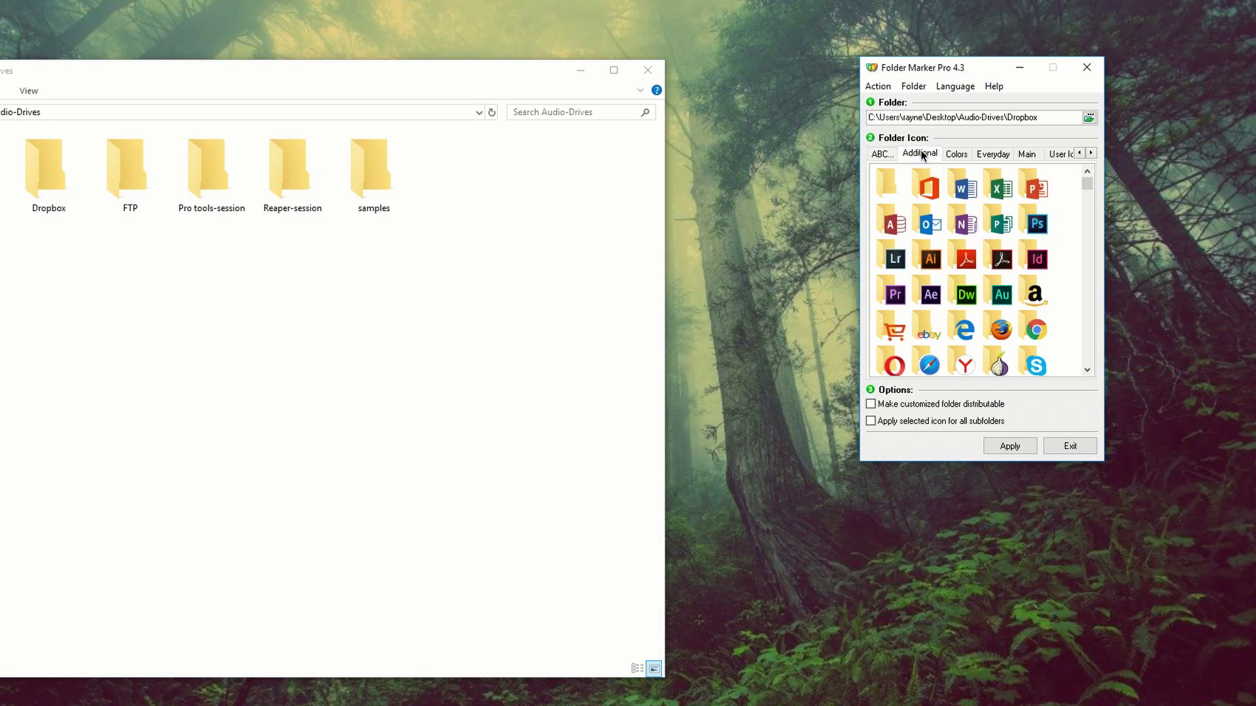
pyautogui.click(964, 154)
pyautogui.click(888, 249)
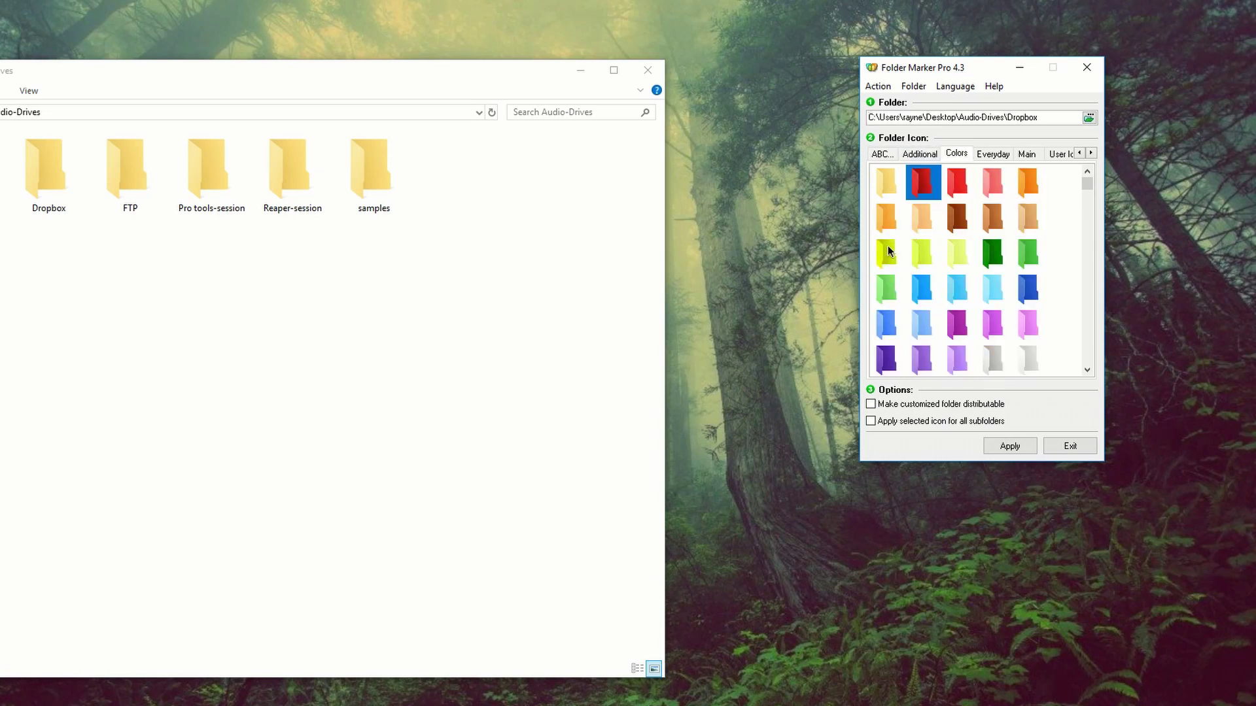
pyautogui.click(995, 445)
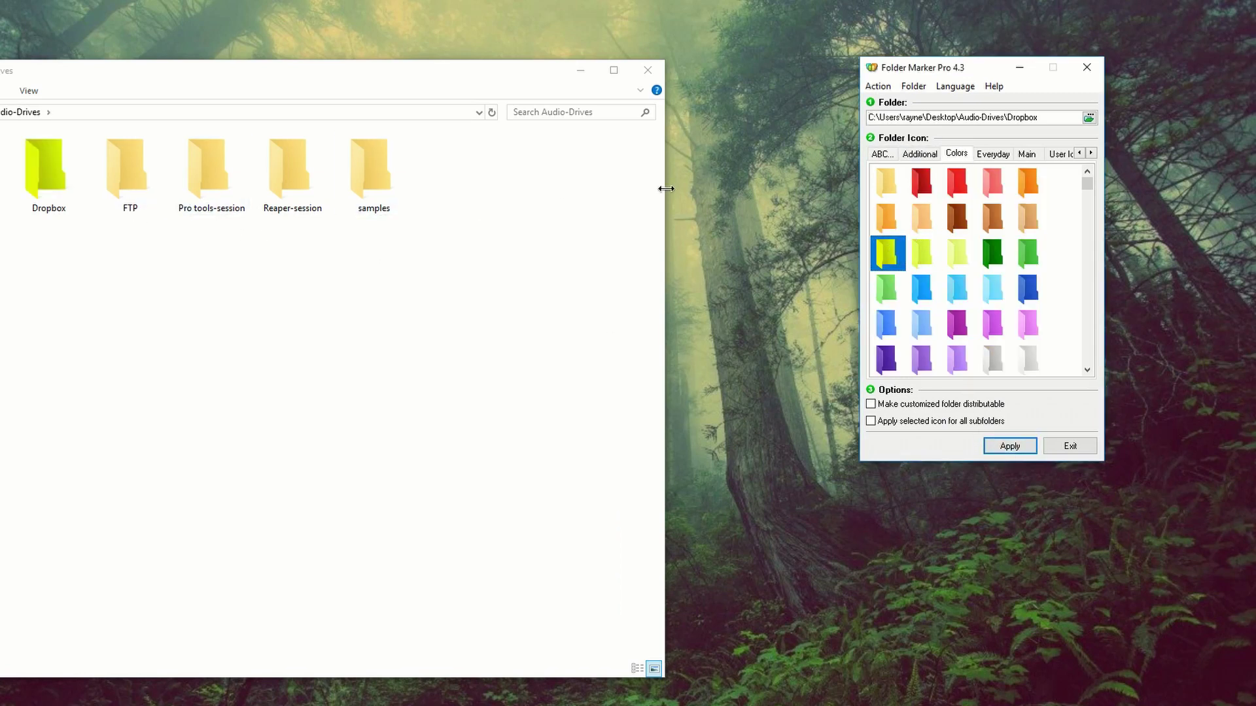
# - Target the FTP folder and apply the light orange colour
pyautogui.click(1089, 117)
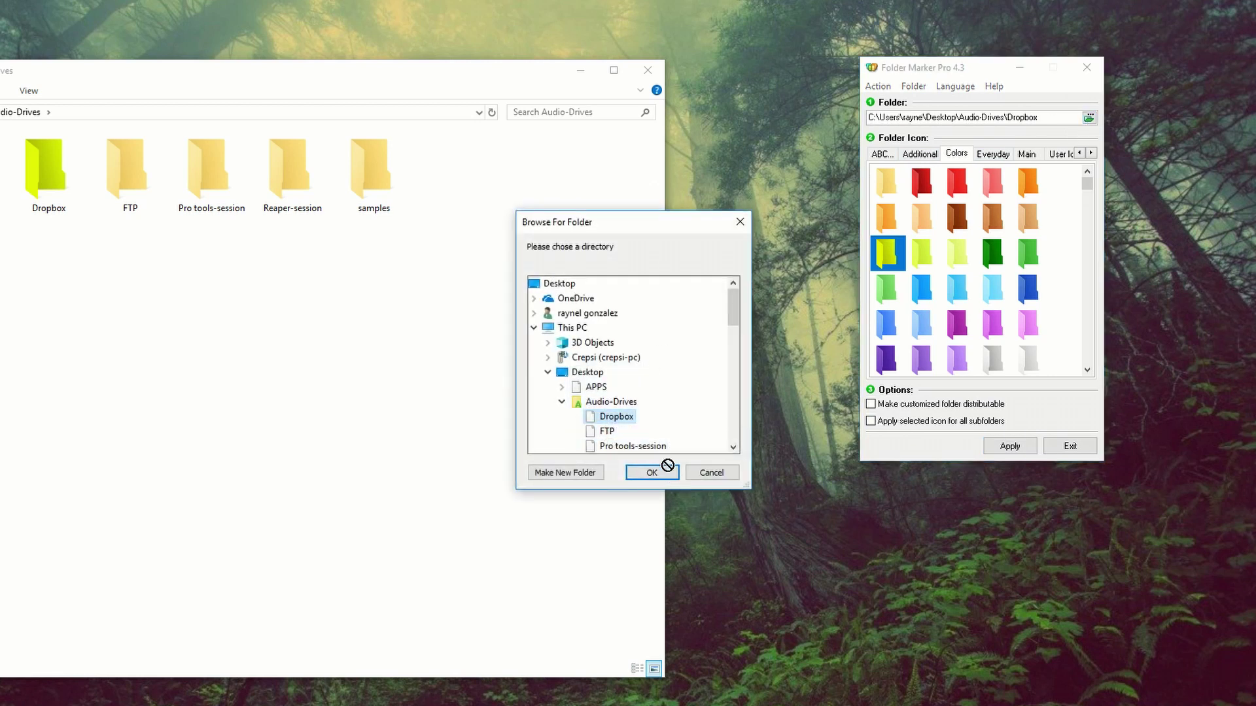
pyautogui.click(598, 425)
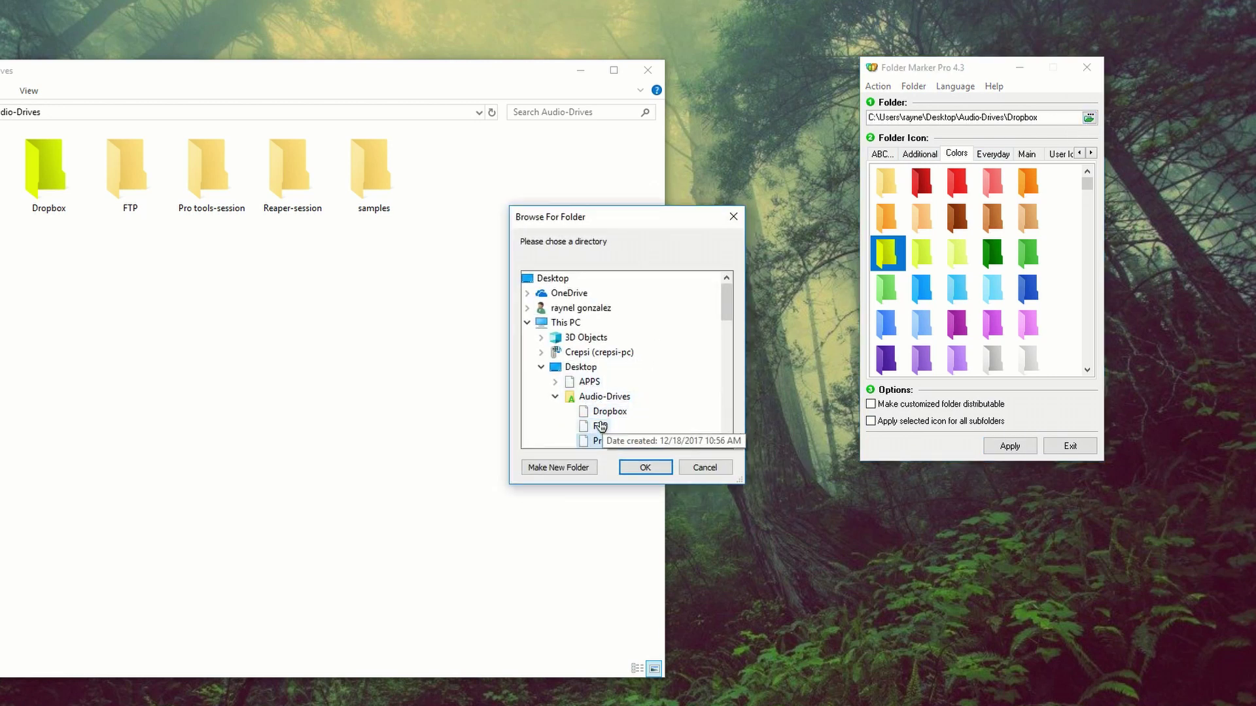
pyautogui.click(645, 469)
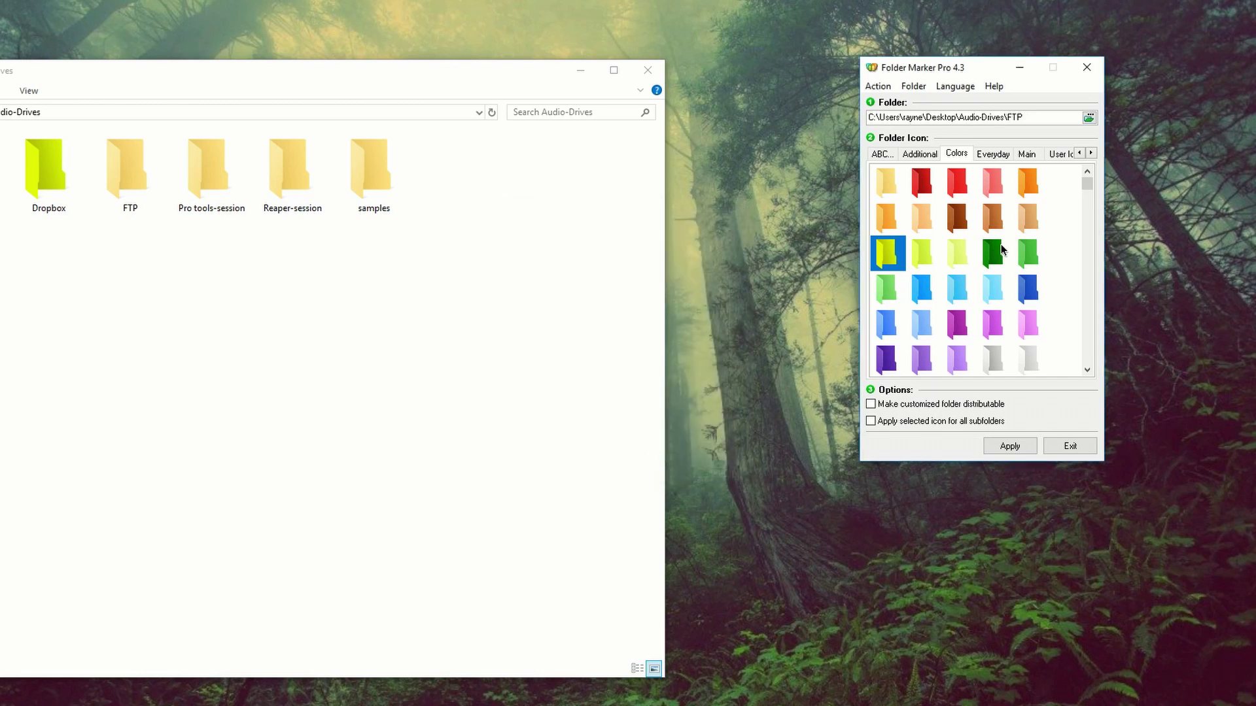
pyautogui.click(1024, 223)
pyautogui.click(1009, 446)
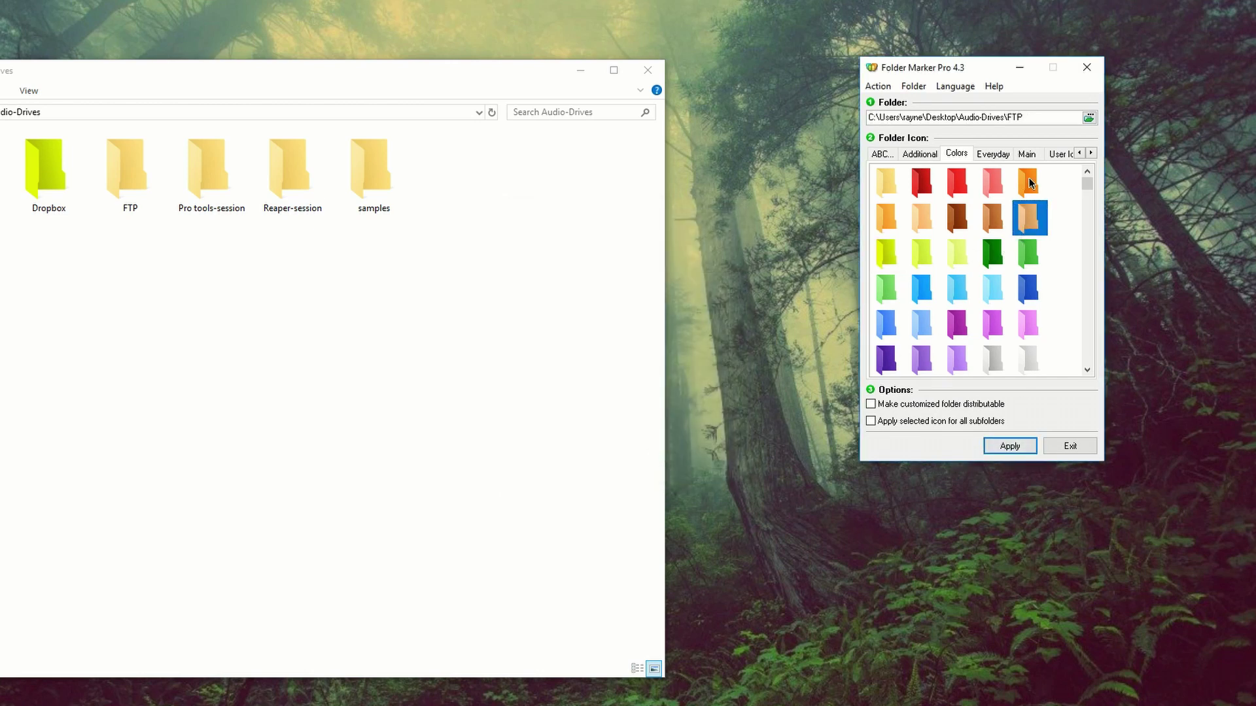
# - Target the Pro tools-session folder and colour it black
pyautogui.click(1089, 117)
pyautogui.scroll(-1, 681, 392)
pyautogui.click(628, 401)
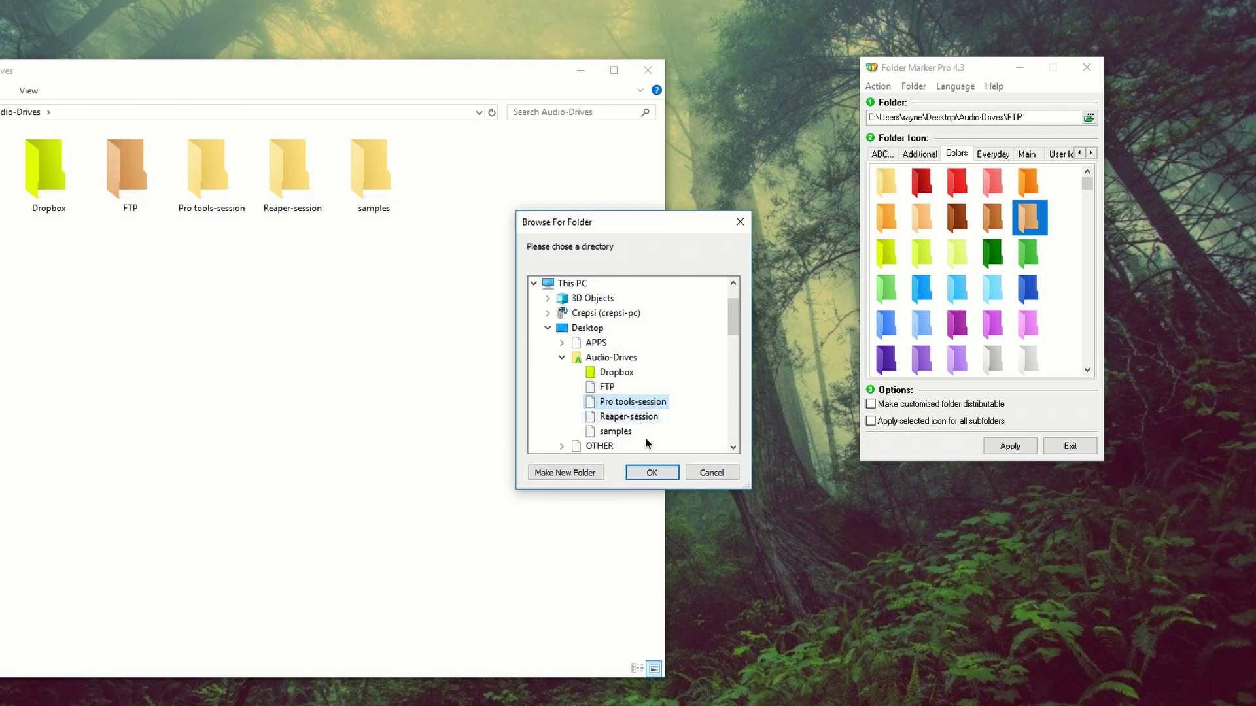
pyautogui.click(667, 468)
pyautogui.scroll(-3, 974, 275)
pyautogui.click(886, 322)
pyautogui.click(1000, 447)
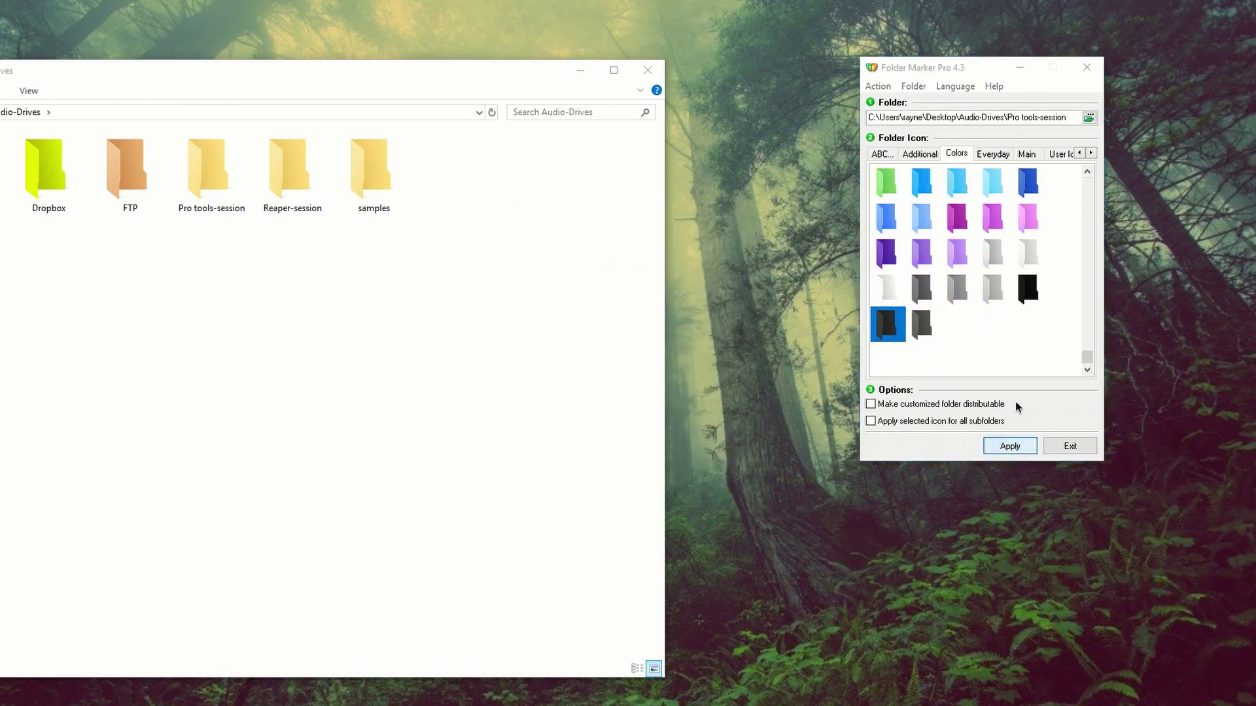
# - Target Reaper-session and colour it lavender, then bring Audio-Drives fully into view
pyautogui.click(1089, 117)
pyautogui.scroll(-1, 654, 399)
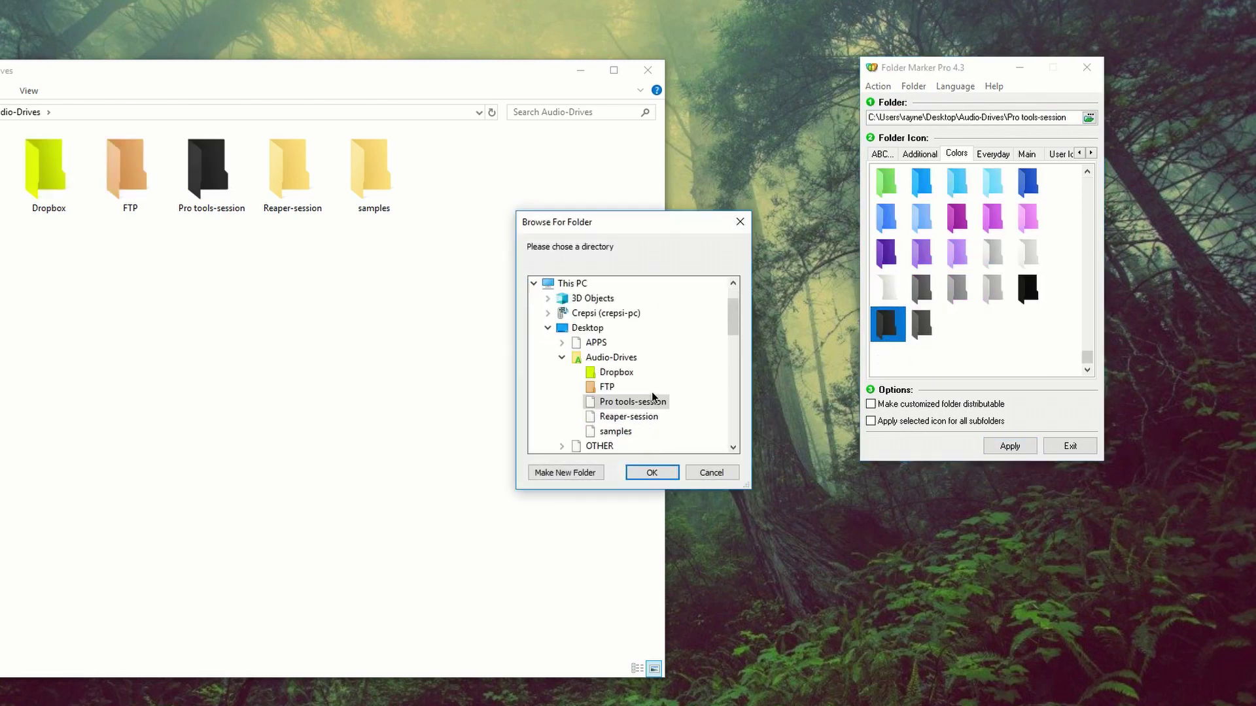
pyautogui.click(630, 416)
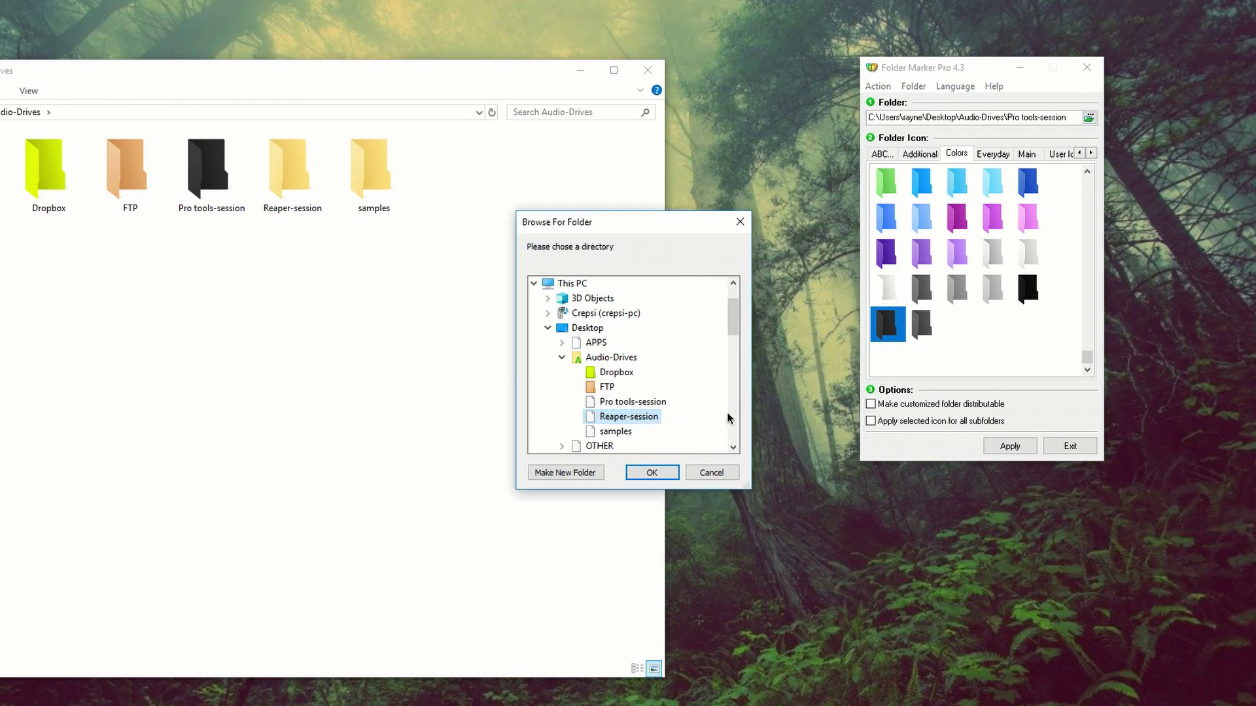
pyautogui.click(673, 473)
pyautogui.click(958, 253)
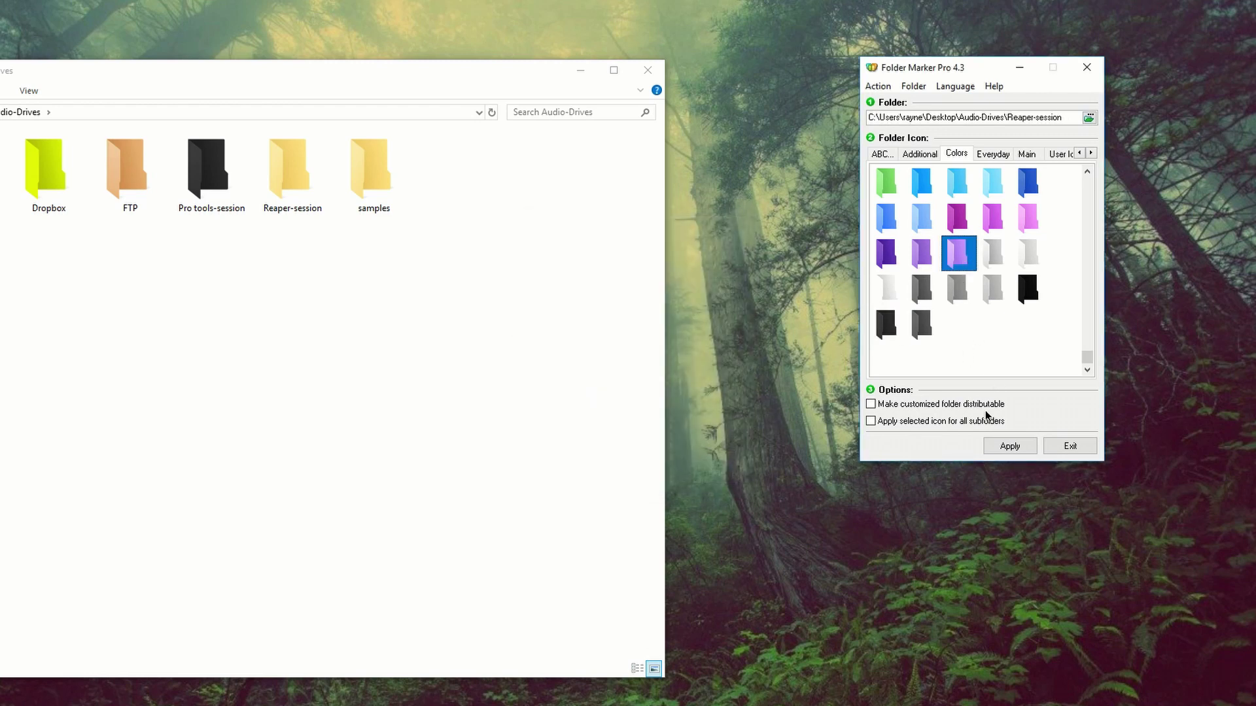
pyautogui.click(1012, 445)
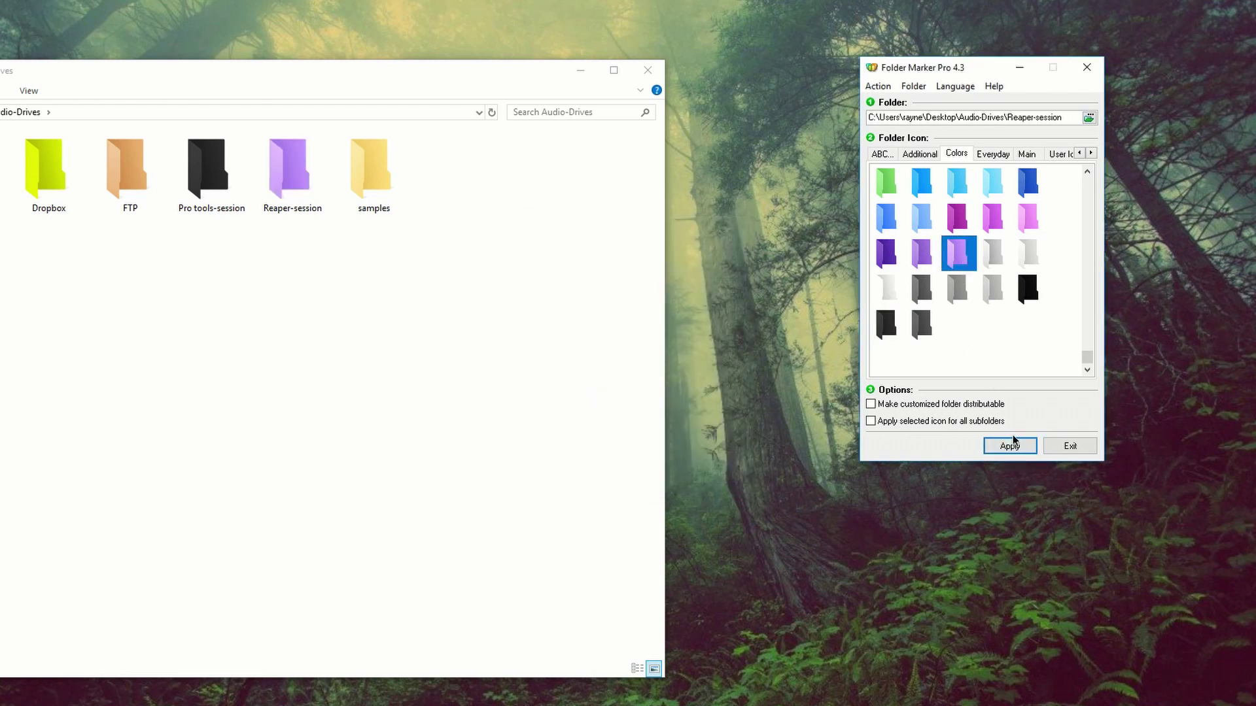
pyautogui.moveTo(331, 76); pyautogui.dragTo(449, 61)
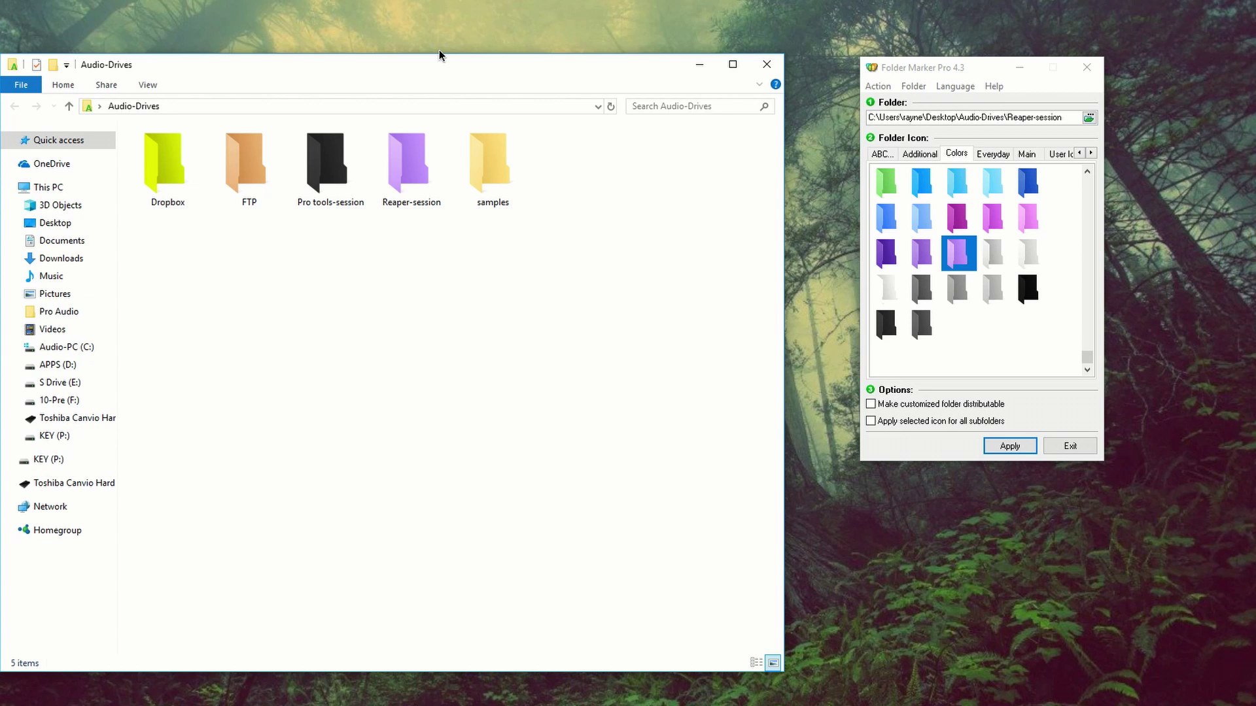
# - Select all five Audio-Drives subfolders, roll back all changes, and close Explorer
pyautogui.moveTo(450, 234); pyautogui.dragTo(134, 131)
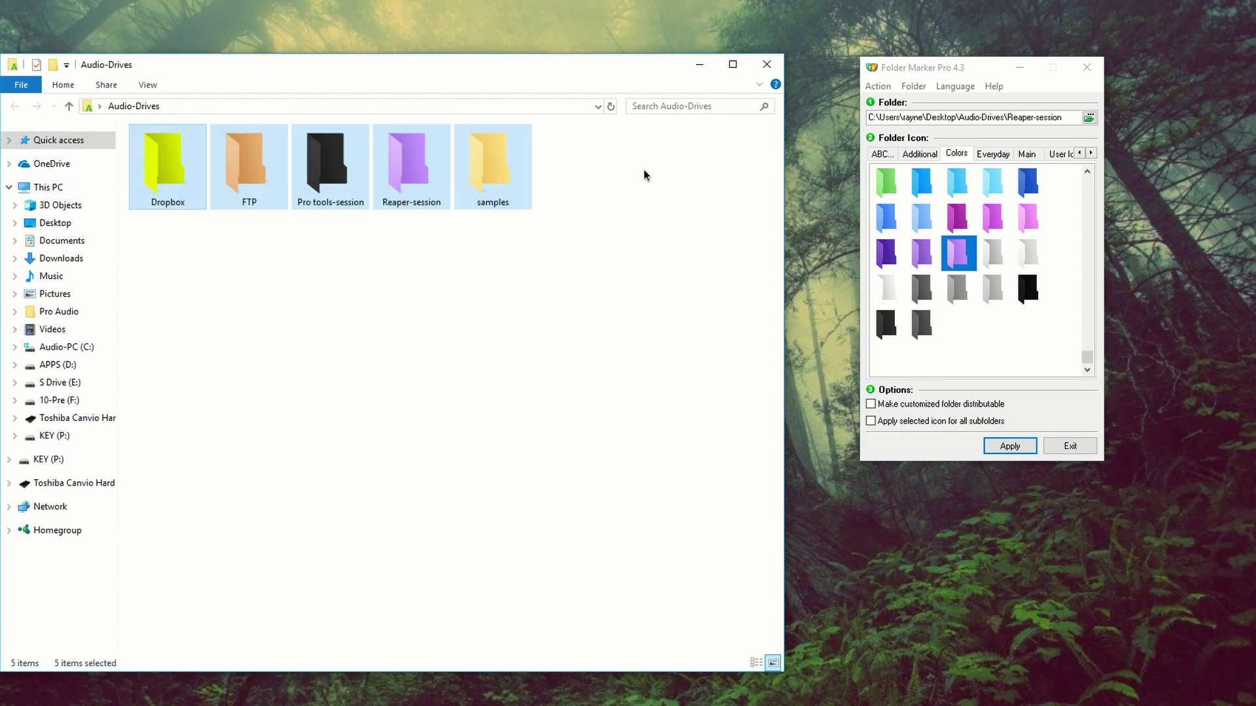
pyautogui.click(887, 88)
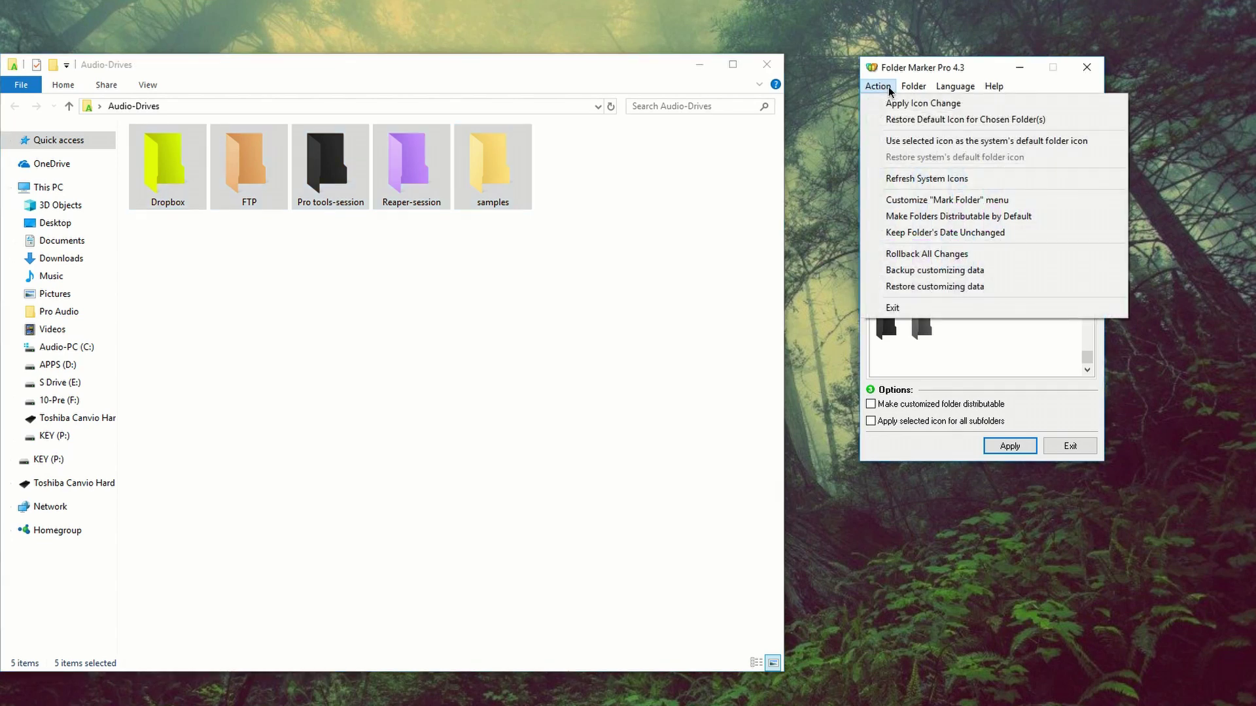
pyautogui.click(894, 254)
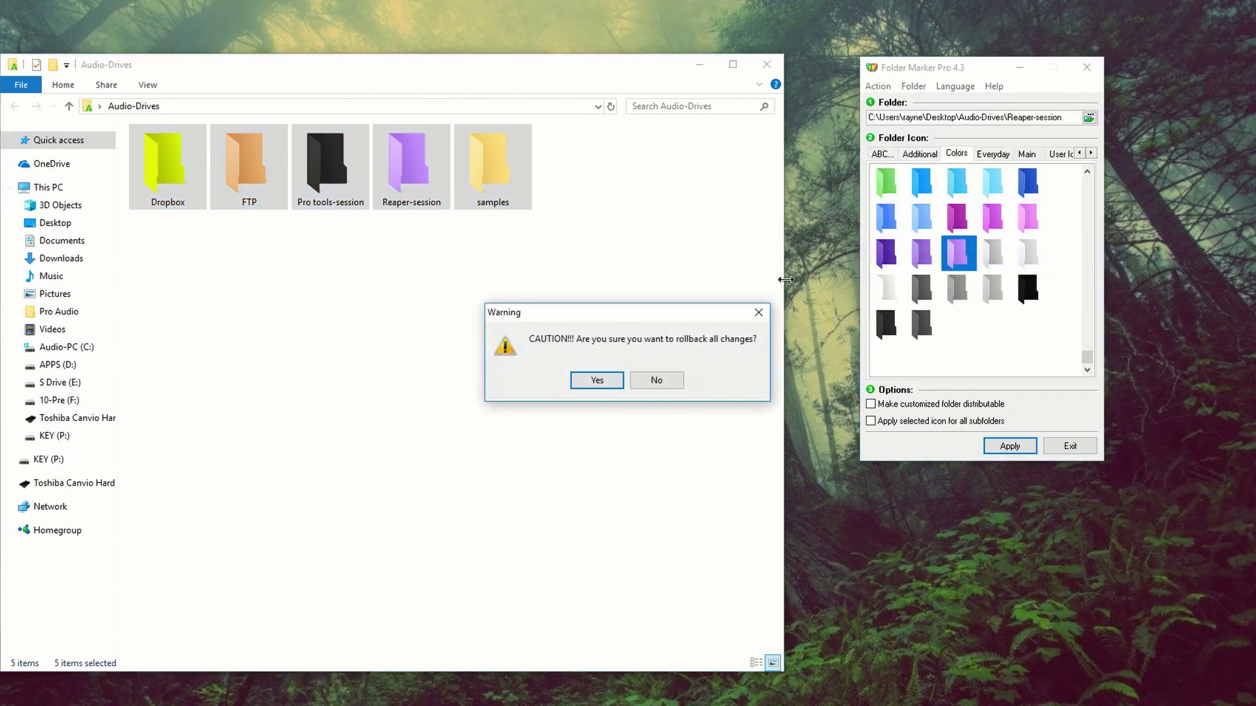
pyautogui.click(590, 379)
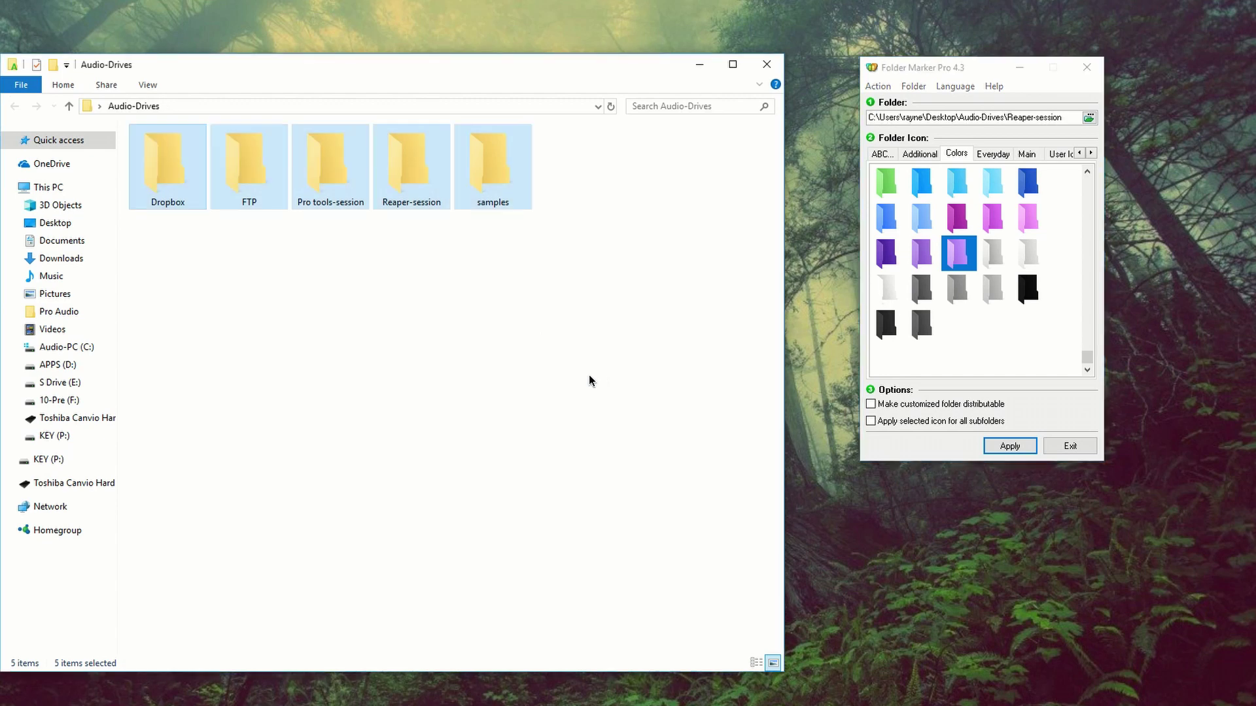
pyautogui.hotkey('alt', 'F4')
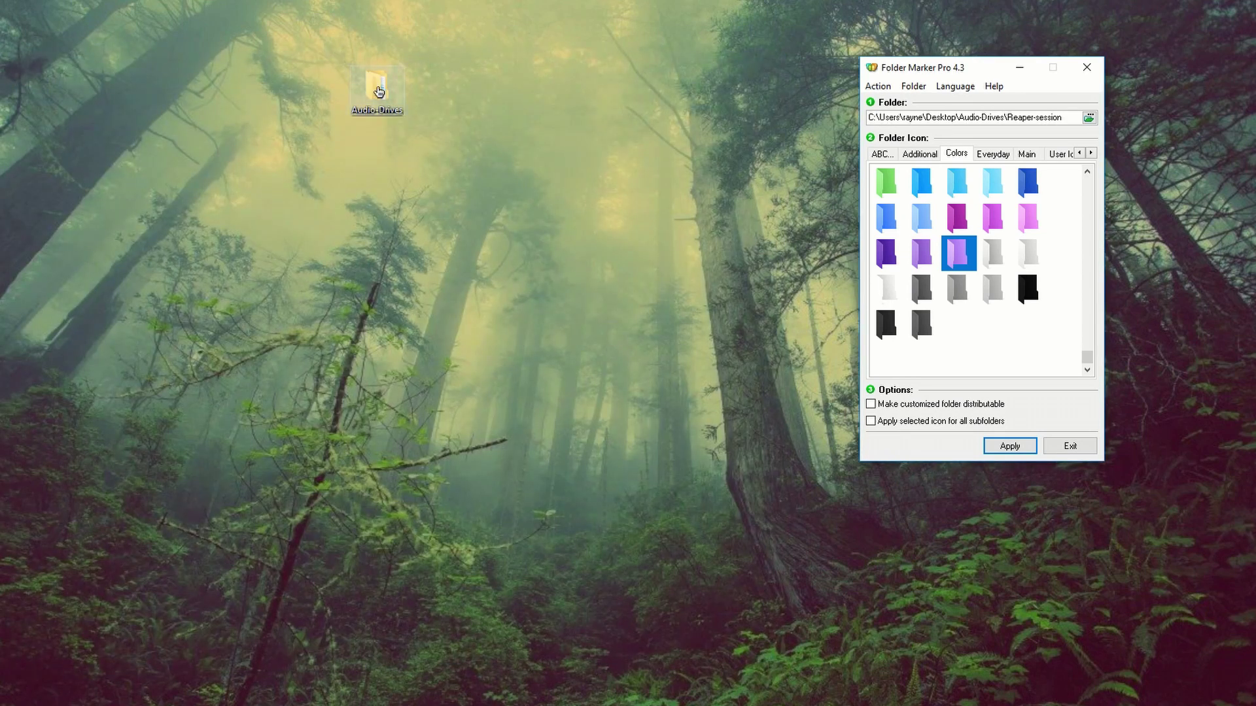
# - Target Dropbox, reopen Audio-Drives snapped to the left half, and show the ABC icons
pyautogui.click(1088, 117)
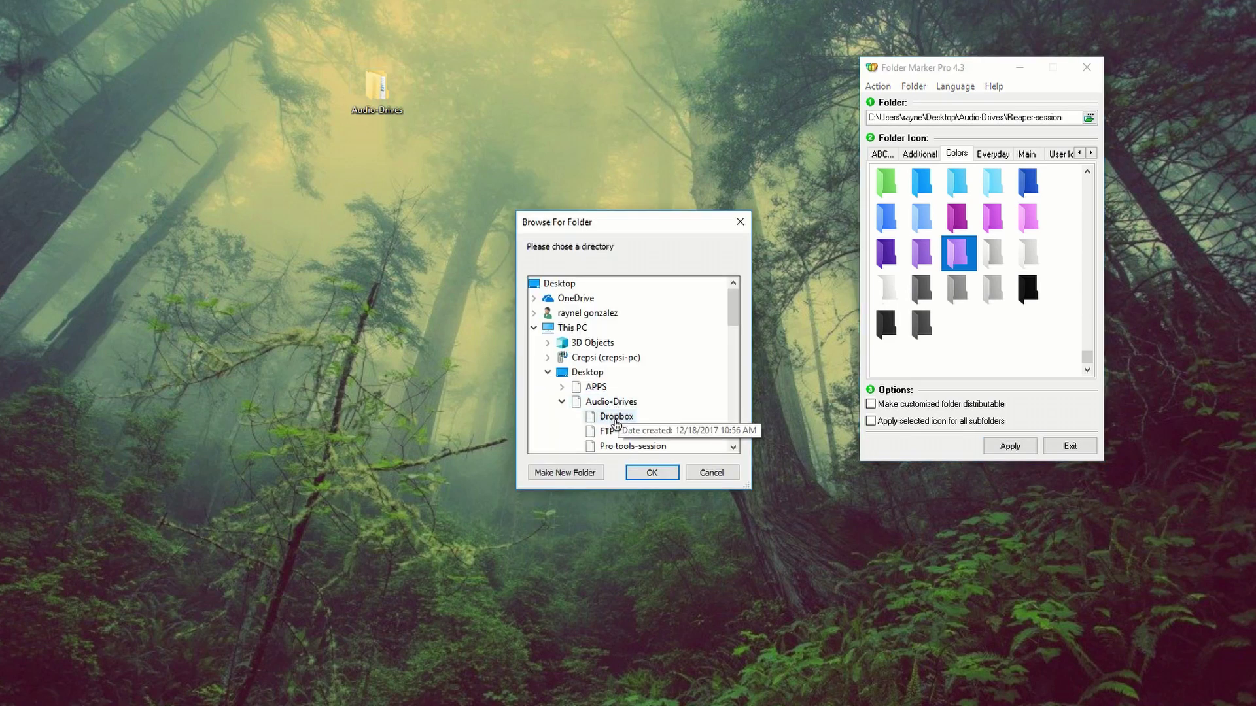
pyautogui.click(615, 417)
pyautogui.click(644, 474)
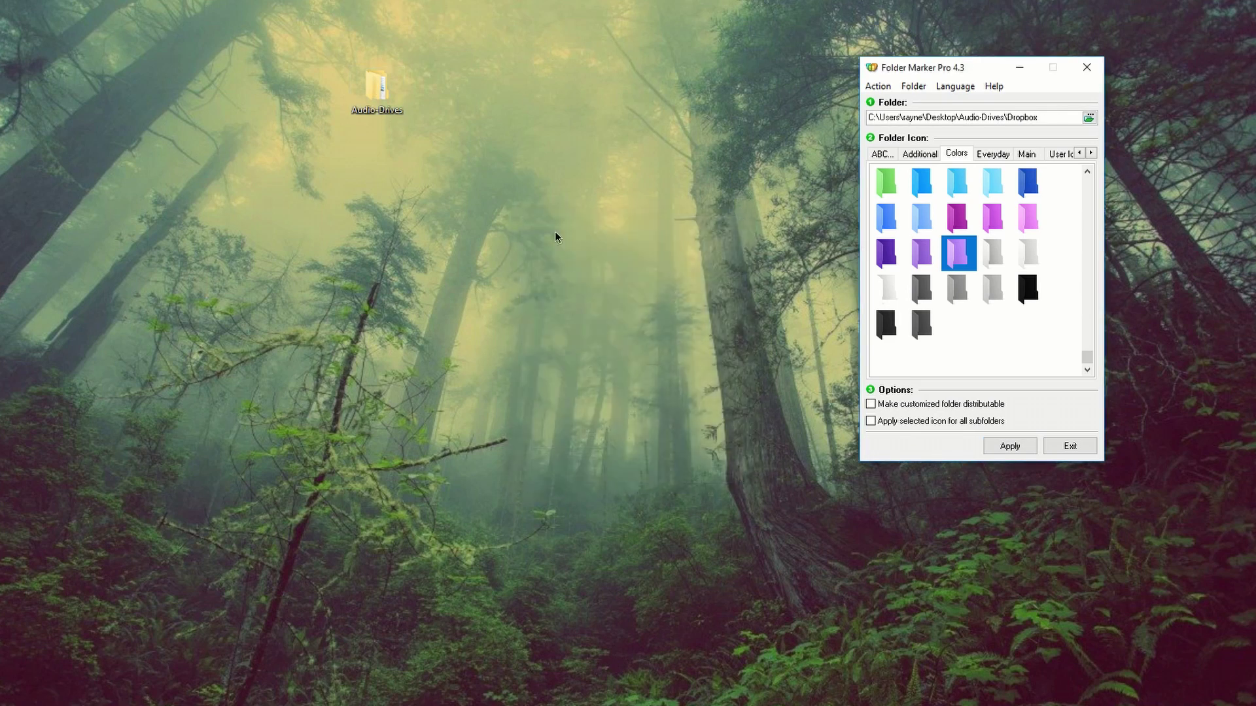
pyautogui.doubleClick(376, 89)
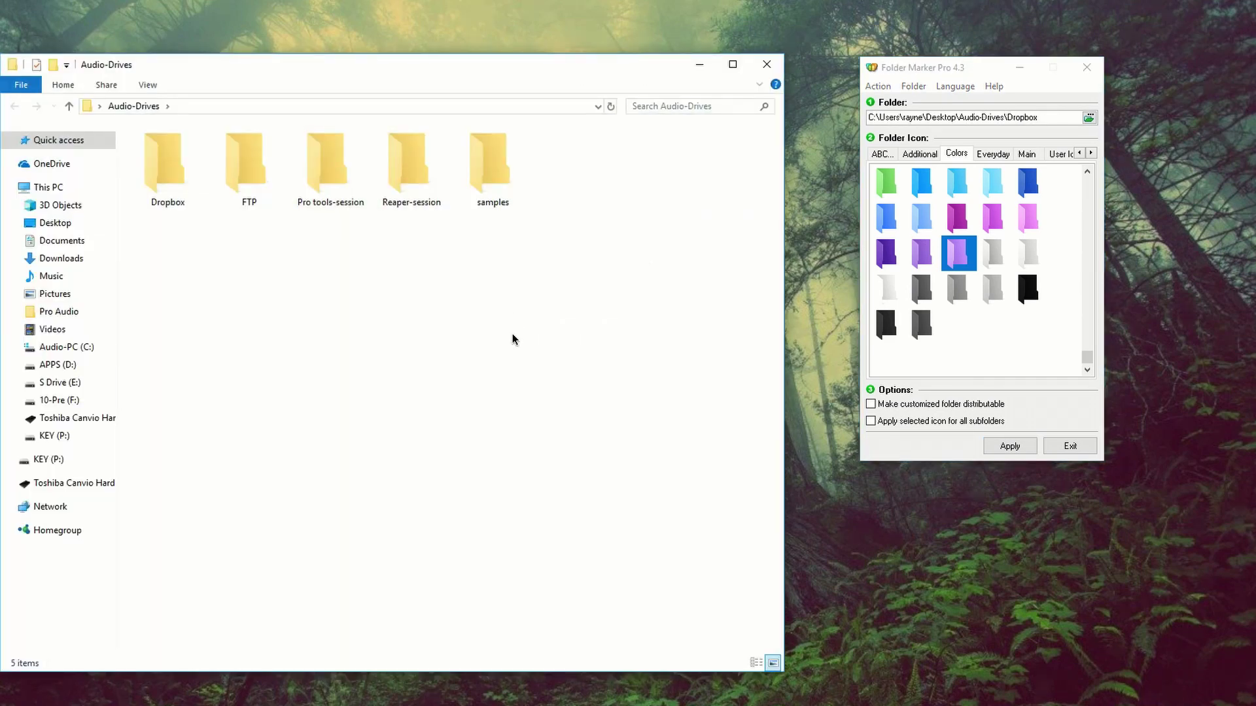
pyautogui.press('super+Left')
pyautogui.press('Escape')
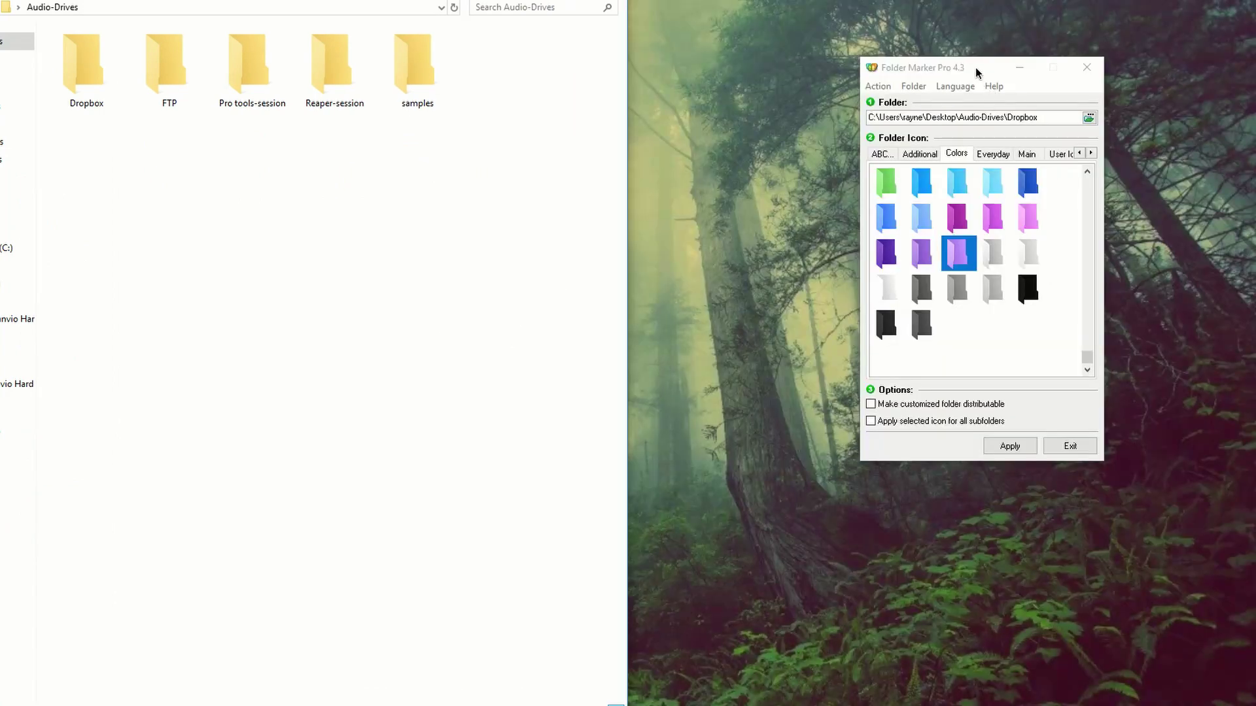
pyautogui.click(975, 68)
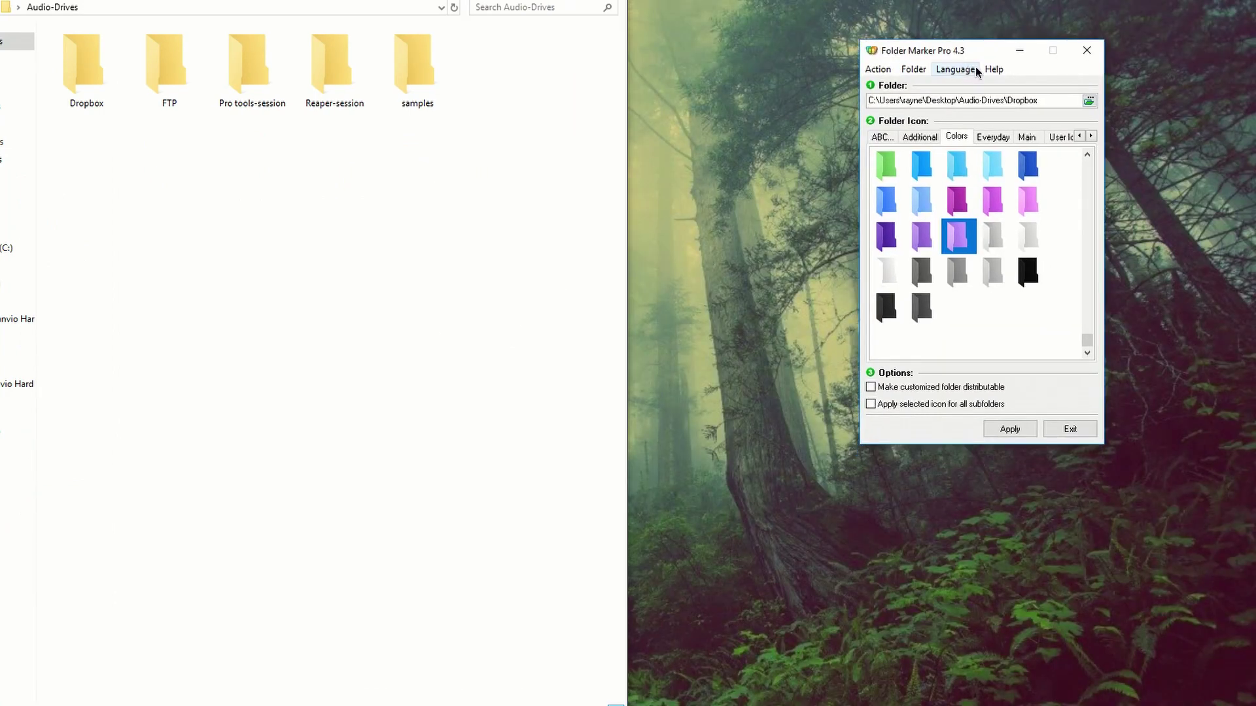
pyautogui.click(888, 136)
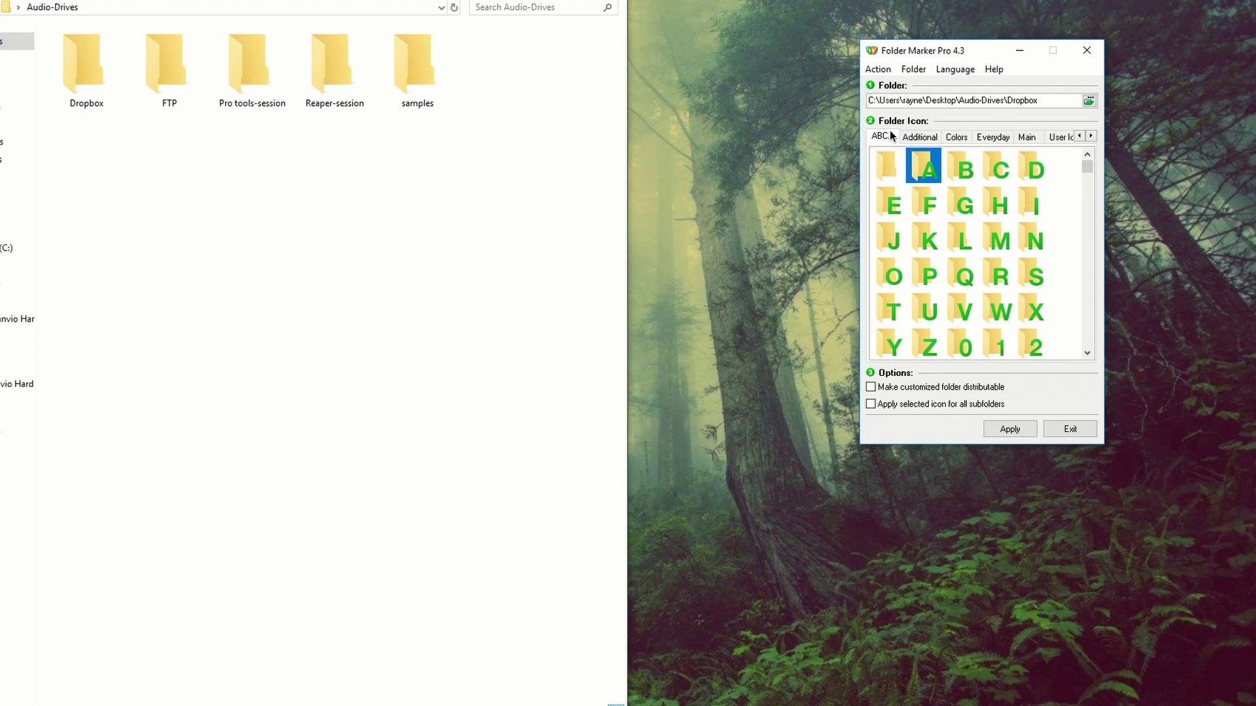
# - Mark Dropbox with the letter D icon and FTP with the letter F icon
pyautogui.click(1033, 165)
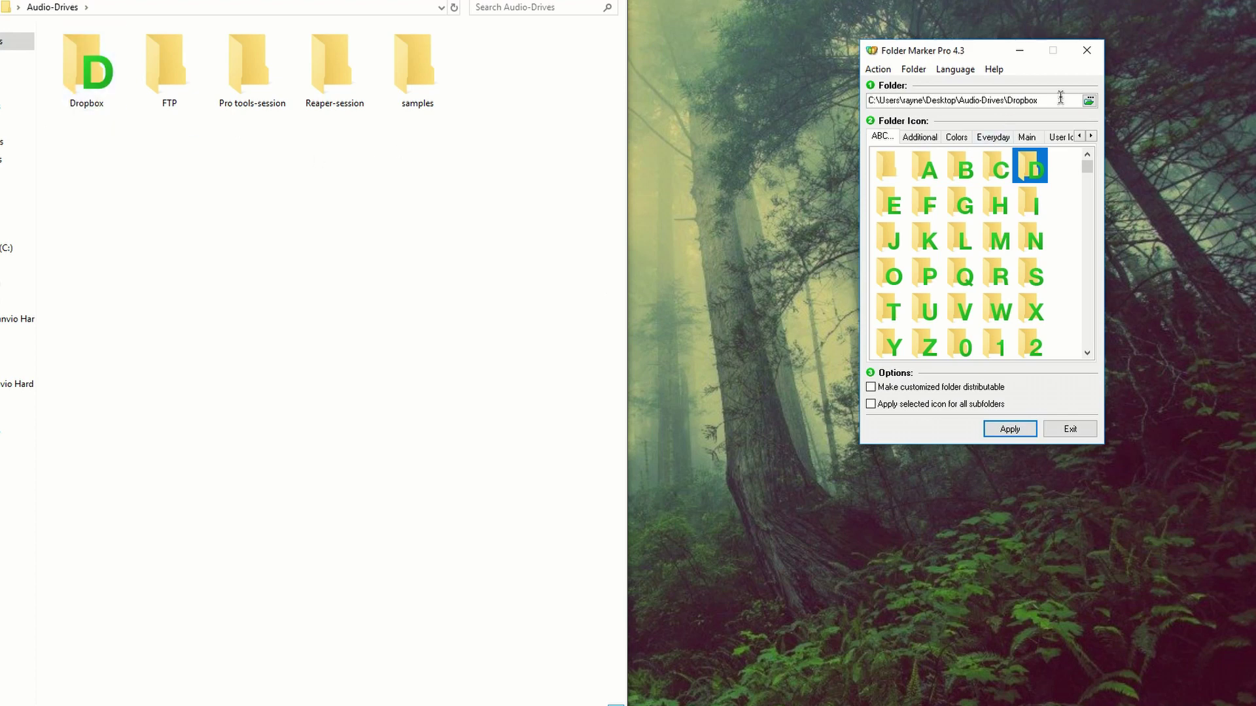
pyautogui.click(1089, 100)
pyautogui.click(607, 431)
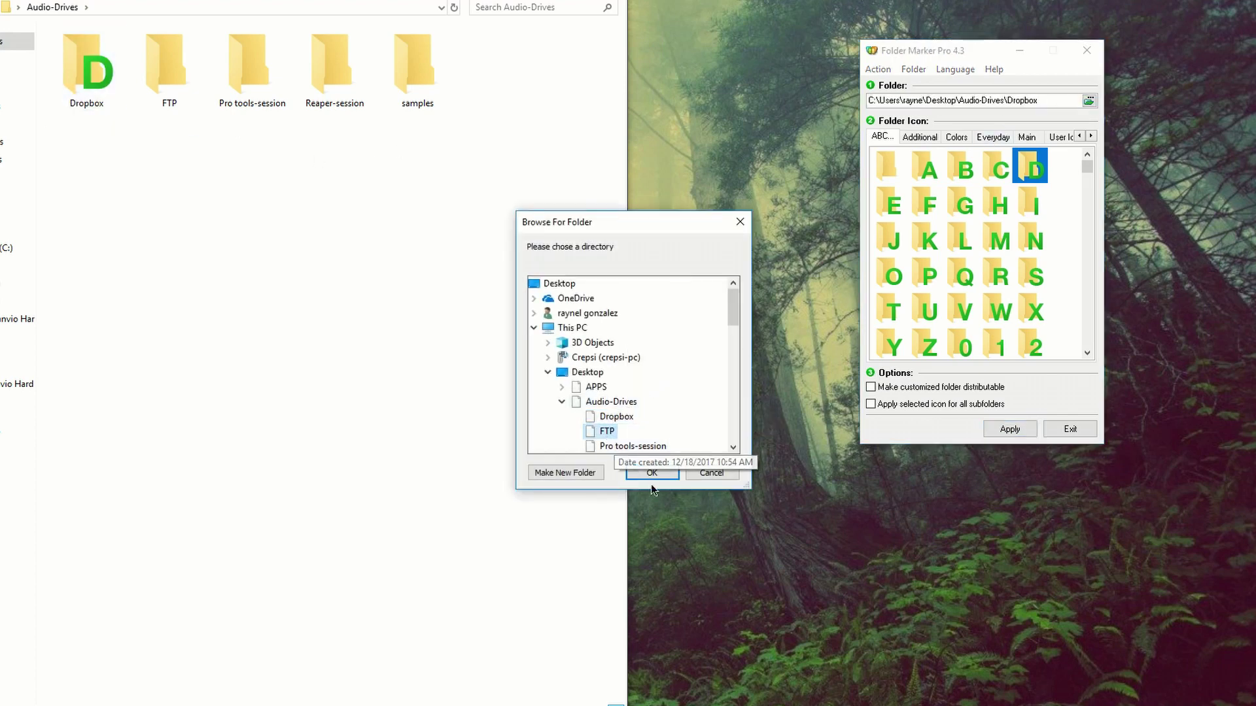
pyautogui.click(651, 472)
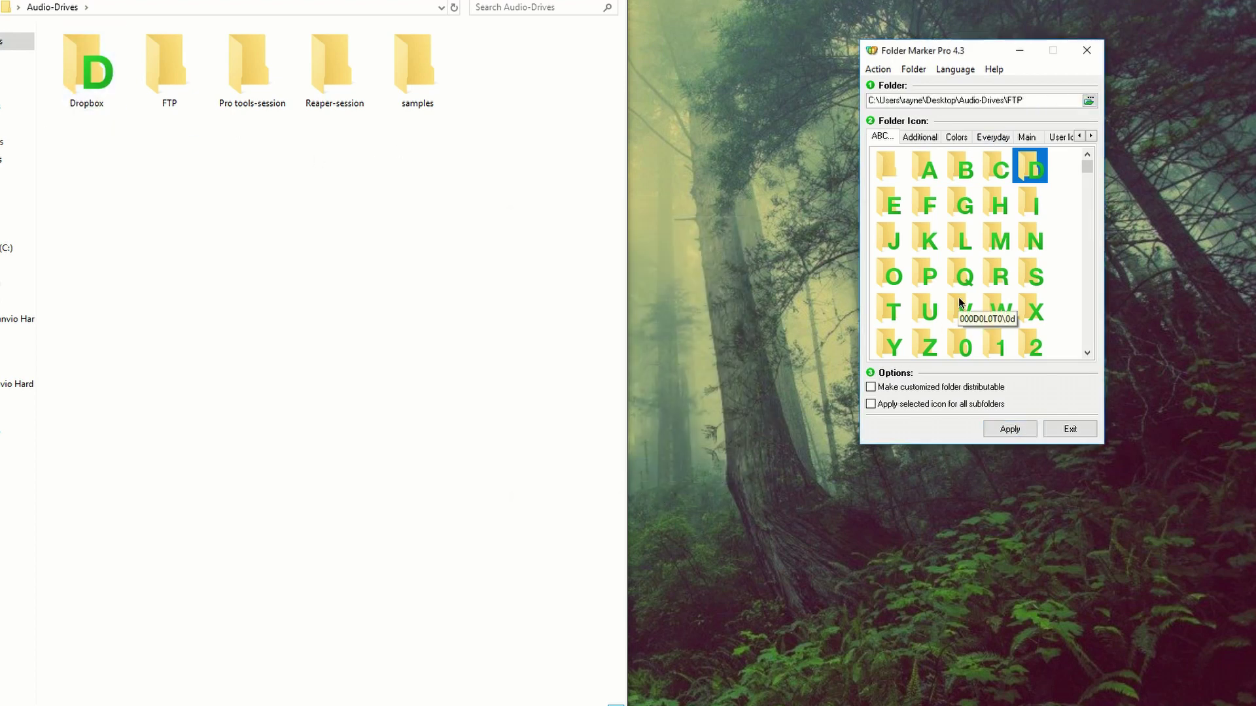
pyautogui.click(923, 203)
pyautogui.click(1007, 432)
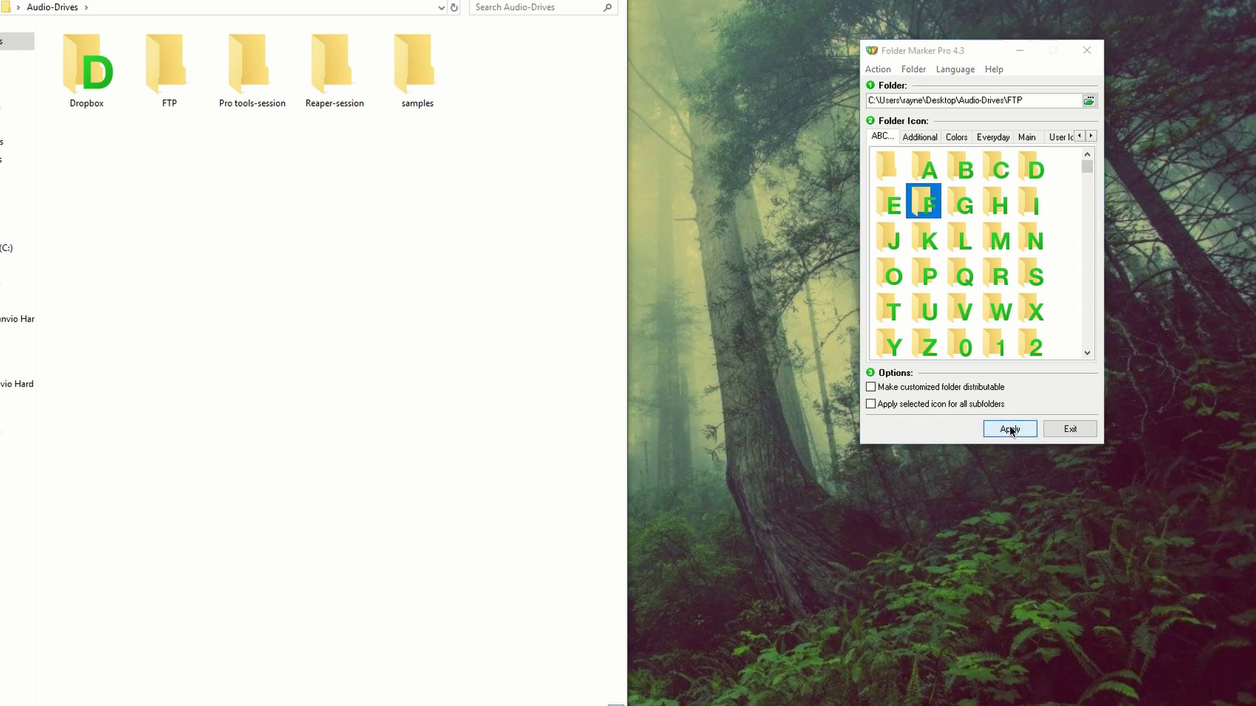
# - Target Pro tools-session, then mark Reaper-session with the letter R icon
pyautogui.click(1089, 101)
pyautogui.scroll(-1, 638, 402)
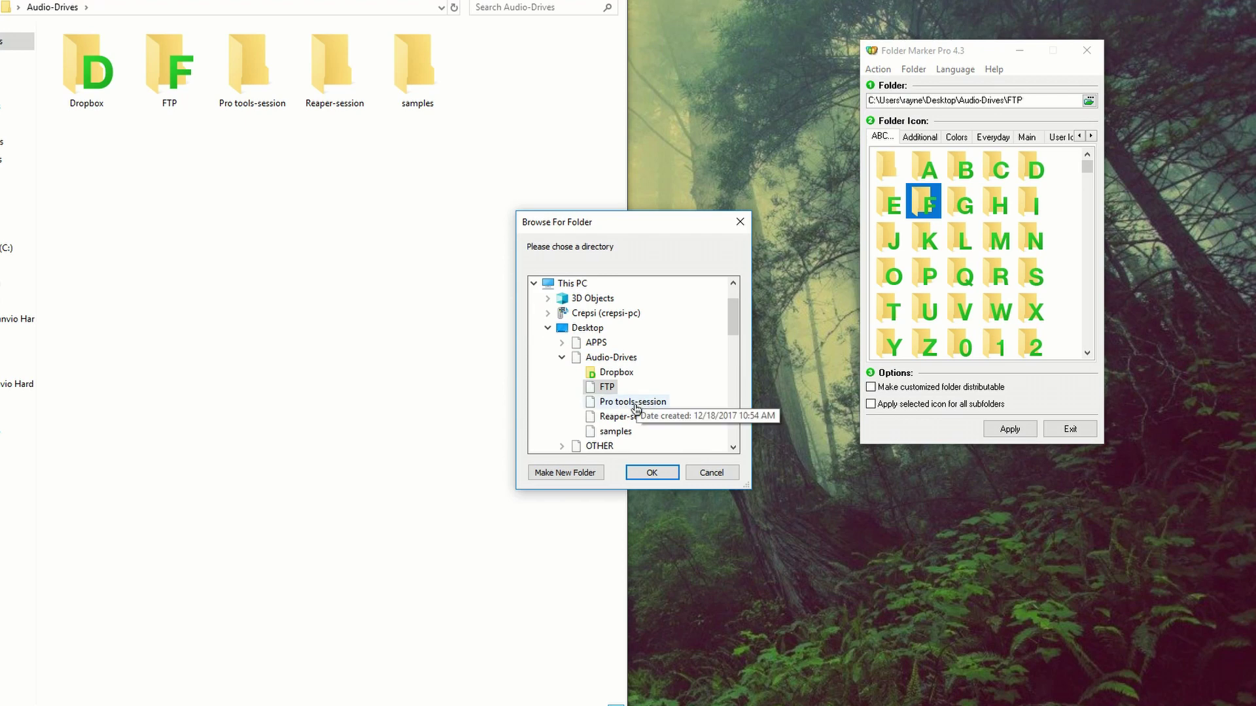
pyautogui.click(633, 401)
pyautogui.click(652, 473)
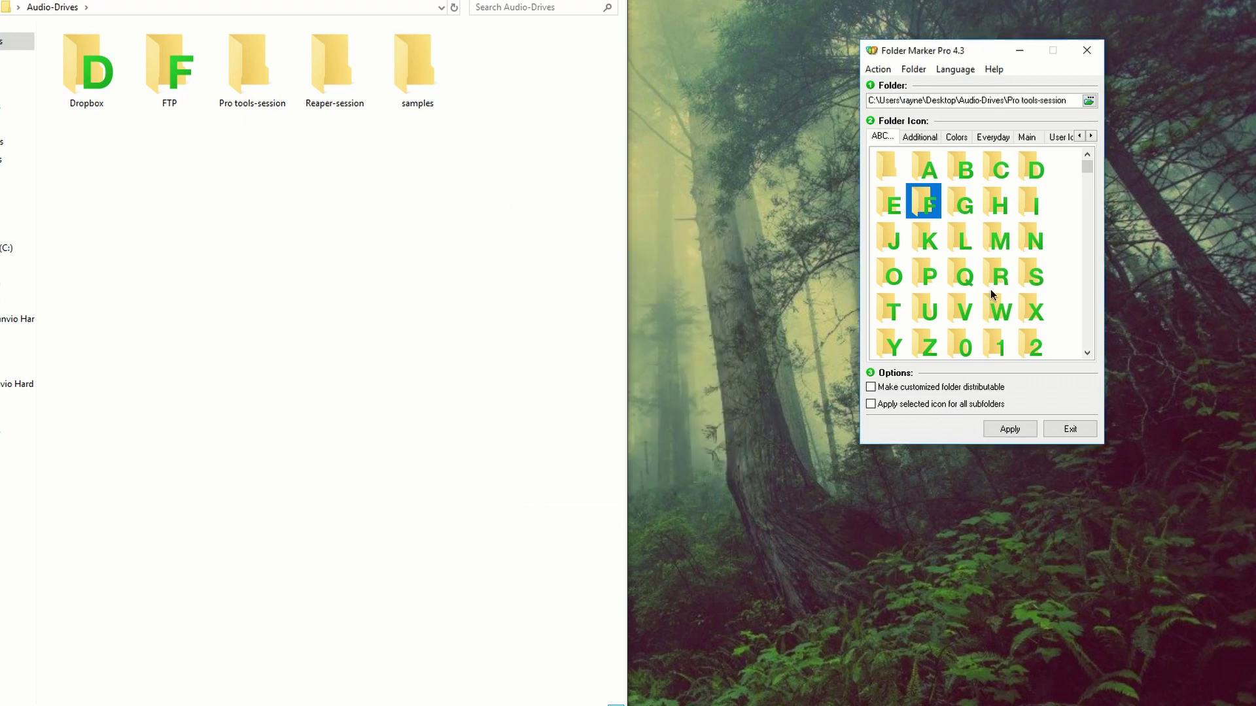
pyautogui.click(1089, 102)
pyautogui.scroll(-2, 621, 419)
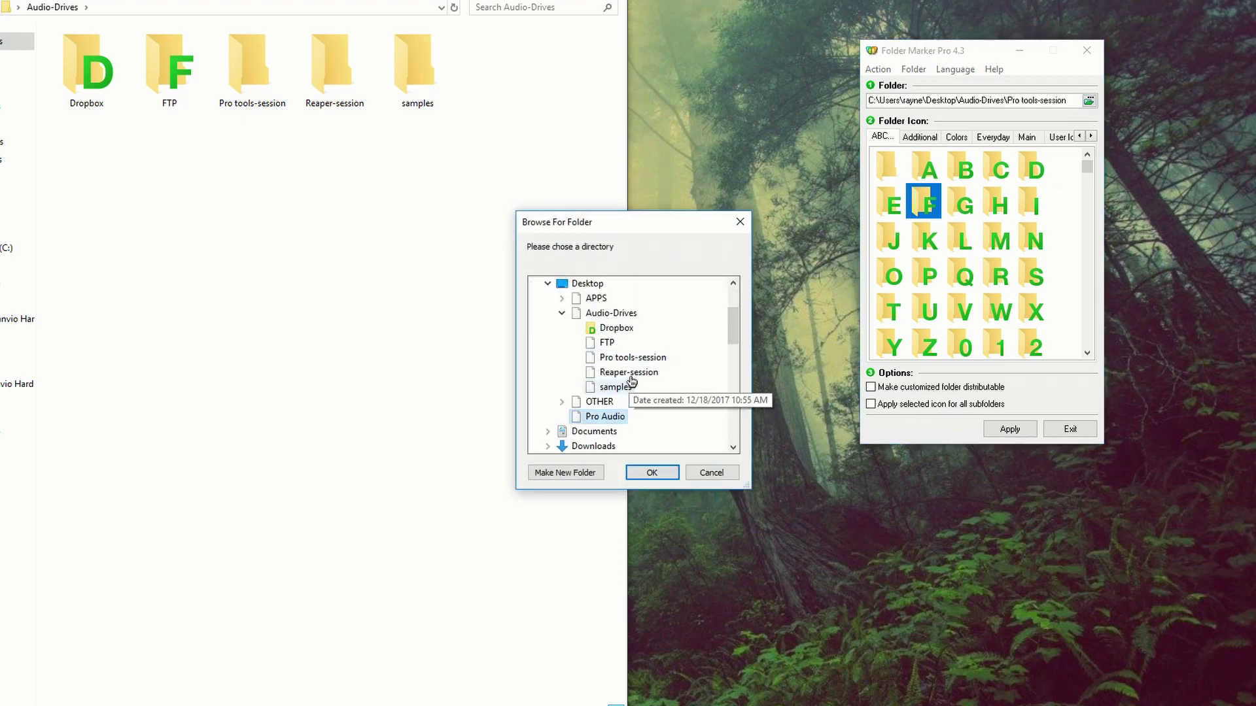
pyautogui.click(627, 372)
pyautogui.click(652, 472)
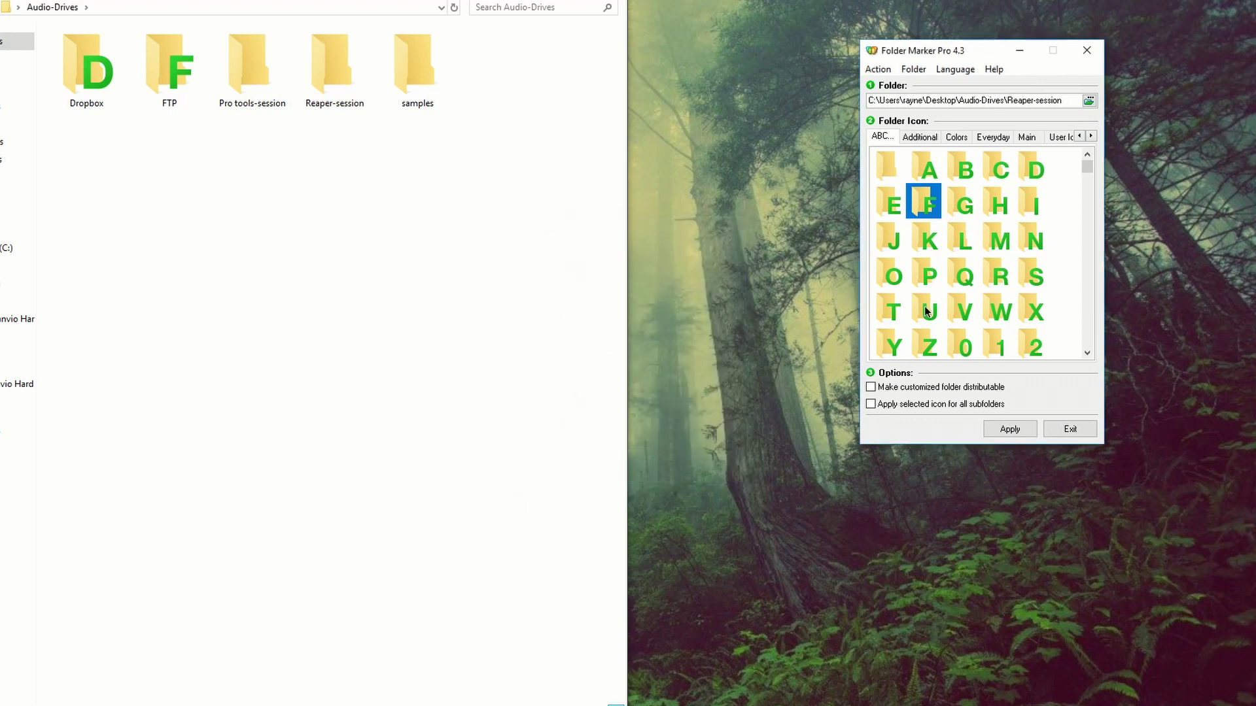
pyautogui.click(996, 274)
pyautogui.click(1001, 428)
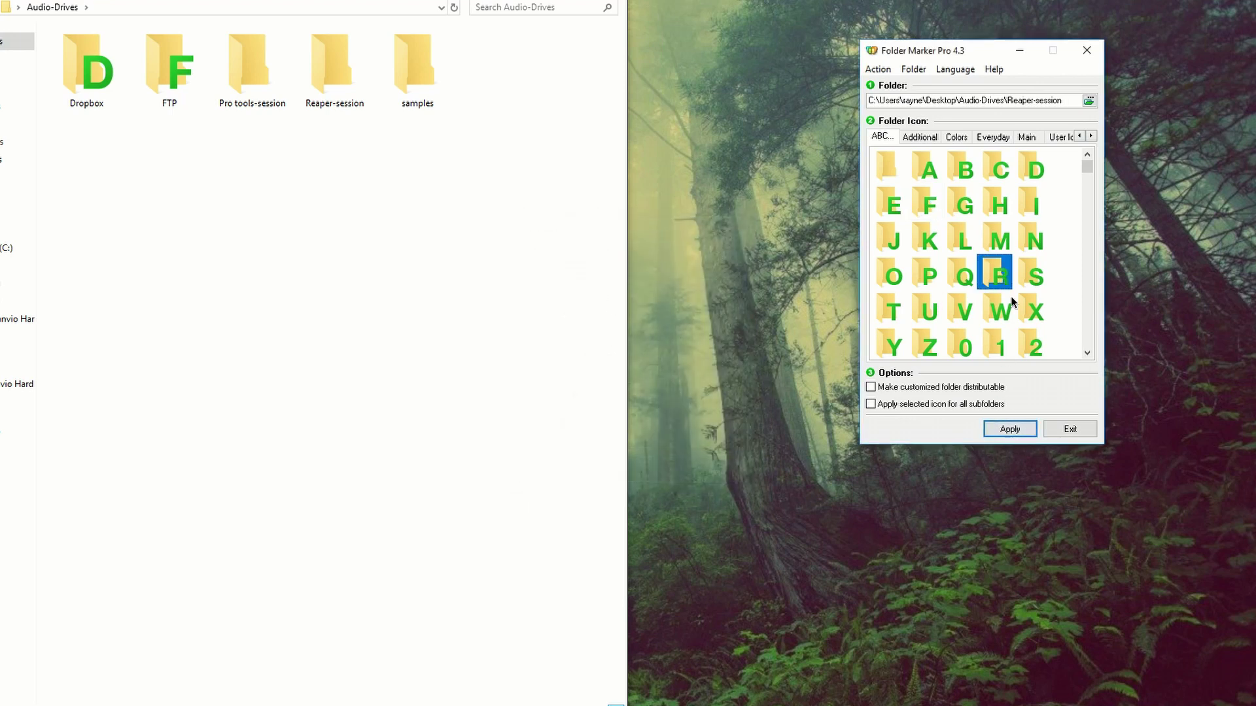
pyautogui.click(1089, 102)
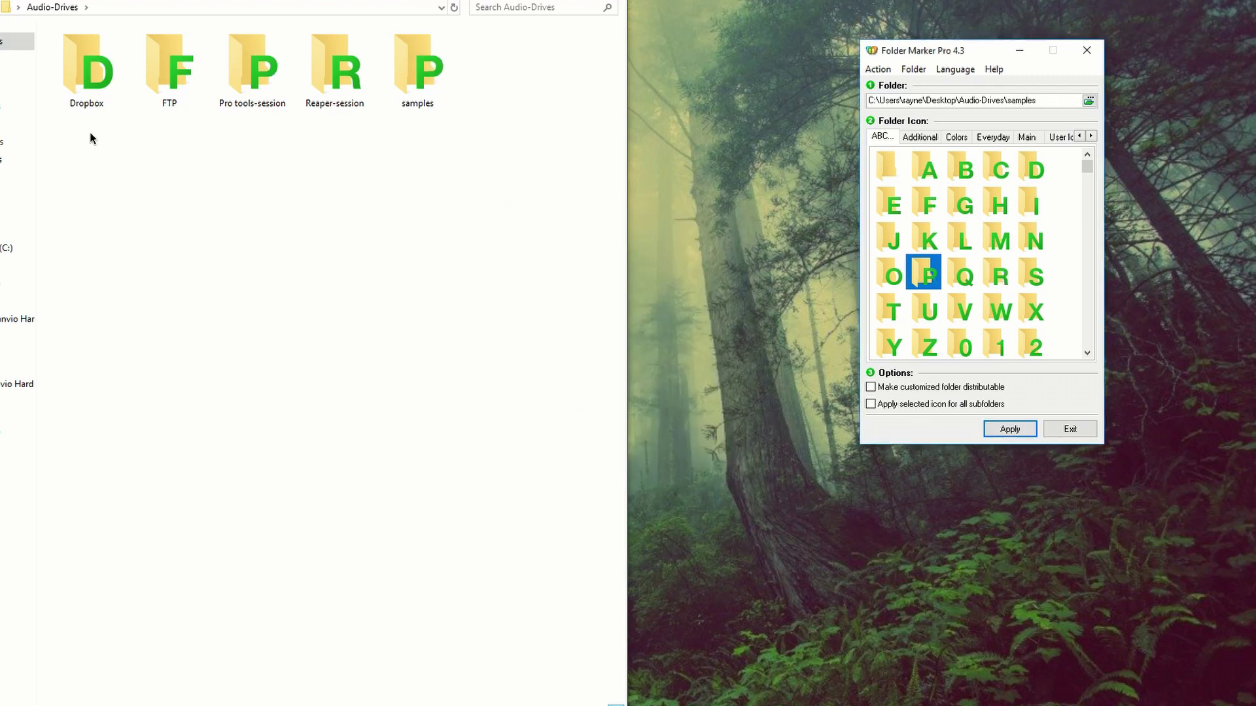
# - Check the samples folder in Explorer, then mark it with the letter S icon
pyautogui.moveTo(208, 13); pyautogui.dragTo(369, 2)
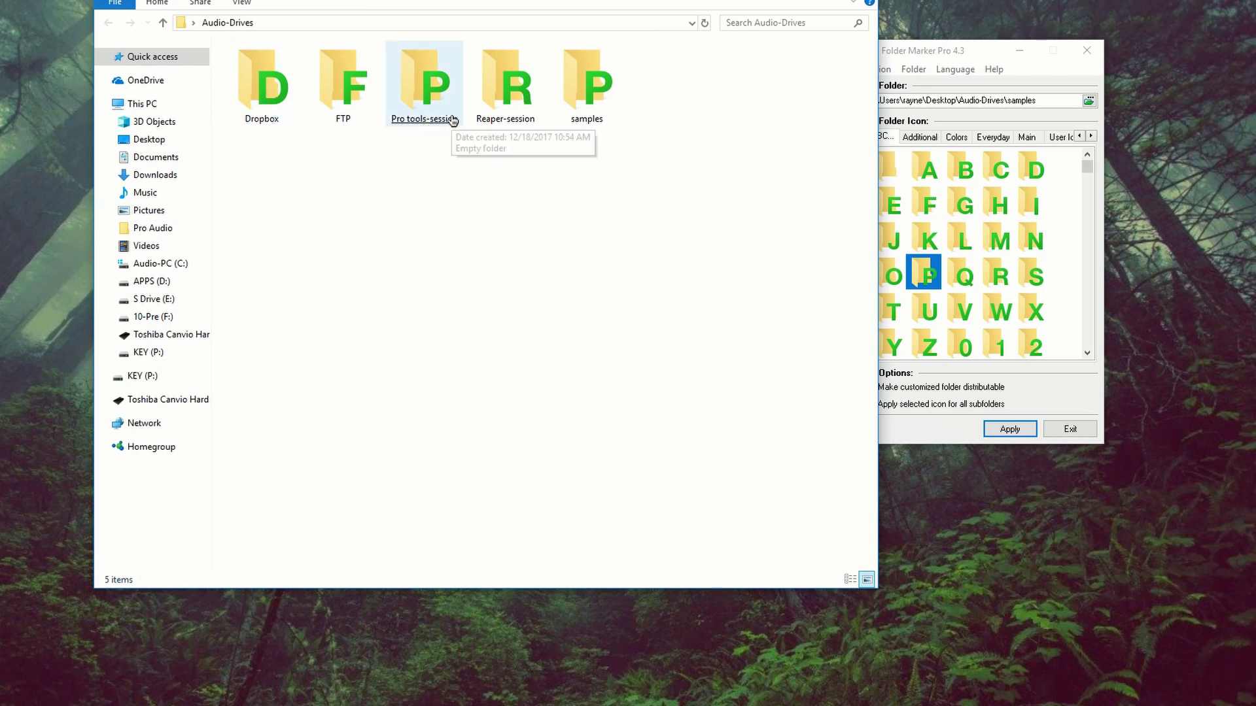
pyautogui.doubleClick(575, 92)
pyautogui.hotkey('alt', 'Left')
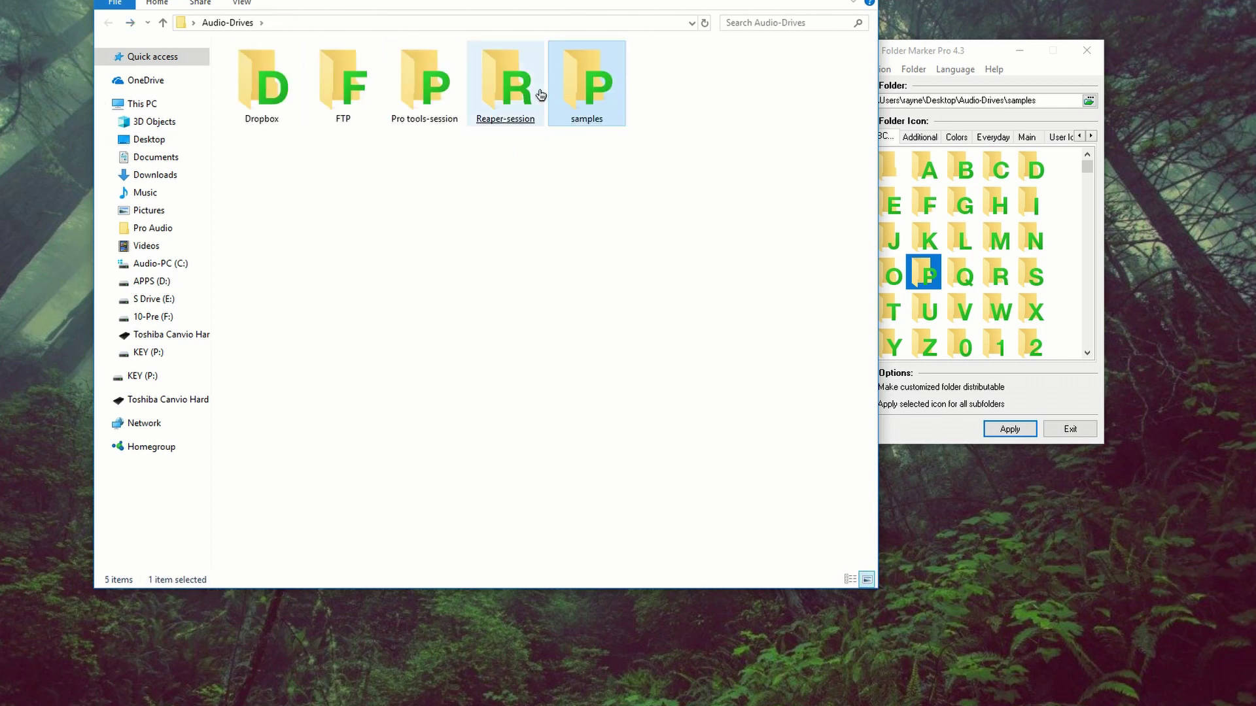
pyautogui.moveTo(920, 48); pyautogui.dragTo(907, 47)
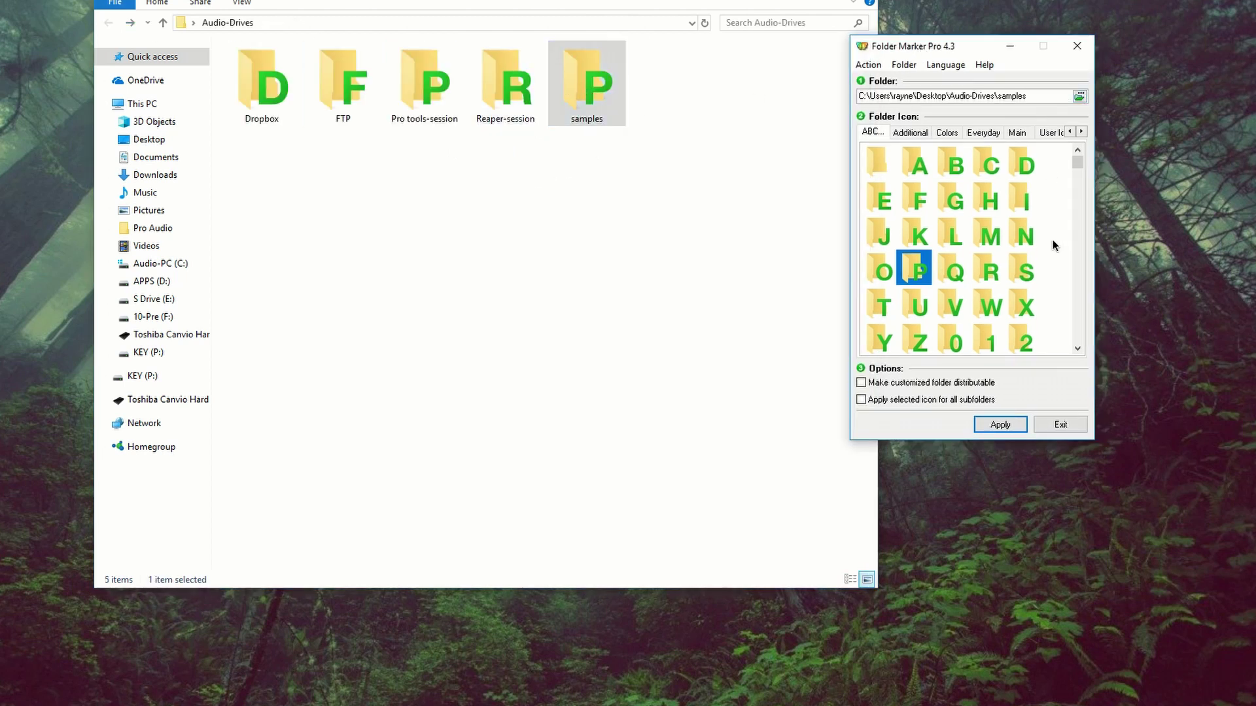
pyautogui.doubleClick(1025, 275)
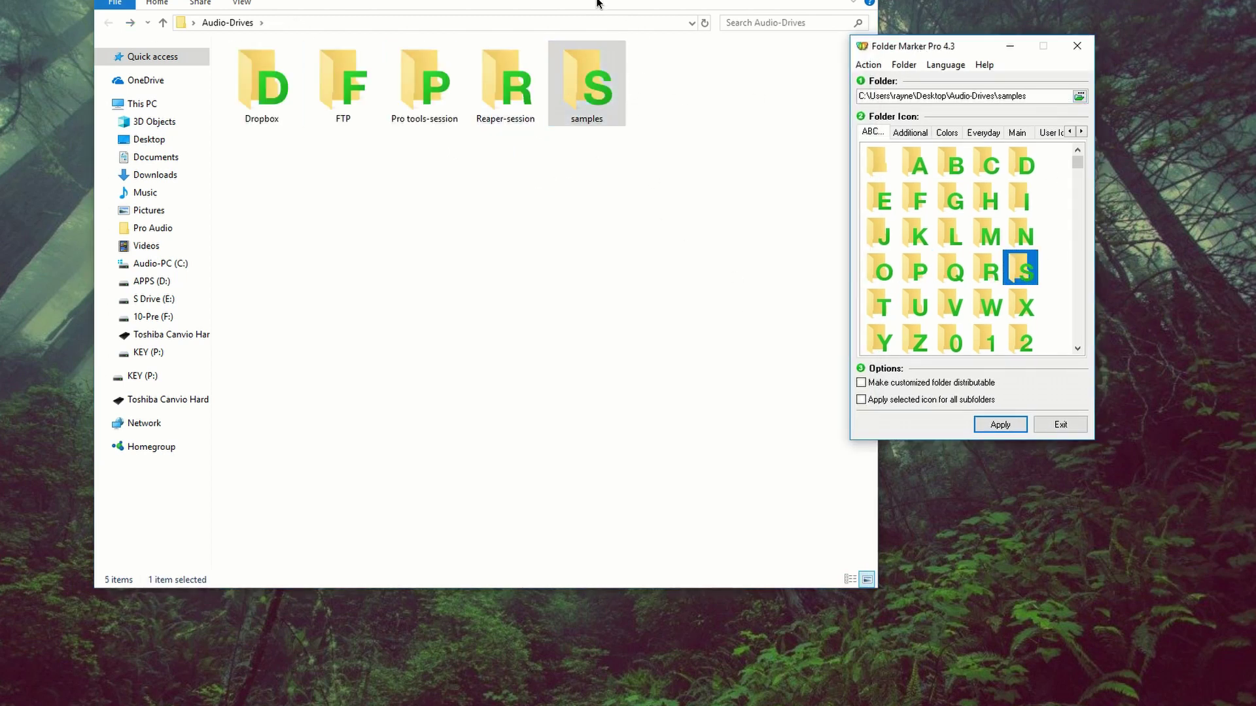
pyautogui.moveTo(599, 5); pyautogui.dragTo(476, 13)
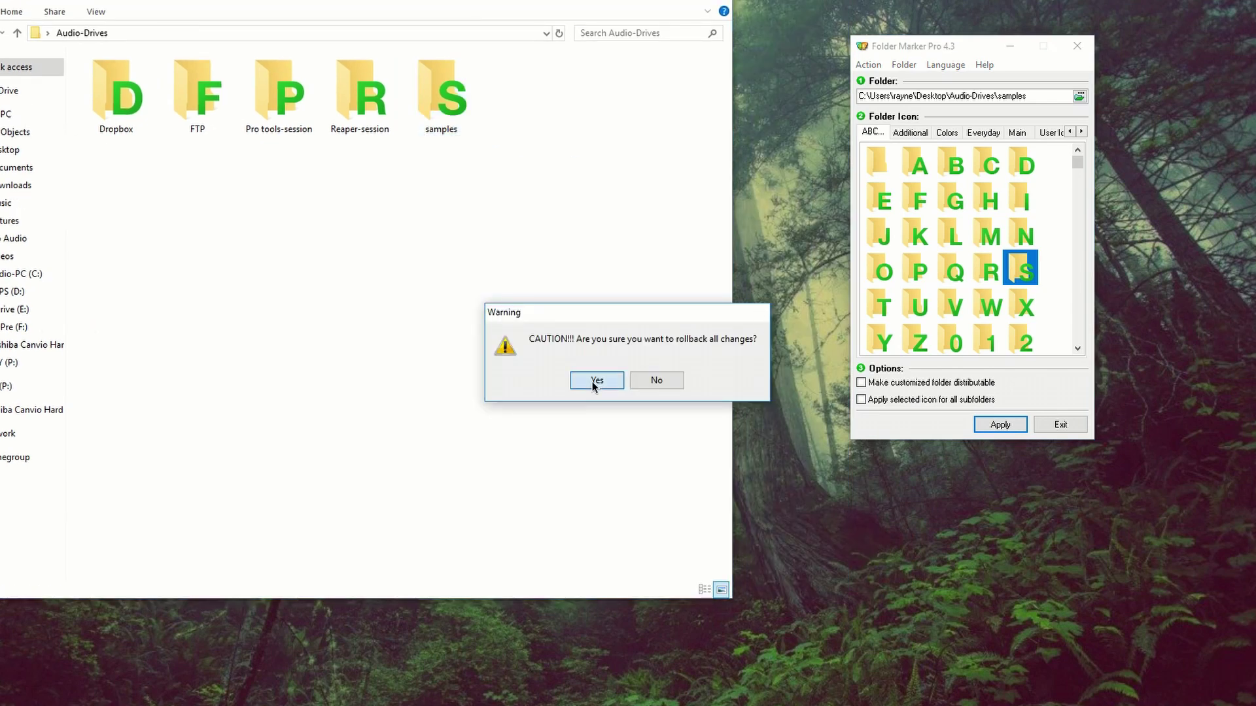
# - Confirm the rollback of all folder changes and close the Audio-Drives window
pyautogui.click(596, 382)
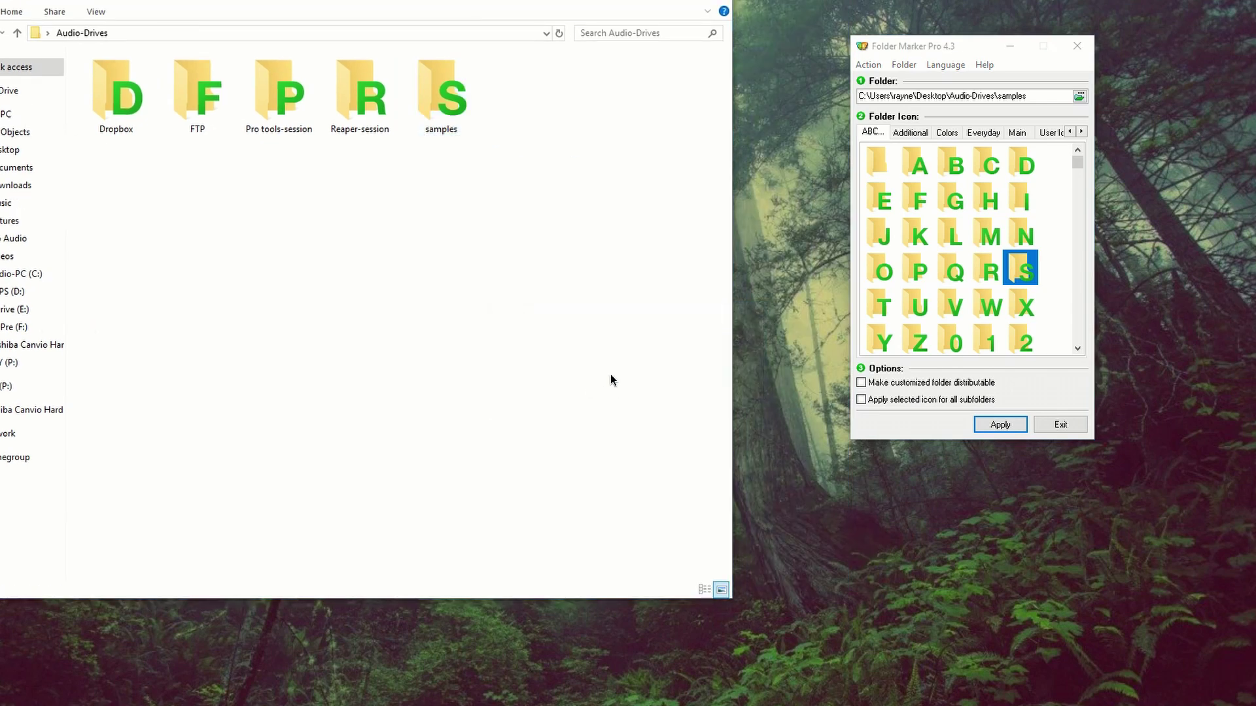
pyautogui.click(716, 7)
pyautogui.moveTo(920, 52); pyautogui.dragTo(710, 61)
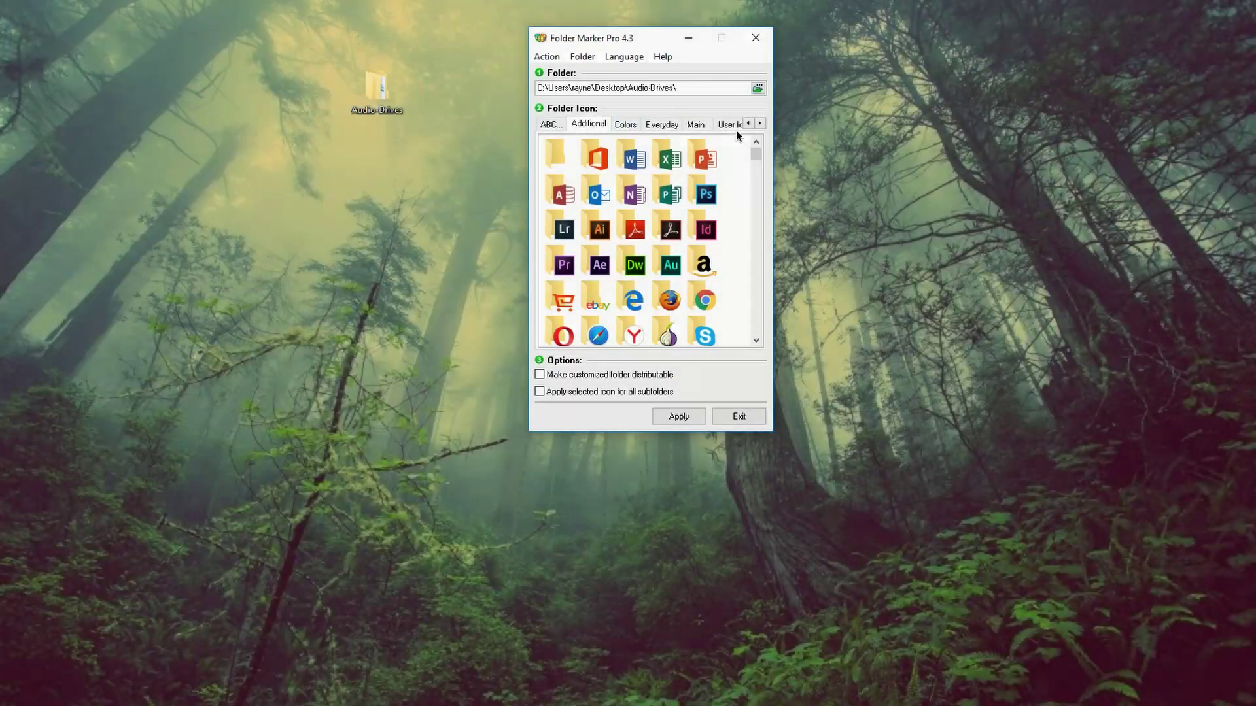
# - Try the Chrome icon on Audio-Drives, then apply the purple Premiere Pr icon instead
pyautogui.moveTo(757, 153); pyautogui.dragTo(757, 174)
pyautogui.doubleClick(715, 267)
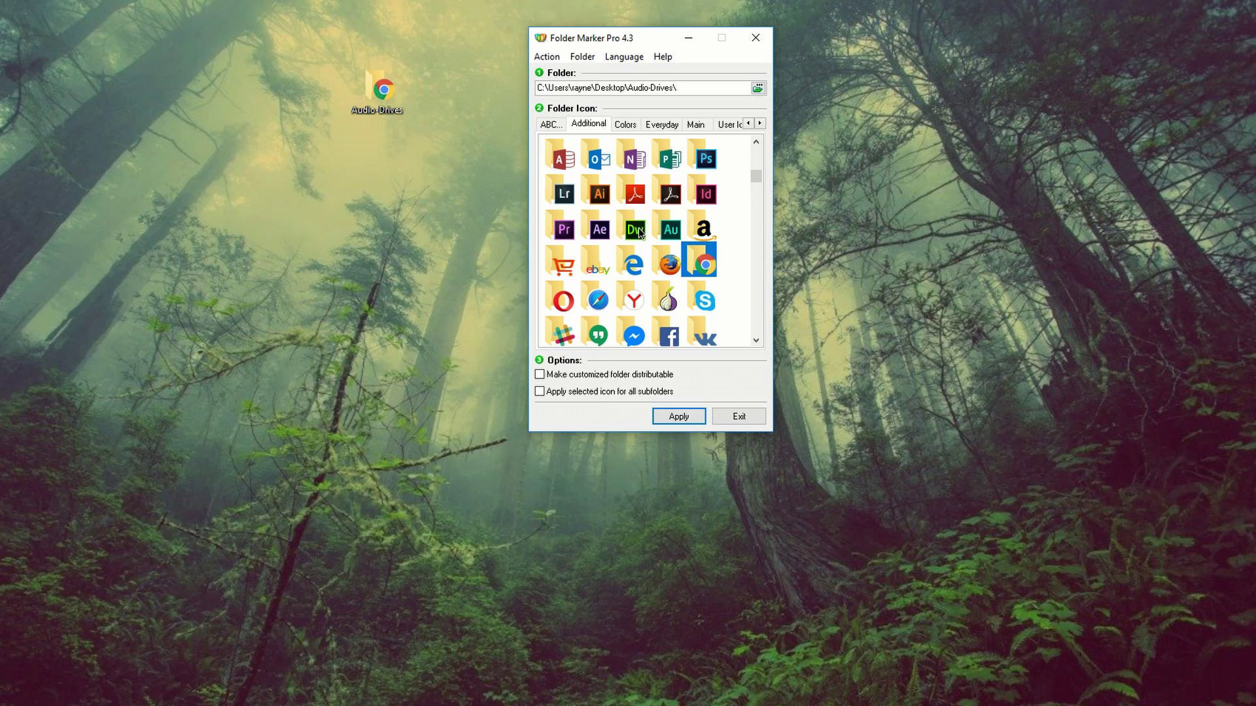
pyautogui.click(566, 233)
pyautogui.click(670, 412)
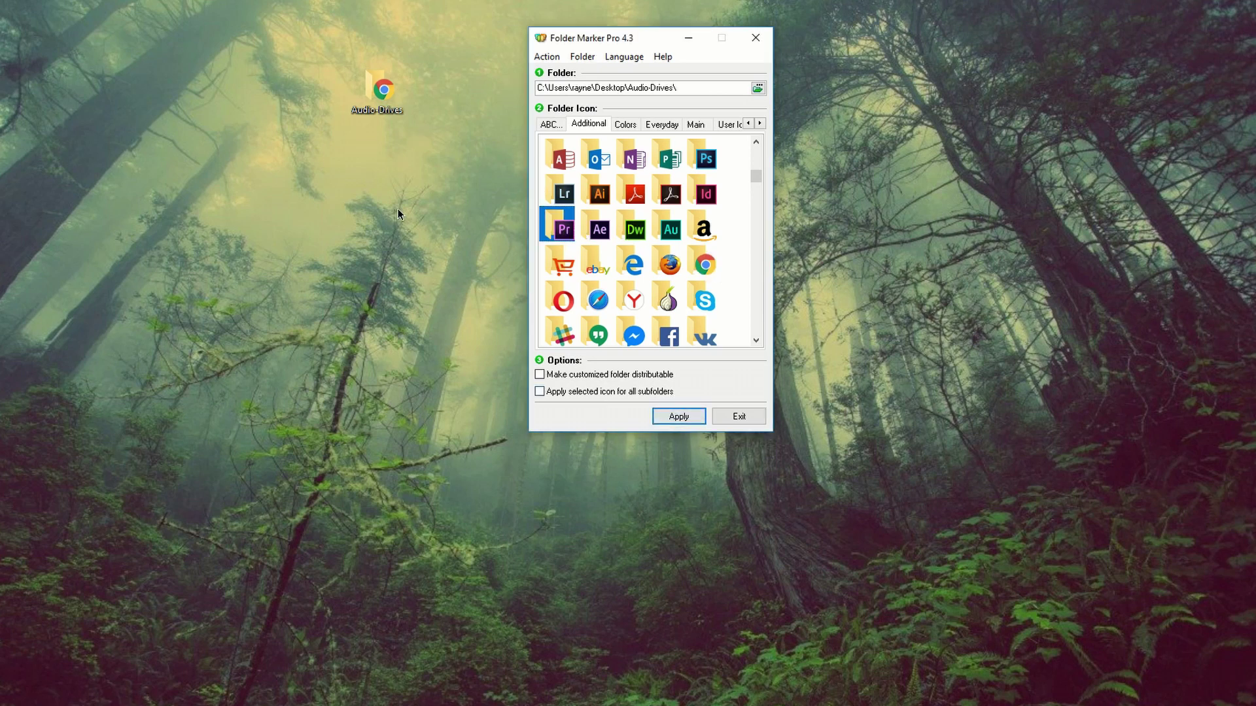
pyautogui.moveTo(751, 178); pyautogui.dragTo(755, 235)
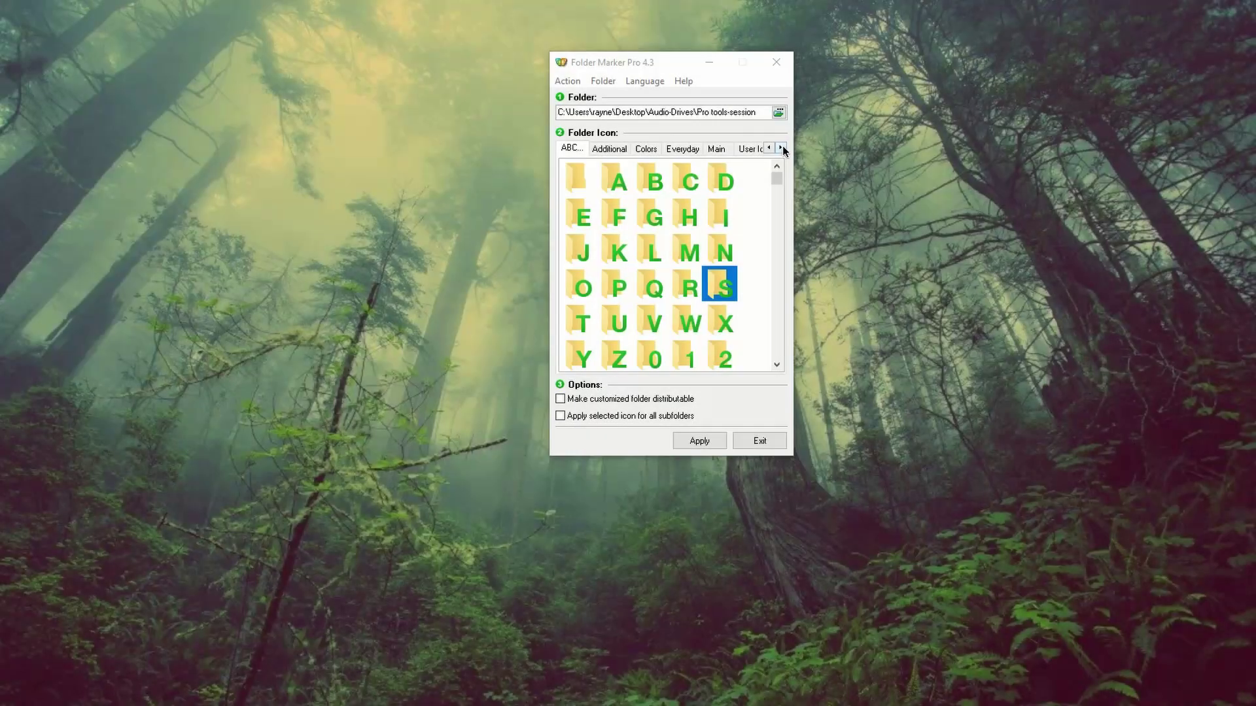
# - In the Custom tab, add the icon from Pro-Tools-Icon.ico to the collection
pyautogui.click(780, 148)
pyautogui.click(780, 148)
pyautogui.click(781, 148)
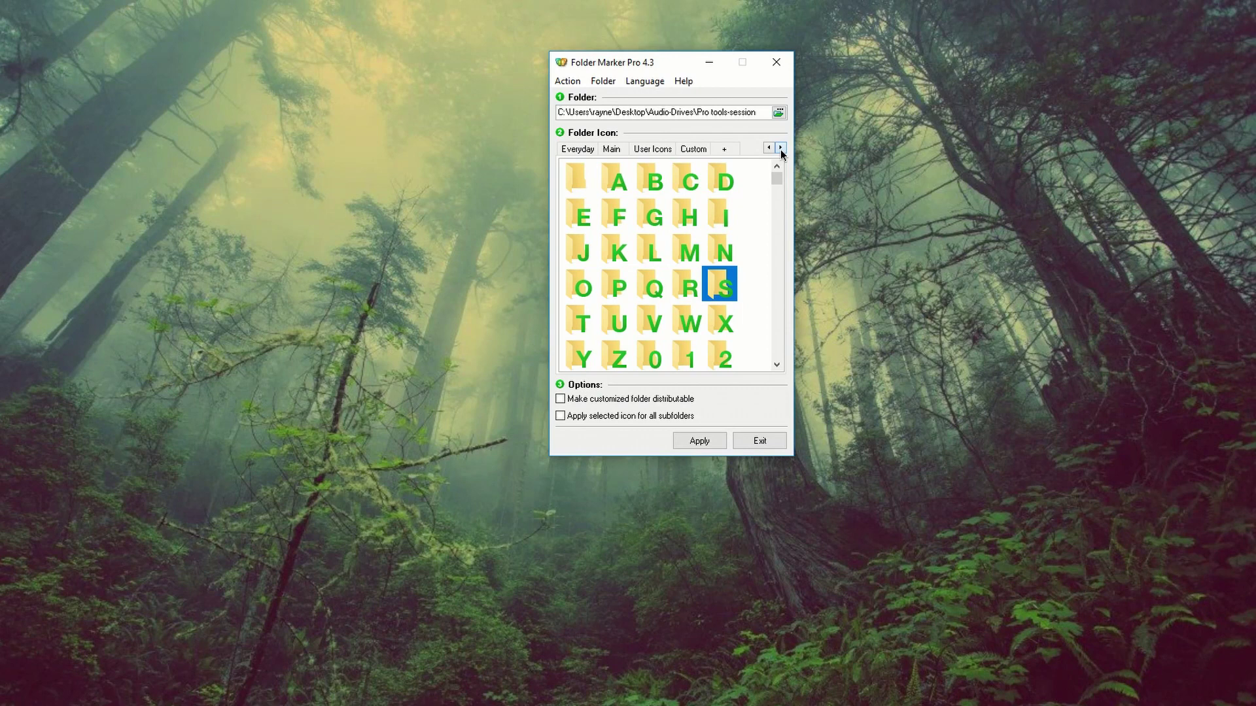
pyautogui.click(695, 150)
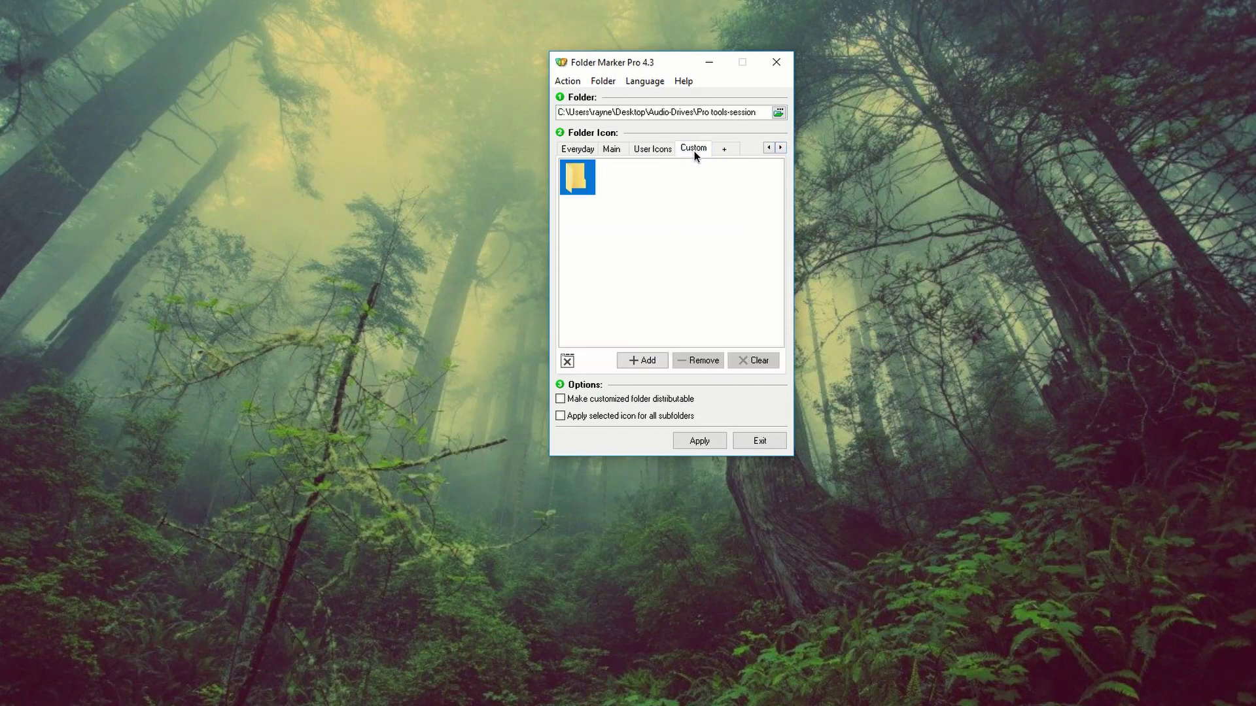
pyautogui.click(650, 365)
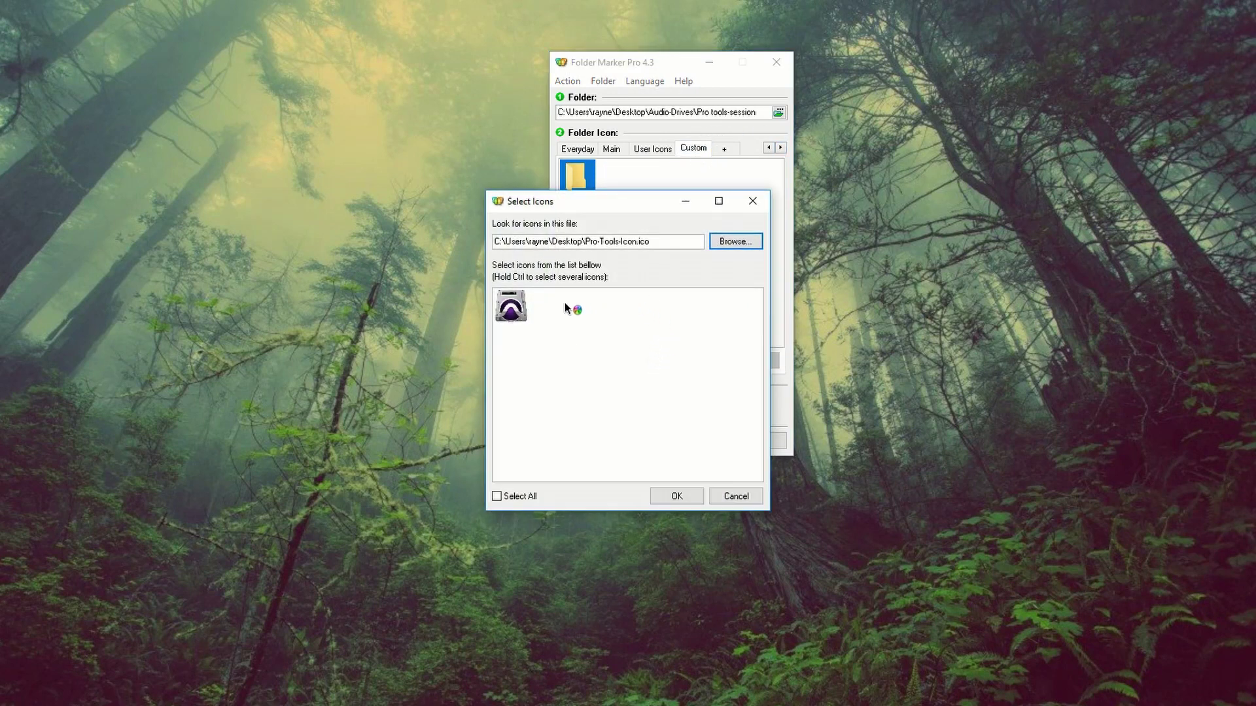
pyautogui.click(515, 307)
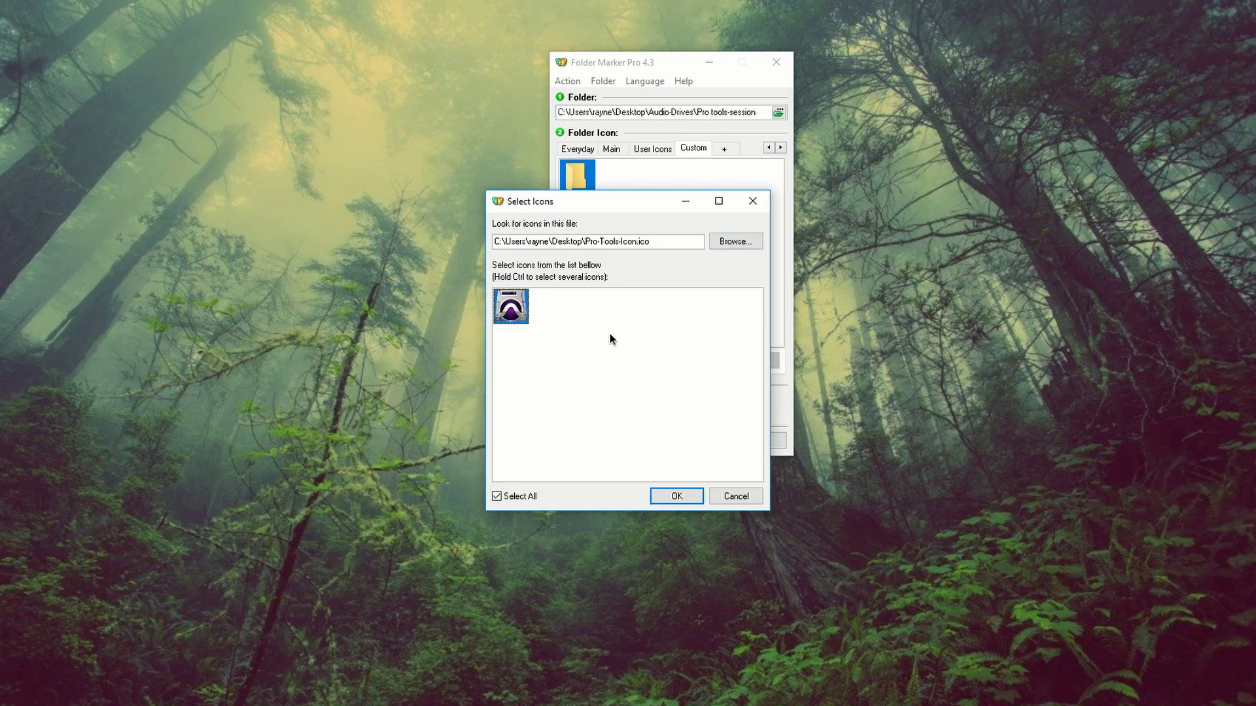
pyautogui.click(669, 498)
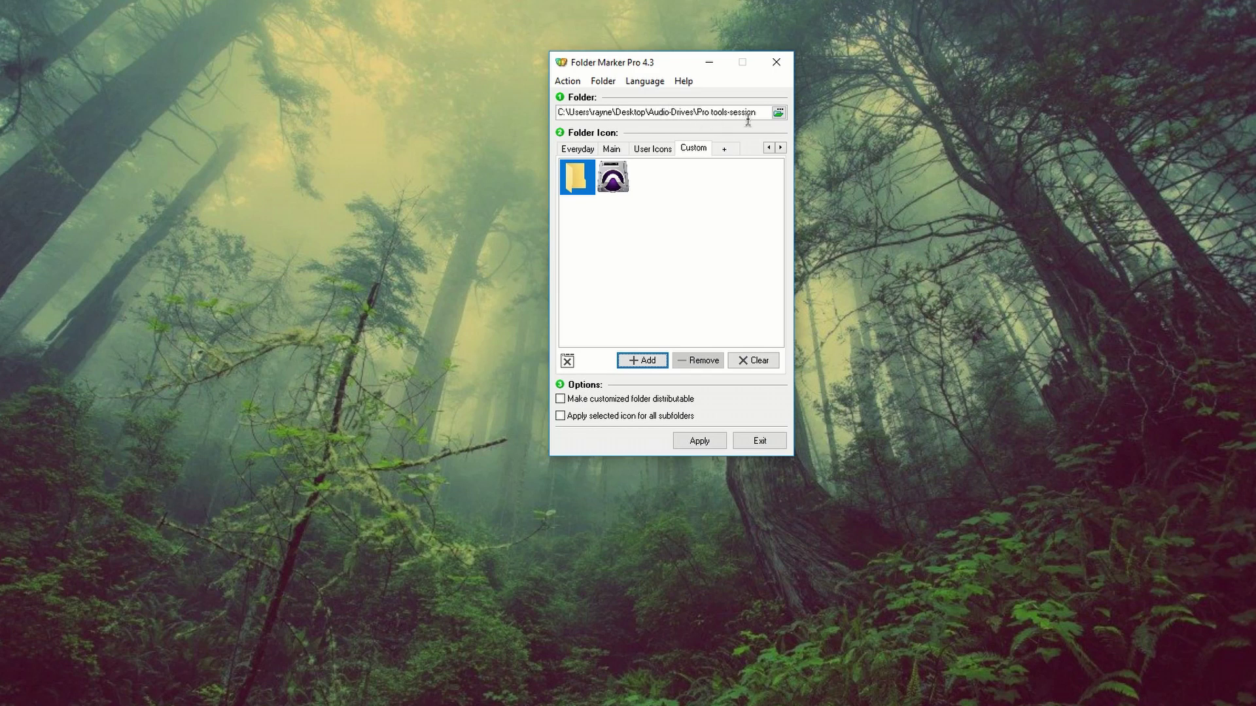
# - Apply the current icon to Pro tools-session and refresh the Audio-Drives folder view
pyautogui.moveTo(748, 112); pyautogui.dragTo(655, 113)
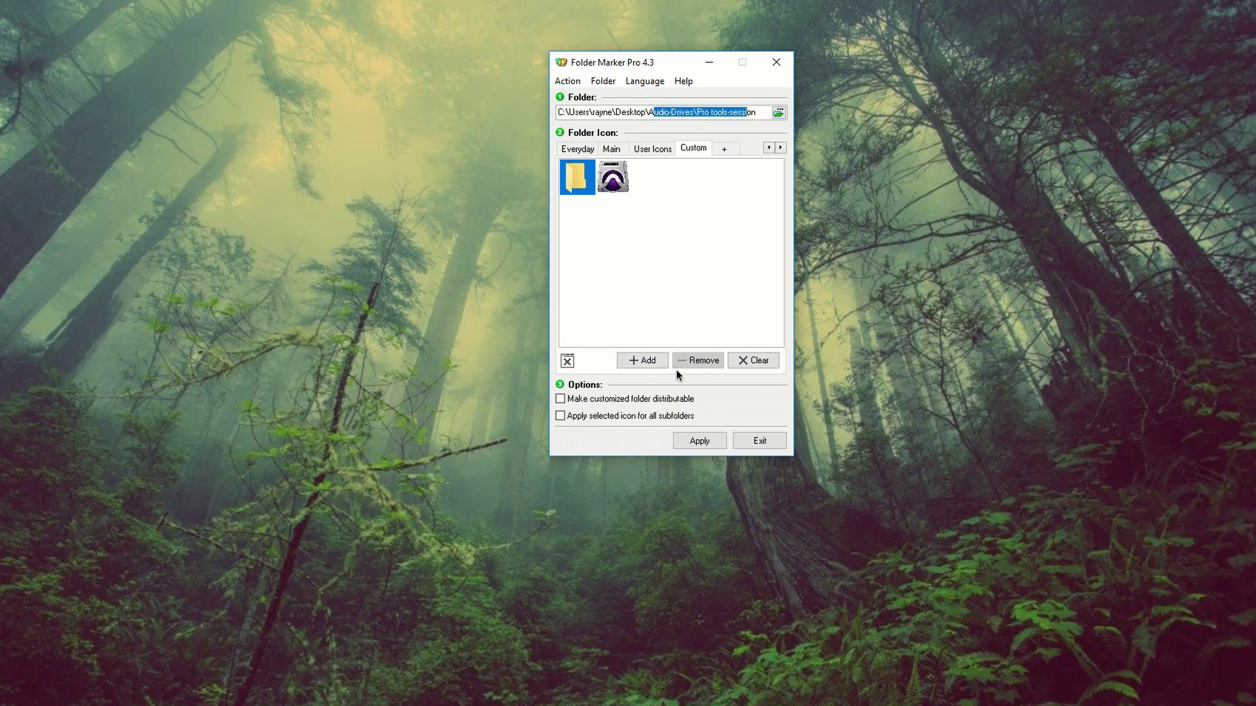
pyautogui.click(700, 442)
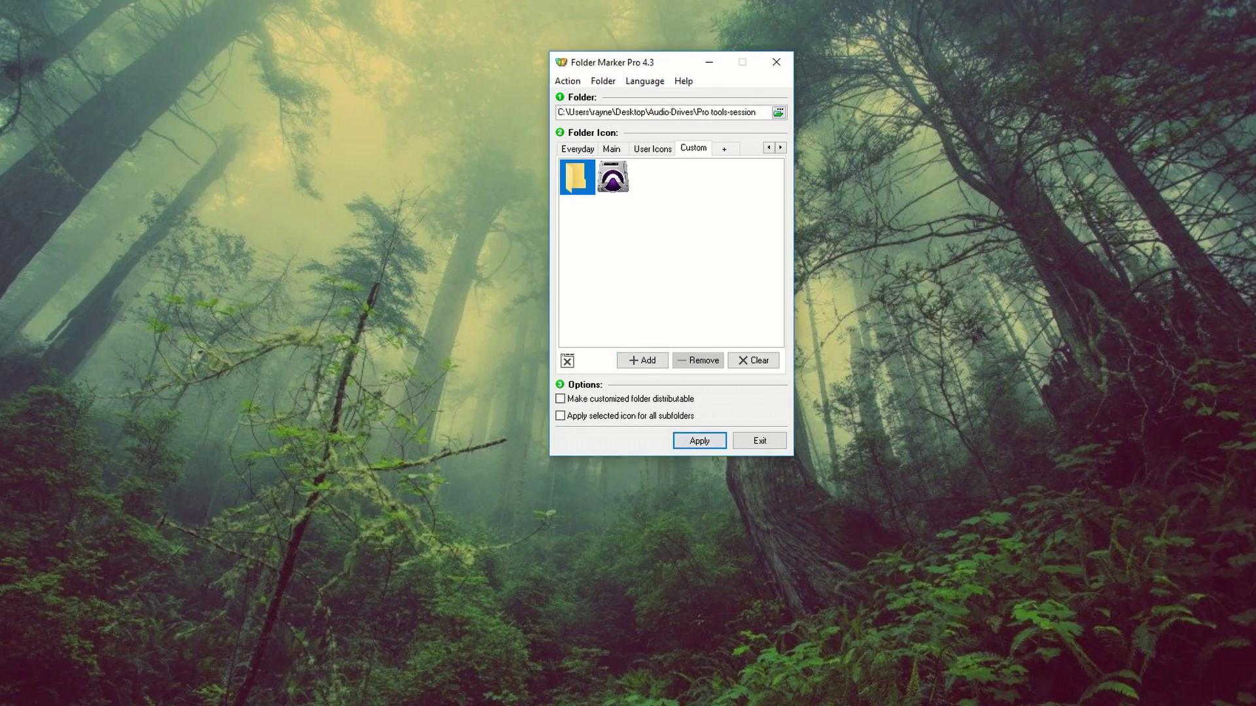
pyautogui.hotkey('alt', 'Tab')
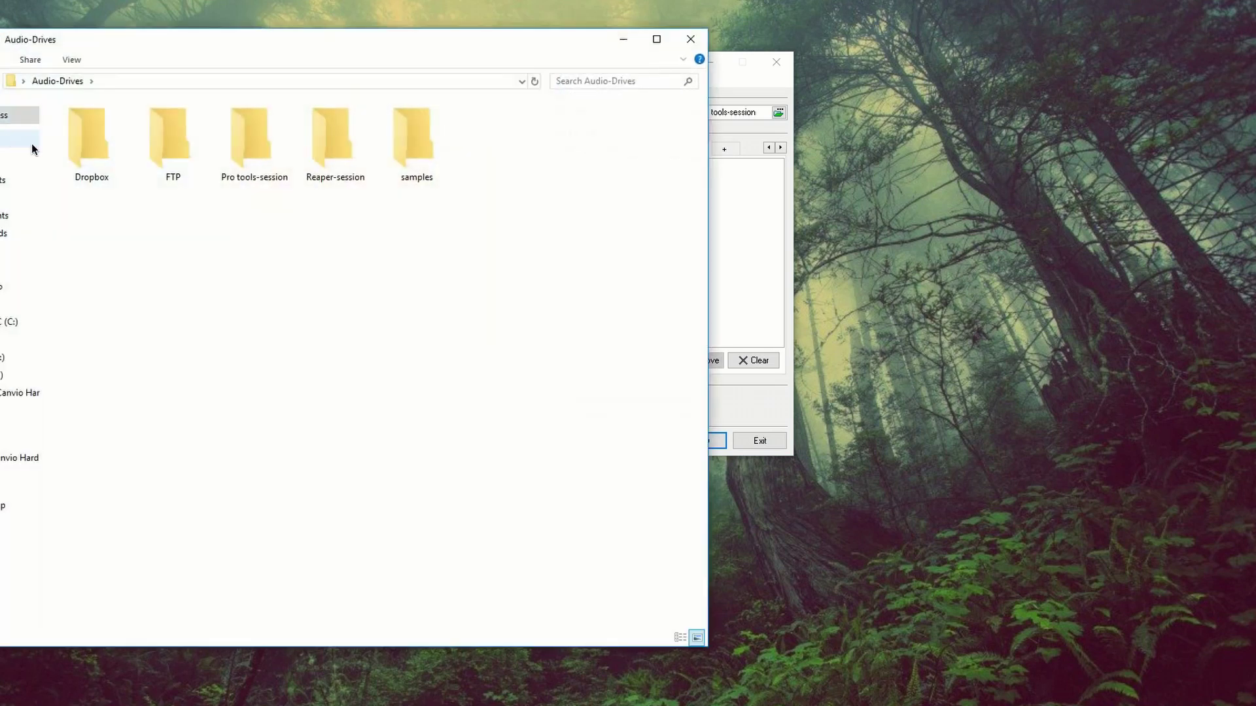
pyautogui.rightClick(499, 164)
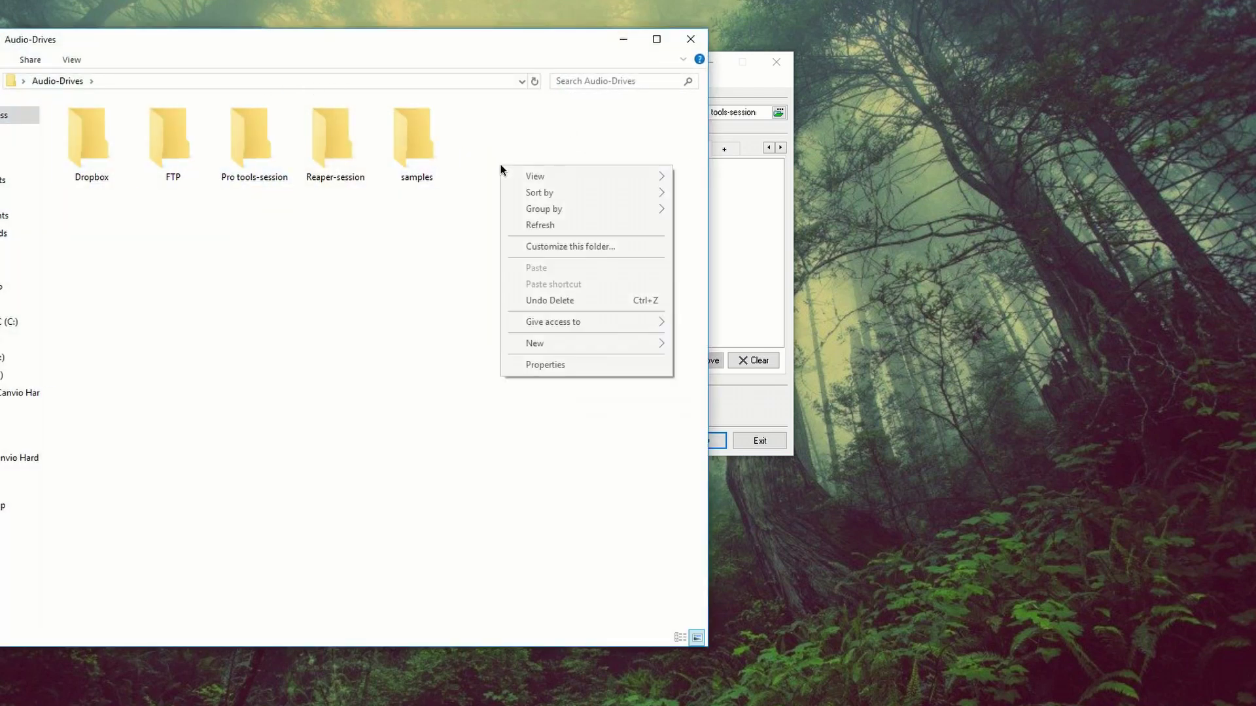
pyautogui.click(516, 224)
# - Give Pro tools-session the Pro Tools icon, then open the folder in Explorer
pyautogui.click(739, 207)
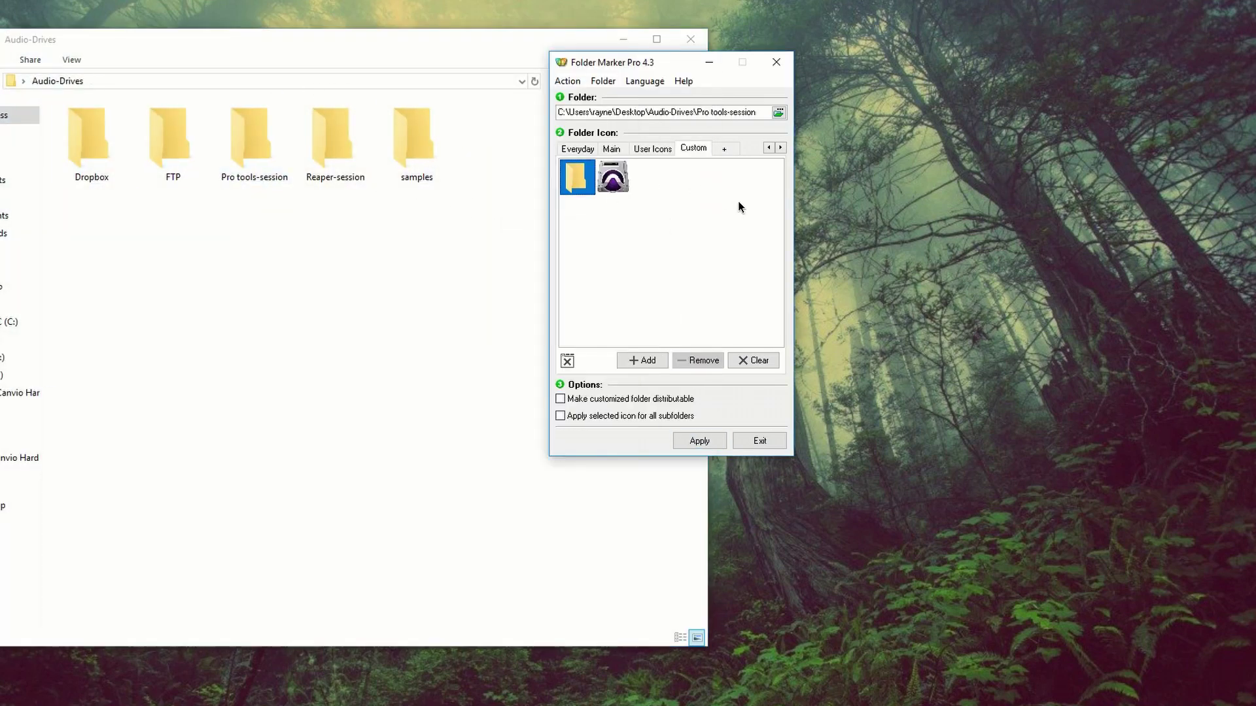
pyautogui.click(688, 441)
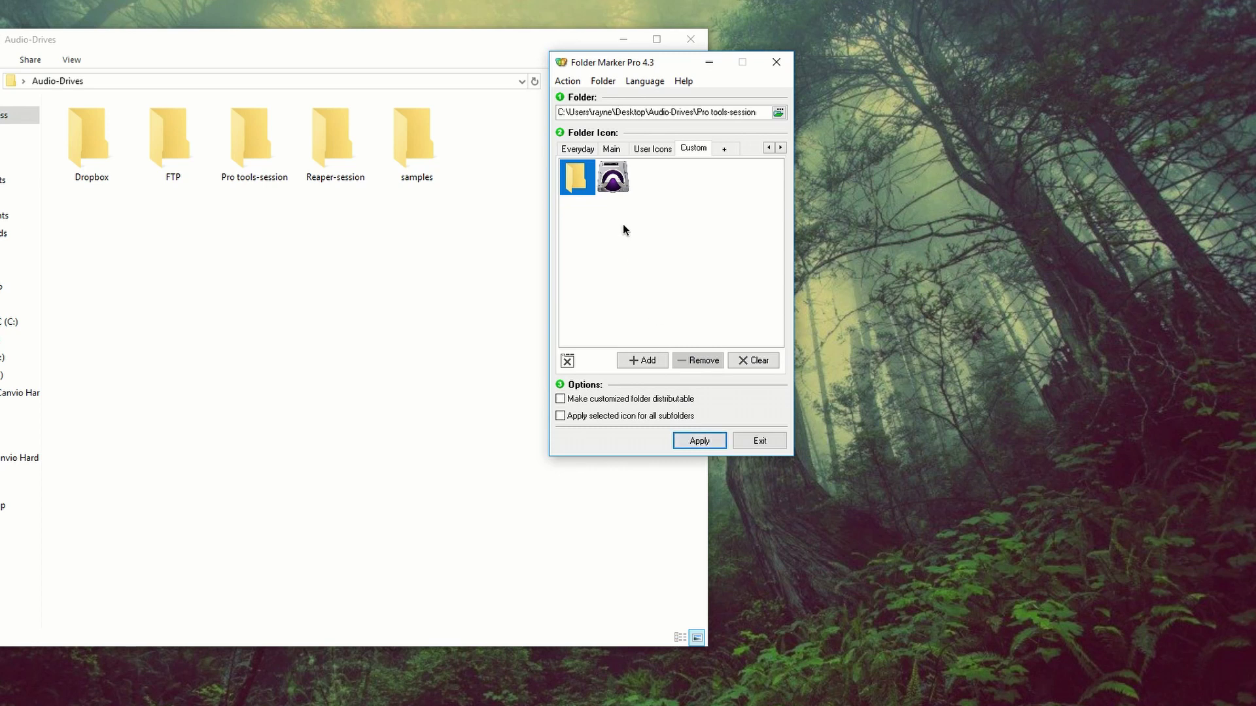
pyautogui.click(619, 181)
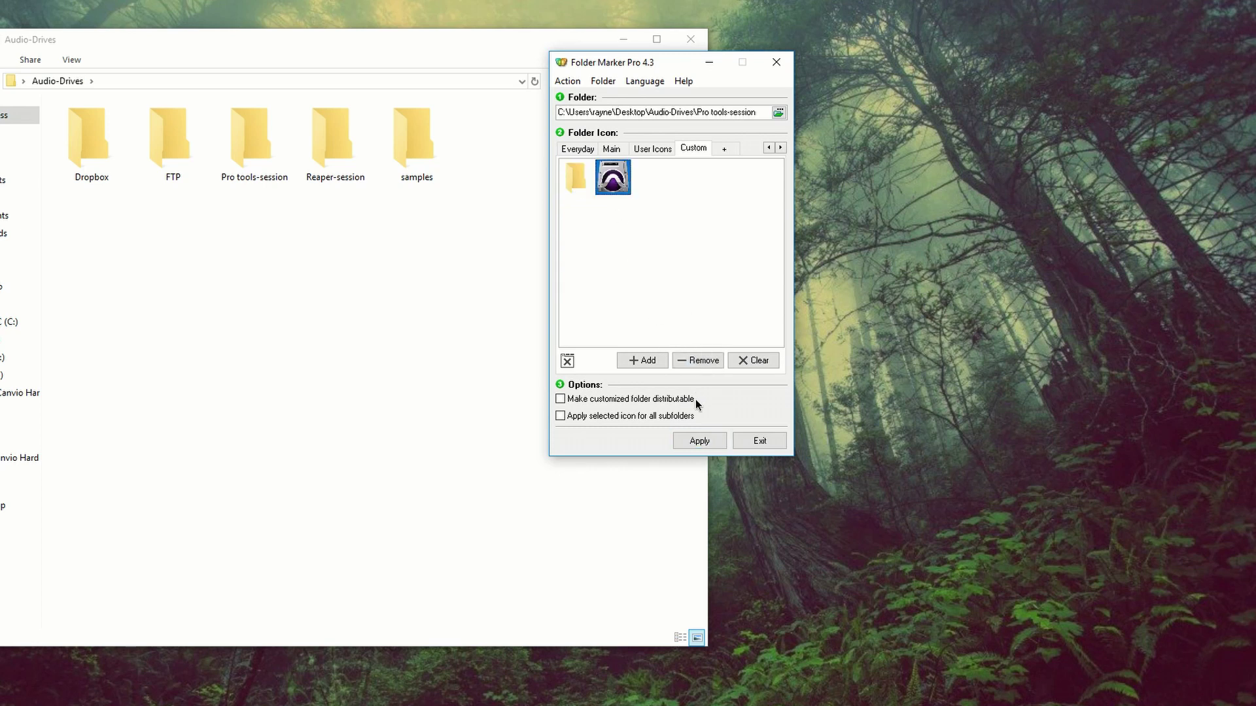
pyautogui.click(695, 440)
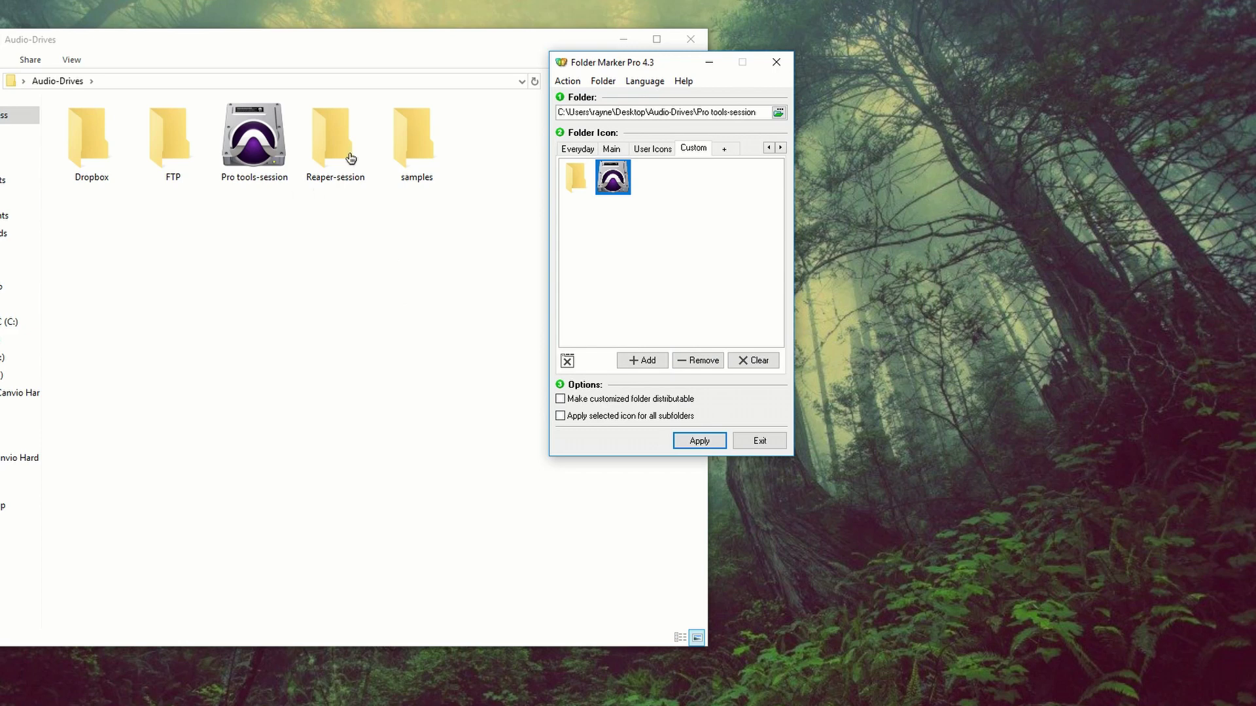
pyautogui.moveTo(451, 44); pyautogui.dragTo(645, 39)
pyautogui.doubleClick(457, 130)
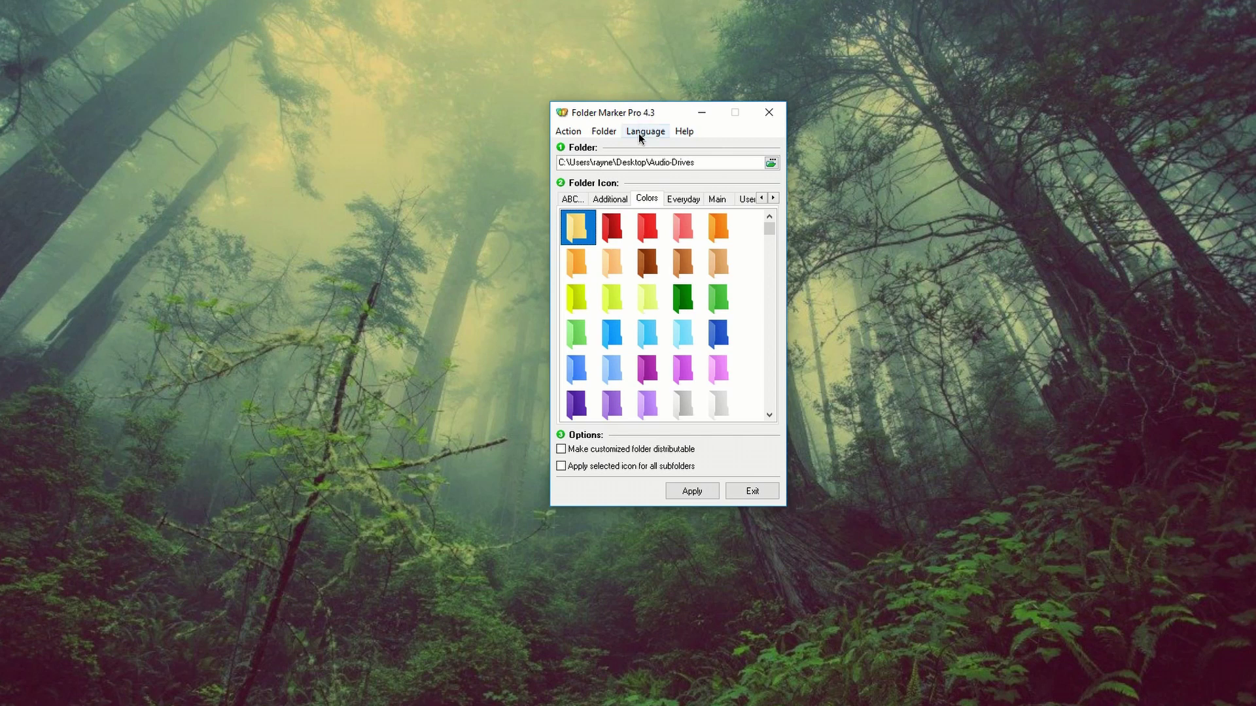
# - Switch to multiple-folder marking and apply the white folder icon to all five Audio-Drives subfolders
pyautogui.click(608, 135)
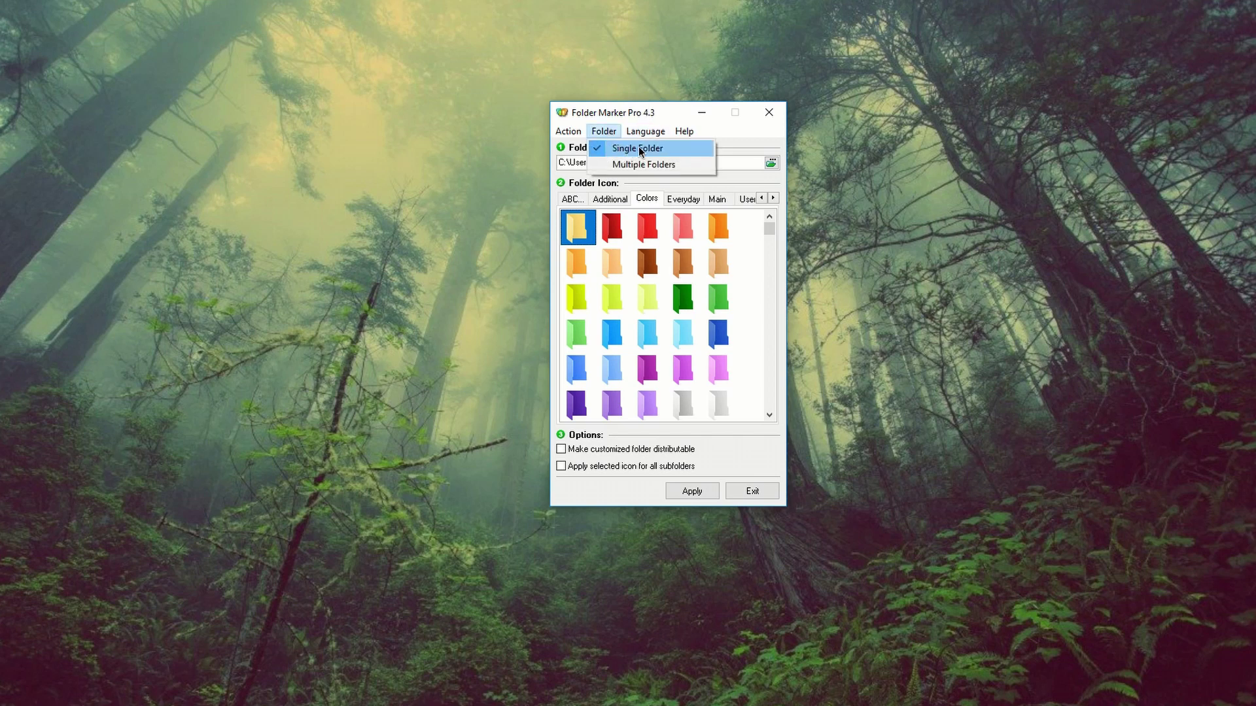
pyautogui.click(654, 164)
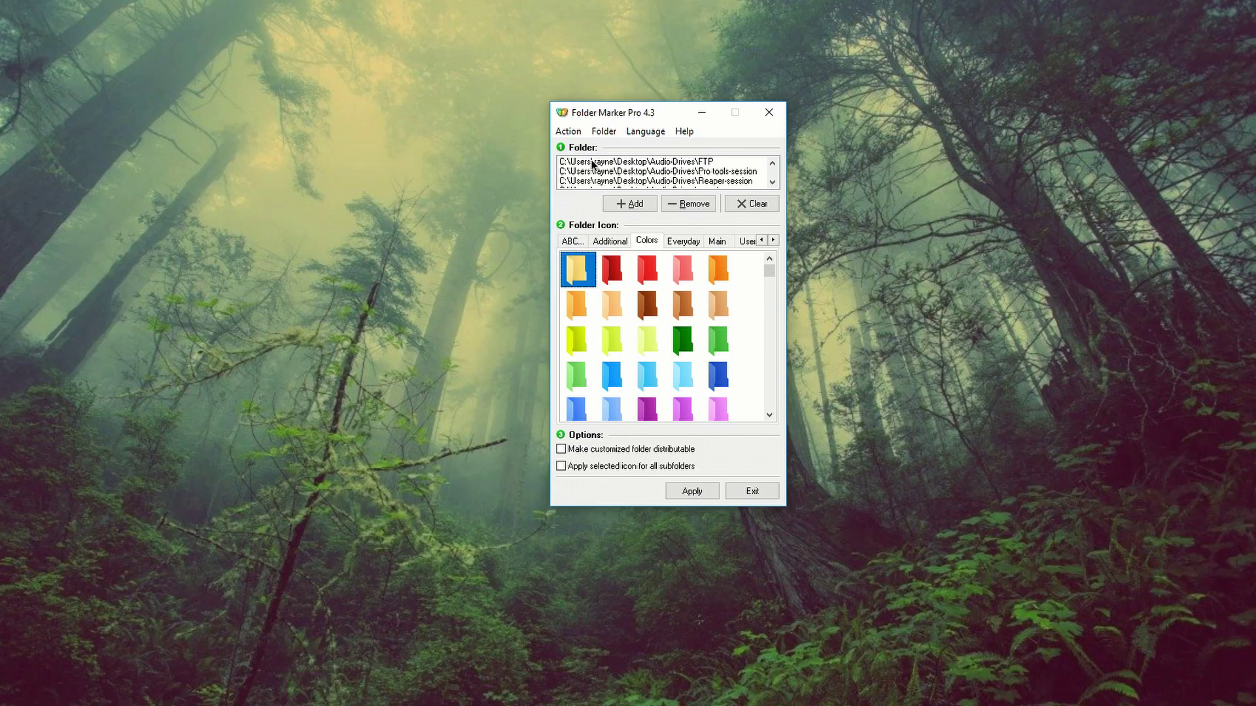
pyautogui.moveTo(770, 273); pyautogui.dragTo(761, 334)
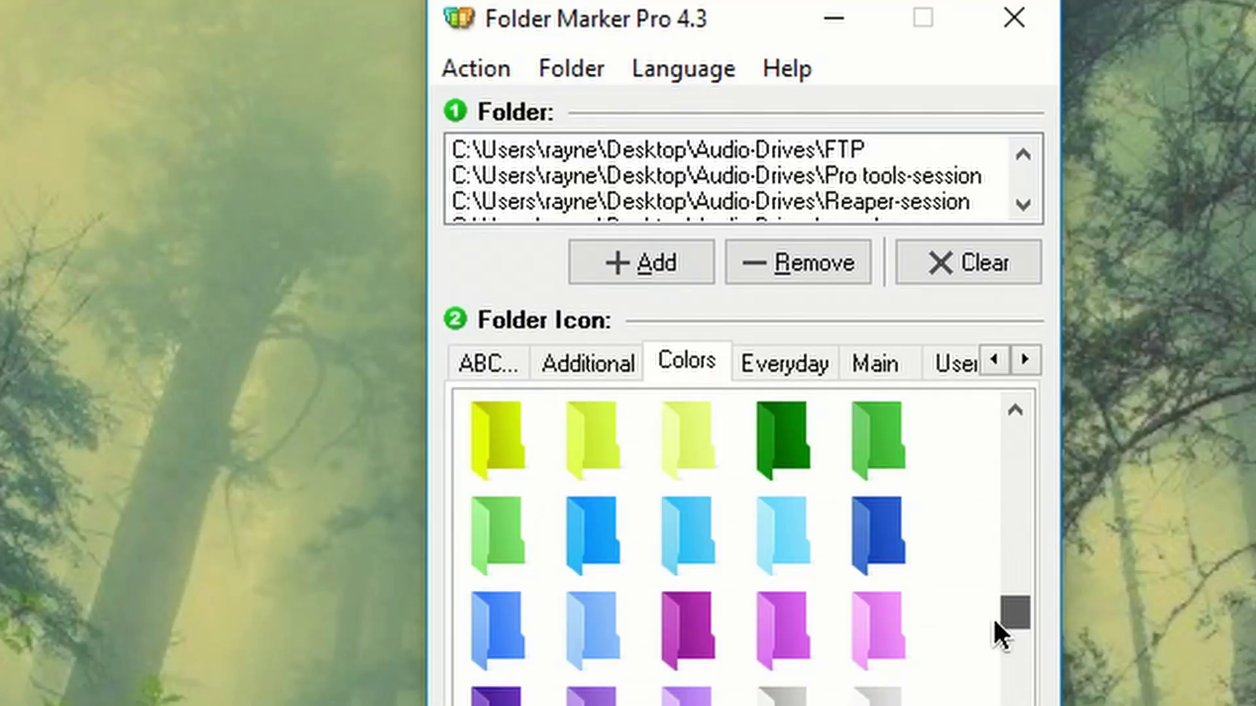
pyautogui.moveTo(993, 620); pyautogui.dragTo(997, 705)
pyautogui.doubleClick(524, 628)
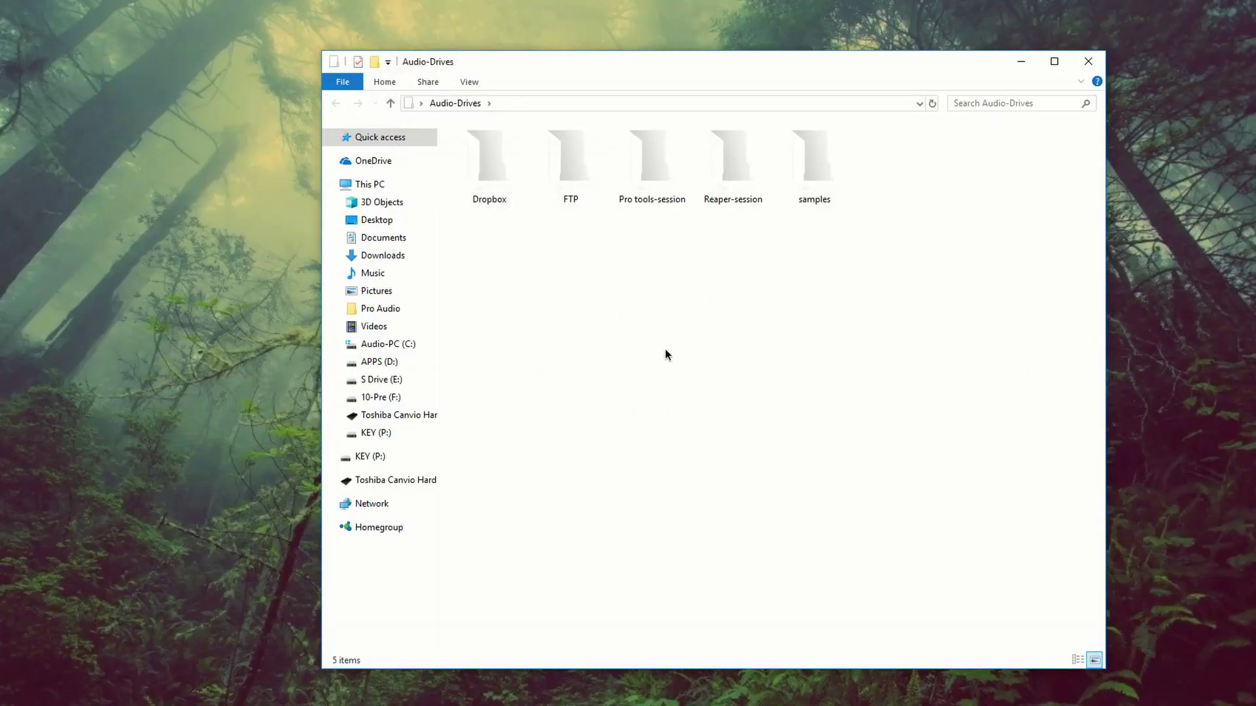
pyautogui.hotkey('ctrl', 'a')
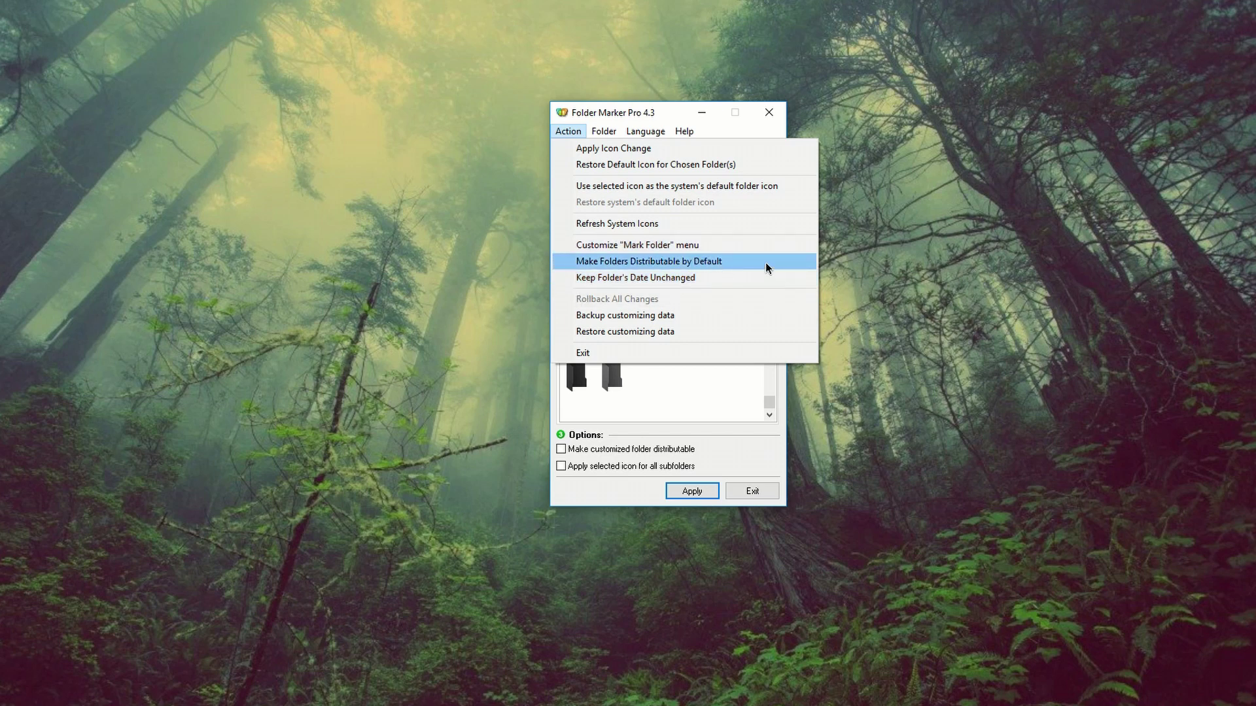
# - Turn on Make Folders Distributable by Default in the Action menu
pyautogui.click(347, 271)
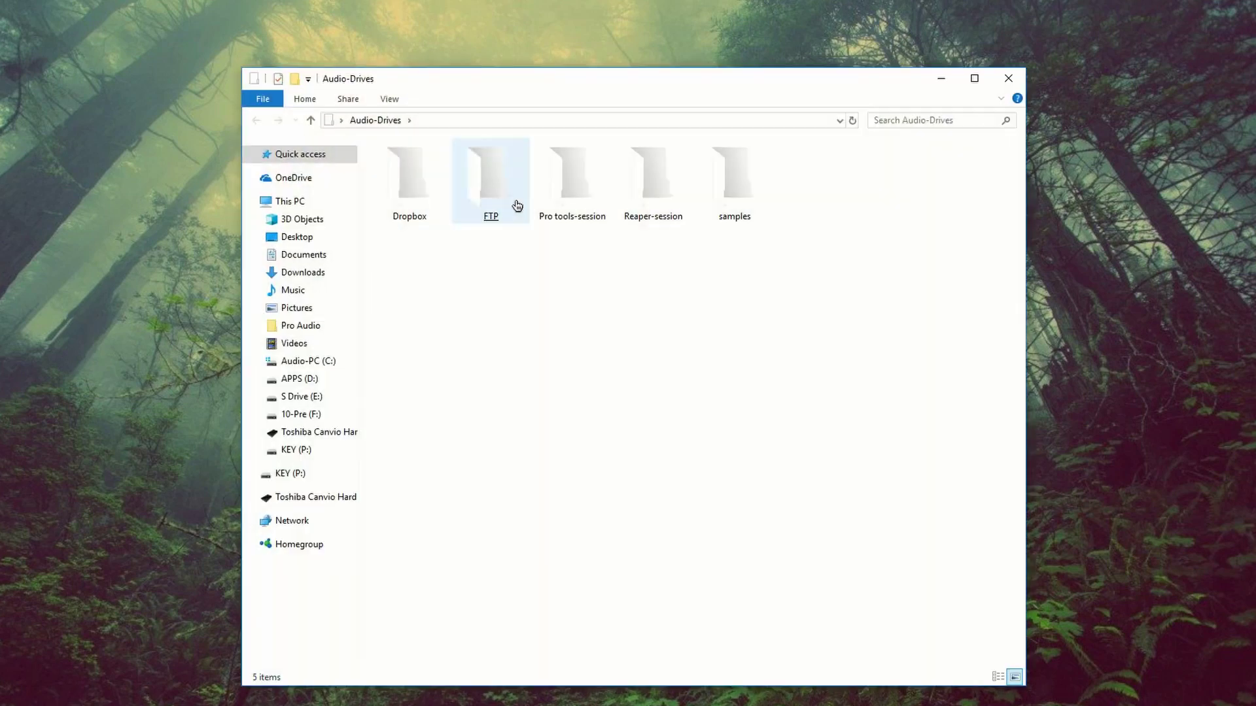
# - Look into Reaper-session and samples, then open the RGP_STUDIOS network share from Start
pyautogui.doubleClick(617, 196)
pyautogui.click(256, 120)
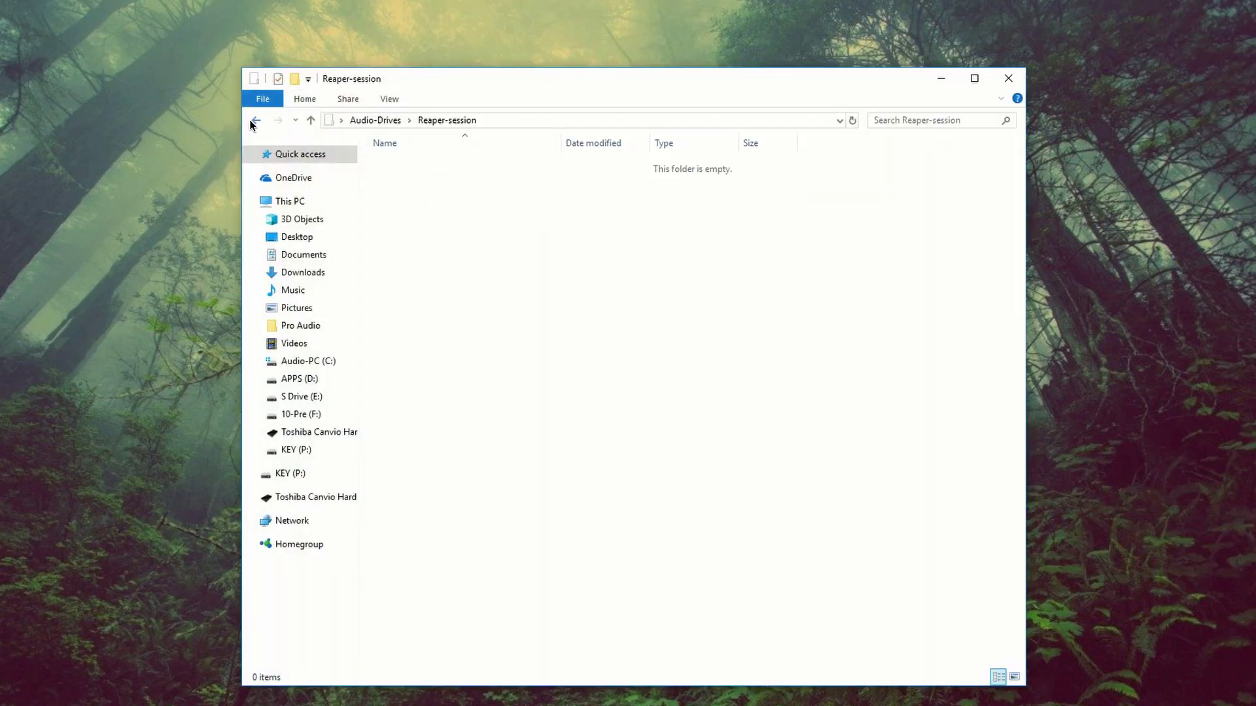
pyautogui.doubleClick(761, 182)
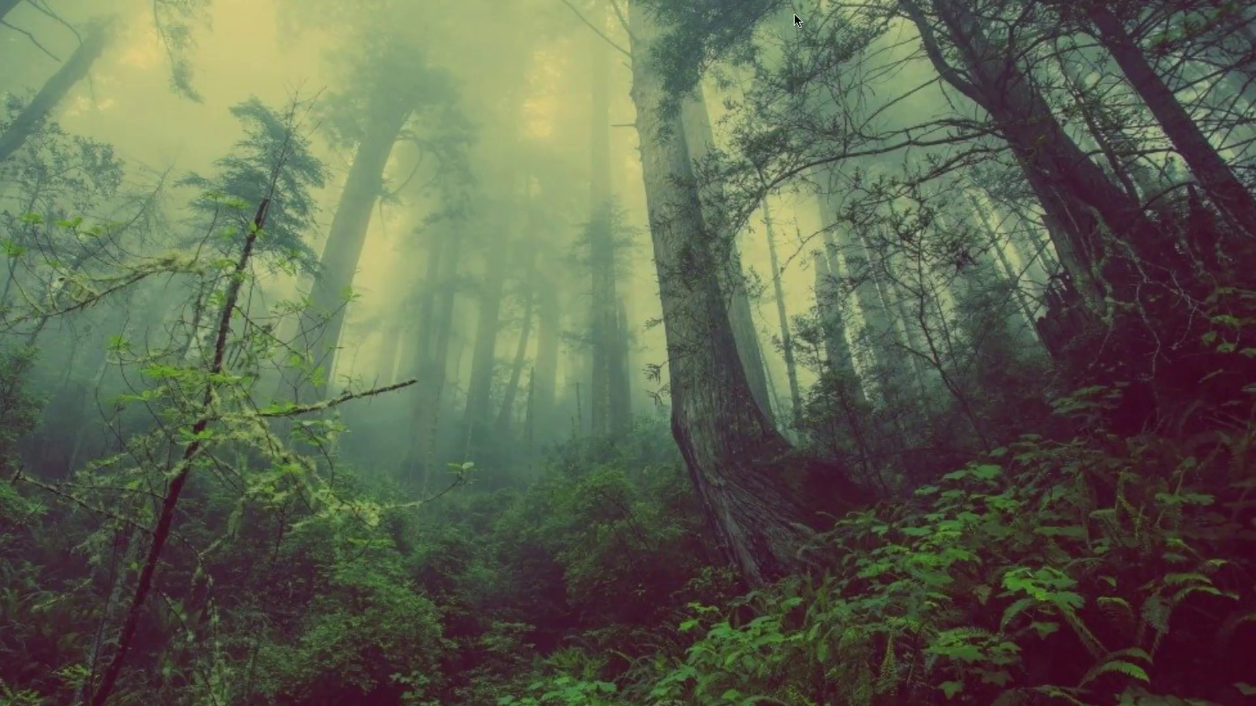
pyautogui.press('super')
pyautogui.scroll(-15, 230, 269)
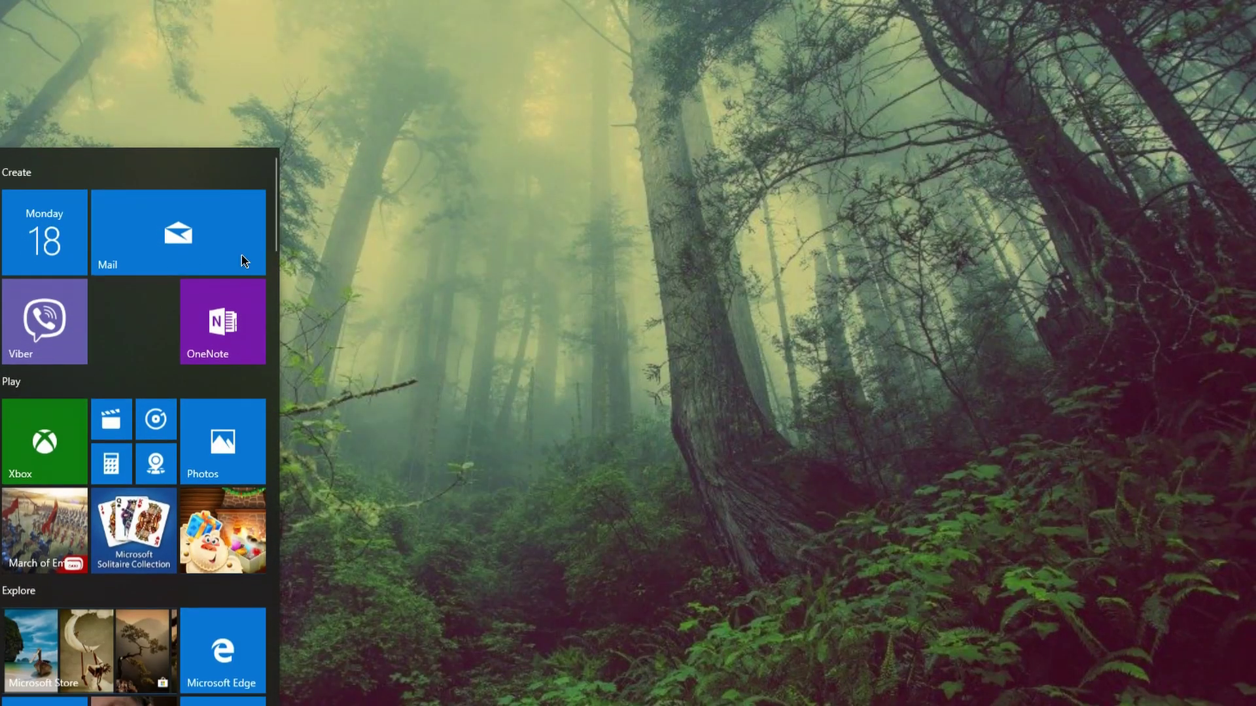
pyautogui.scroll(-8, 230, 269)
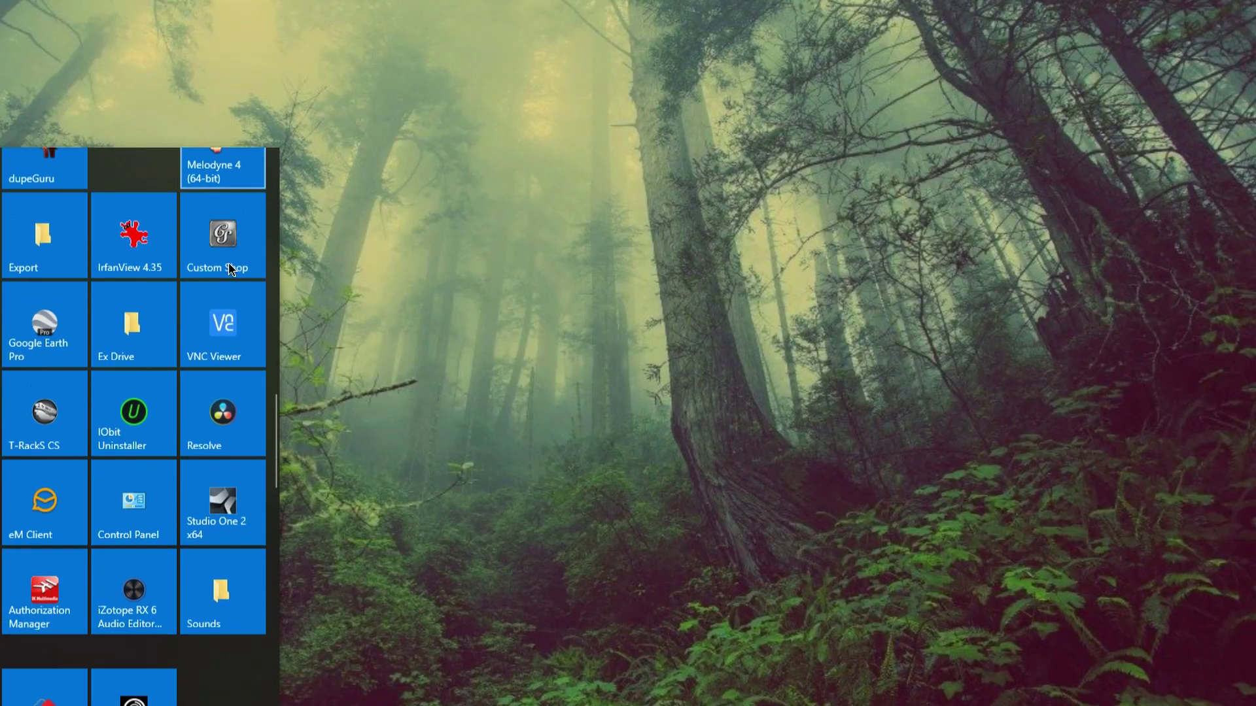
pyautogui.scroll(-6, 230, 268)
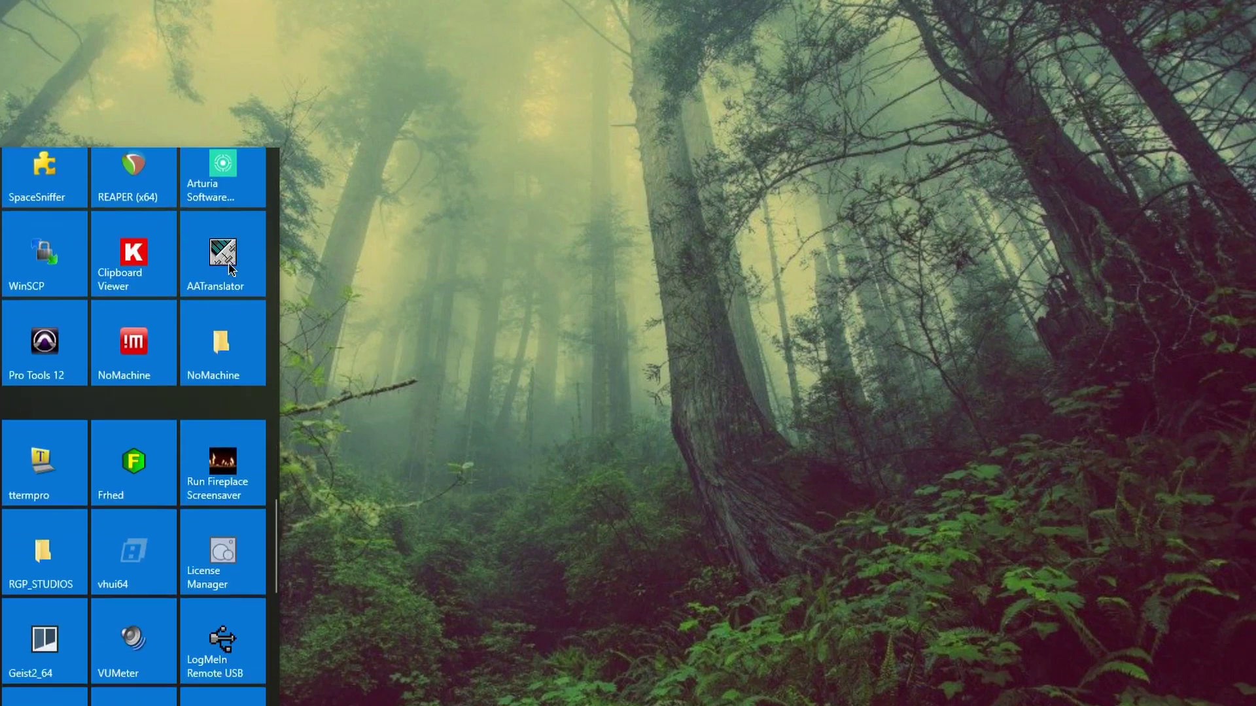
pyautogui.click(46, 365)
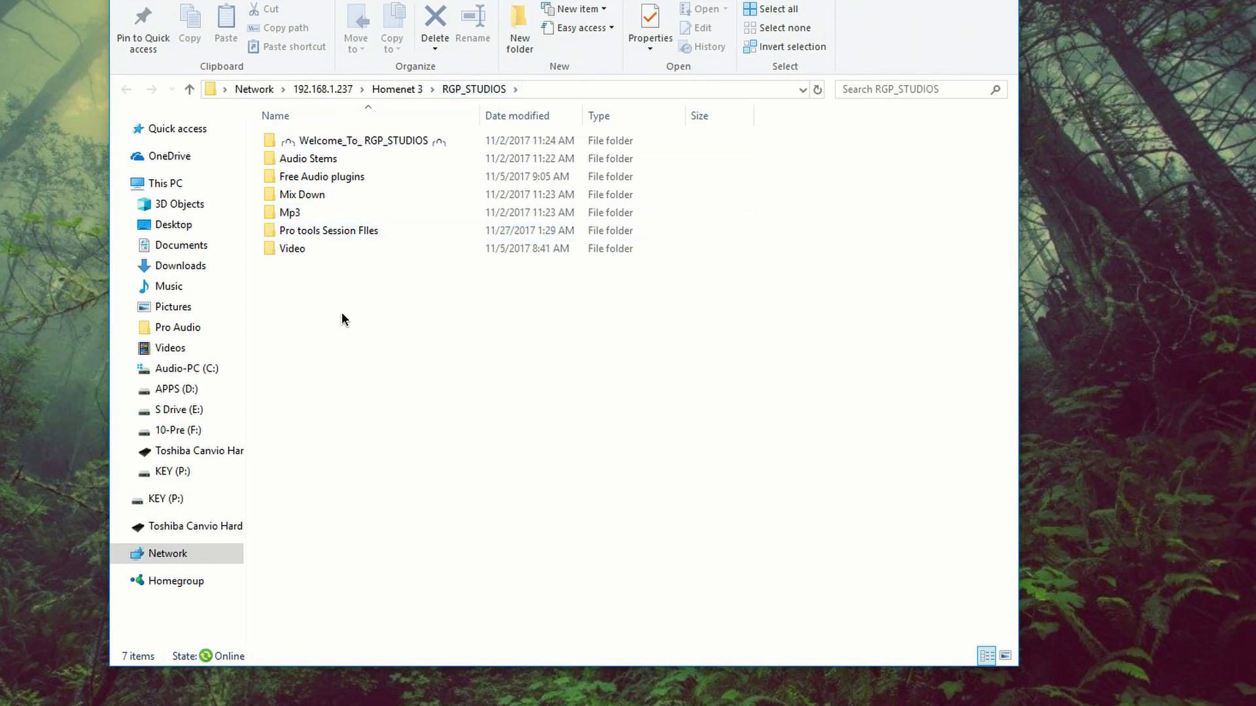
pyautogui.moveTo(340, 312); pyautogui.dragTo(331, 418)
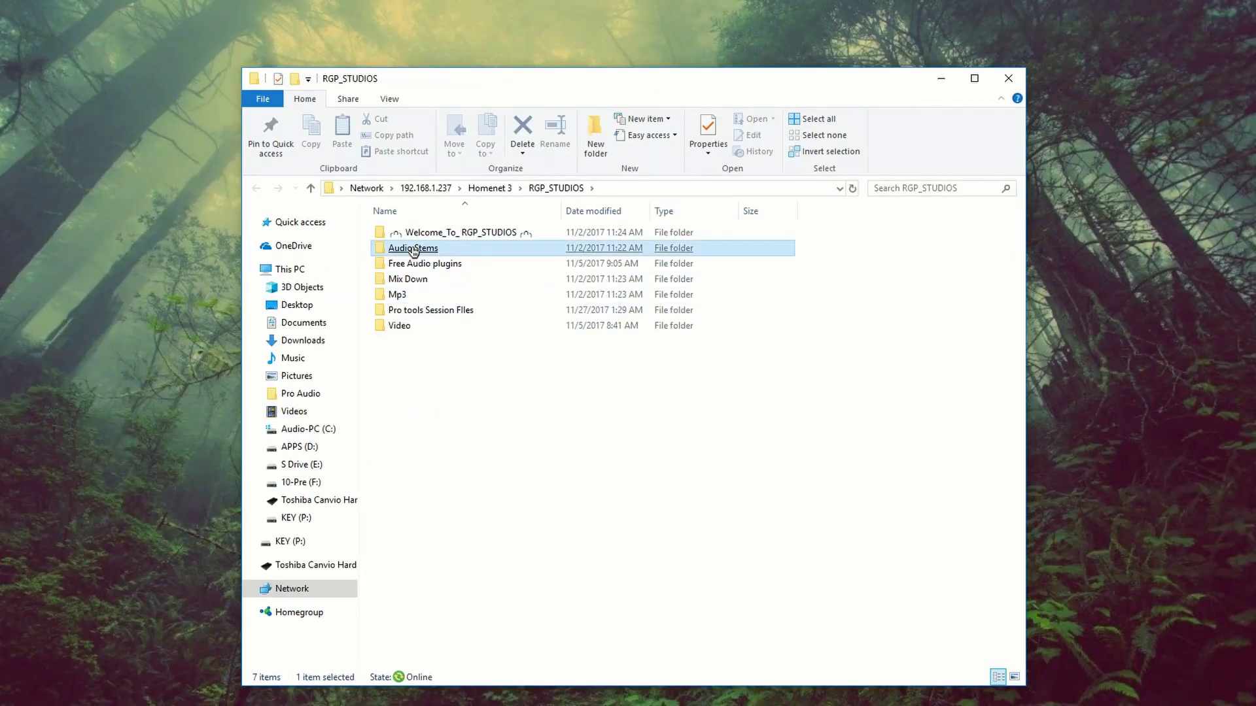
# - Browse Audio Stems and Pro tools Session Files on the share, returning to its top level
pyautogui.doubleClick(301, 158)
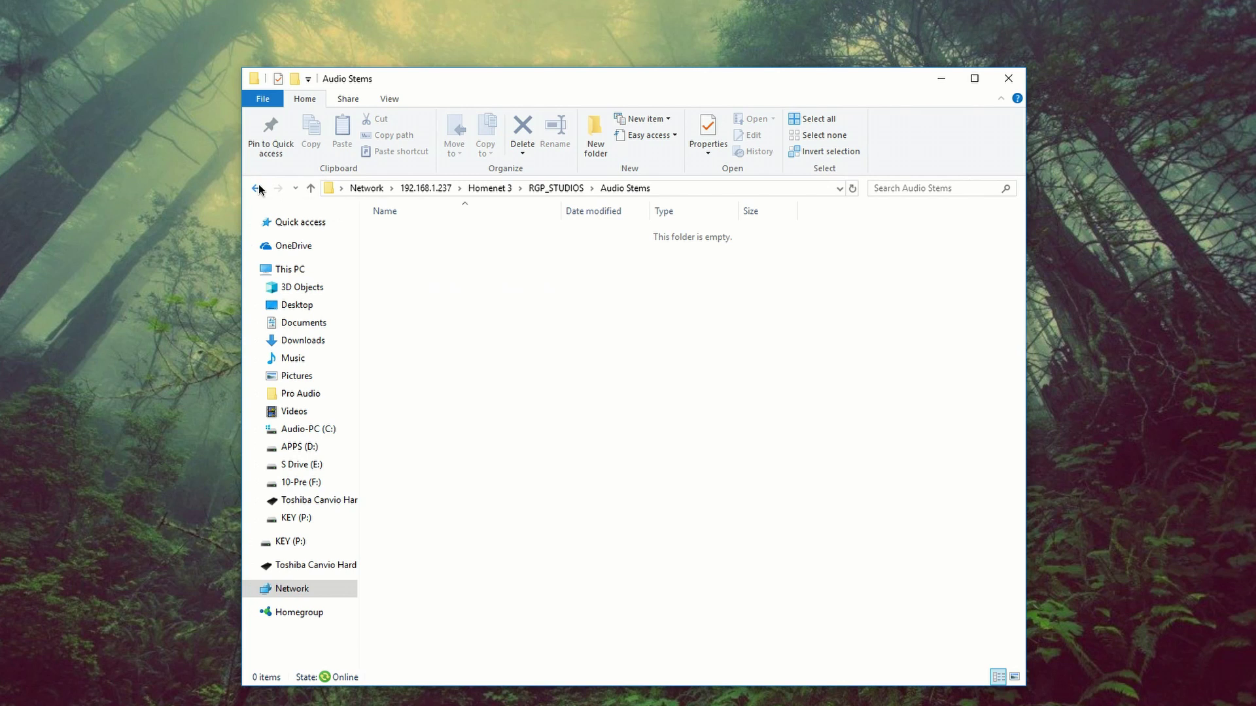
pyautogui.click(257, 189)
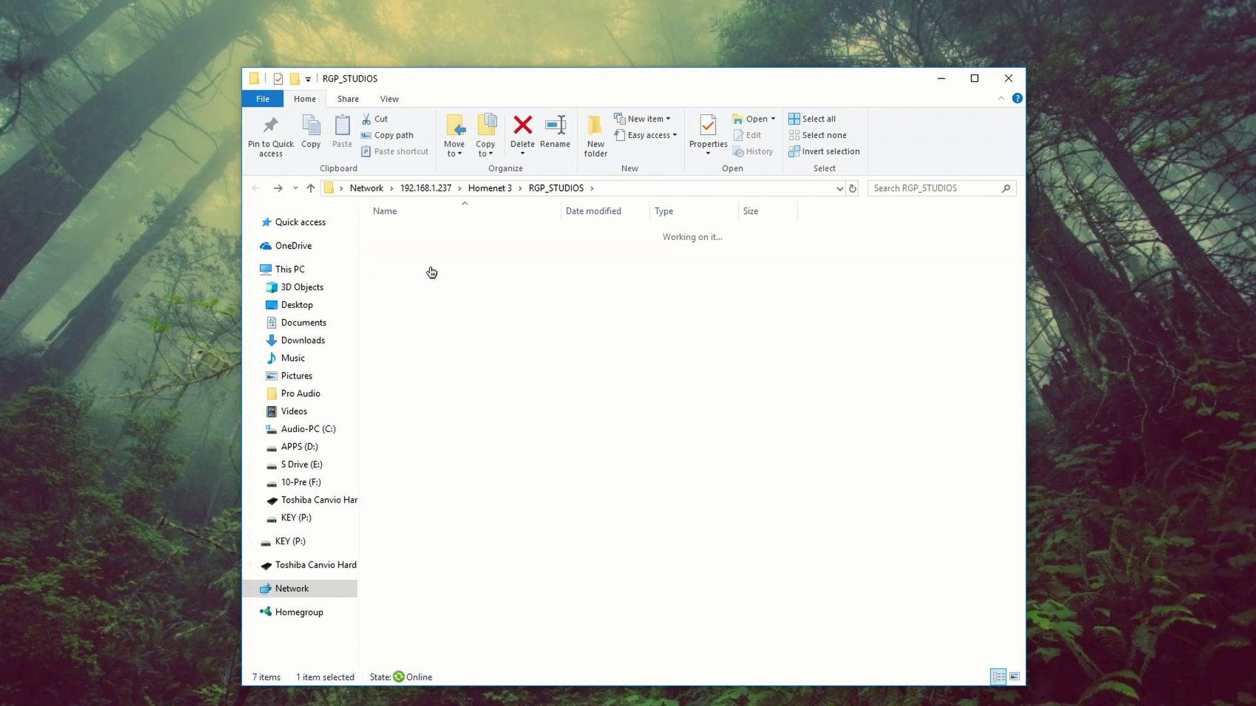
pyautogui.click(257, 188)
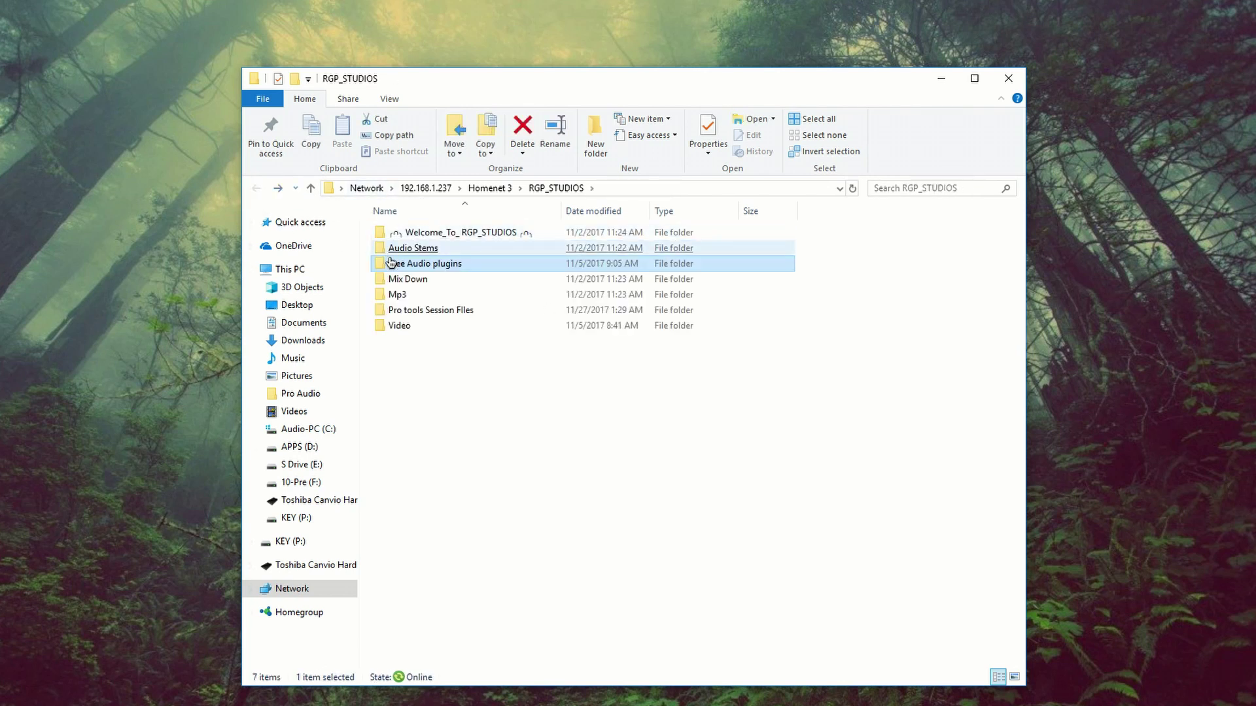
pyautogui.click(481, 318)
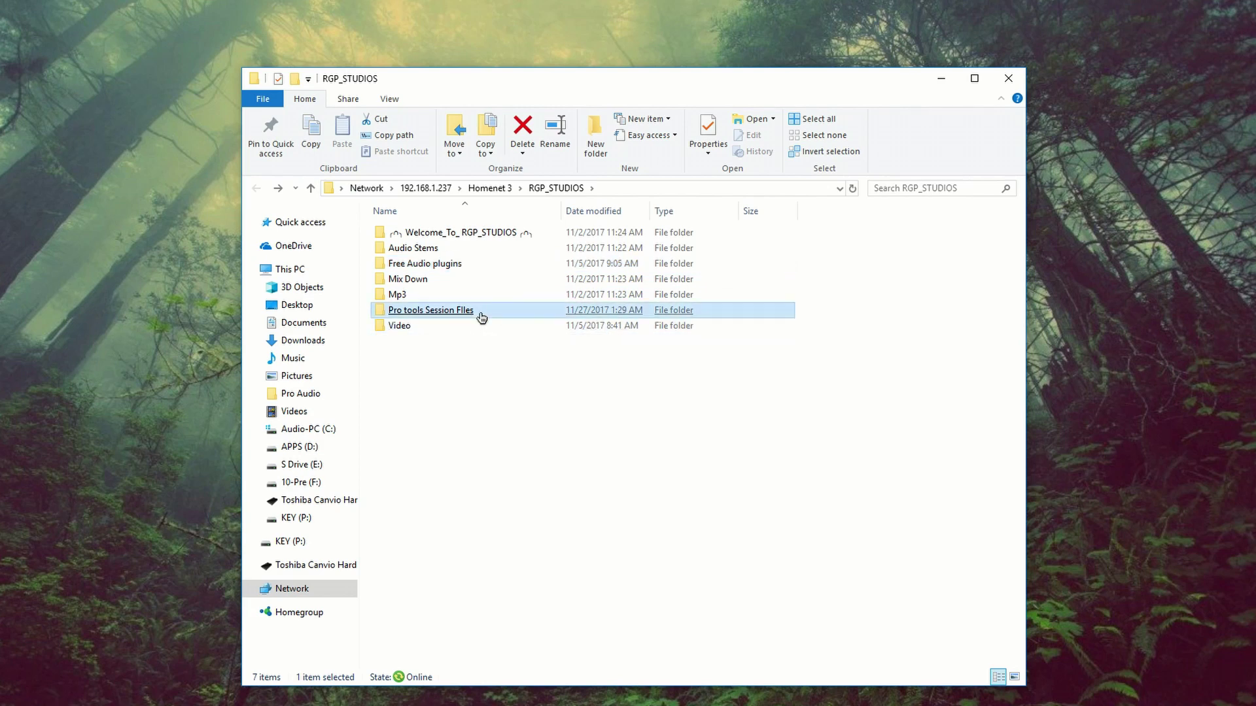
pyautogui.doubleClick(481, 317)
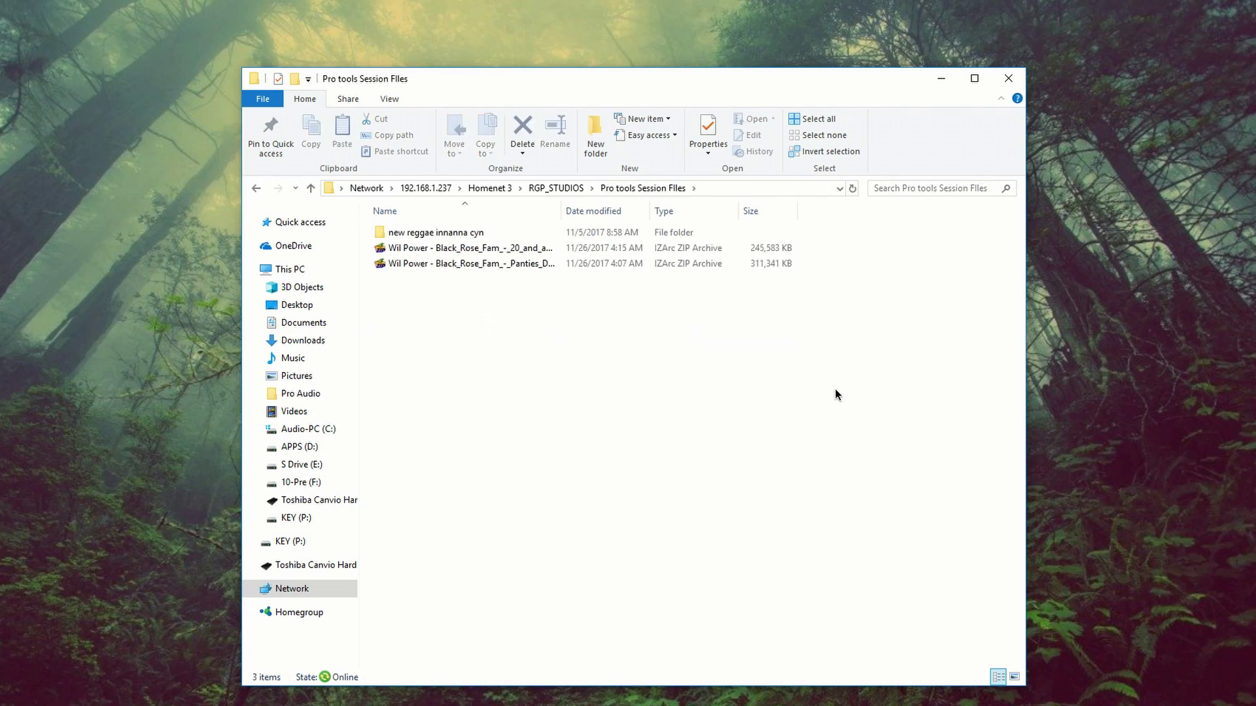
pyautogui.click(256, 188)
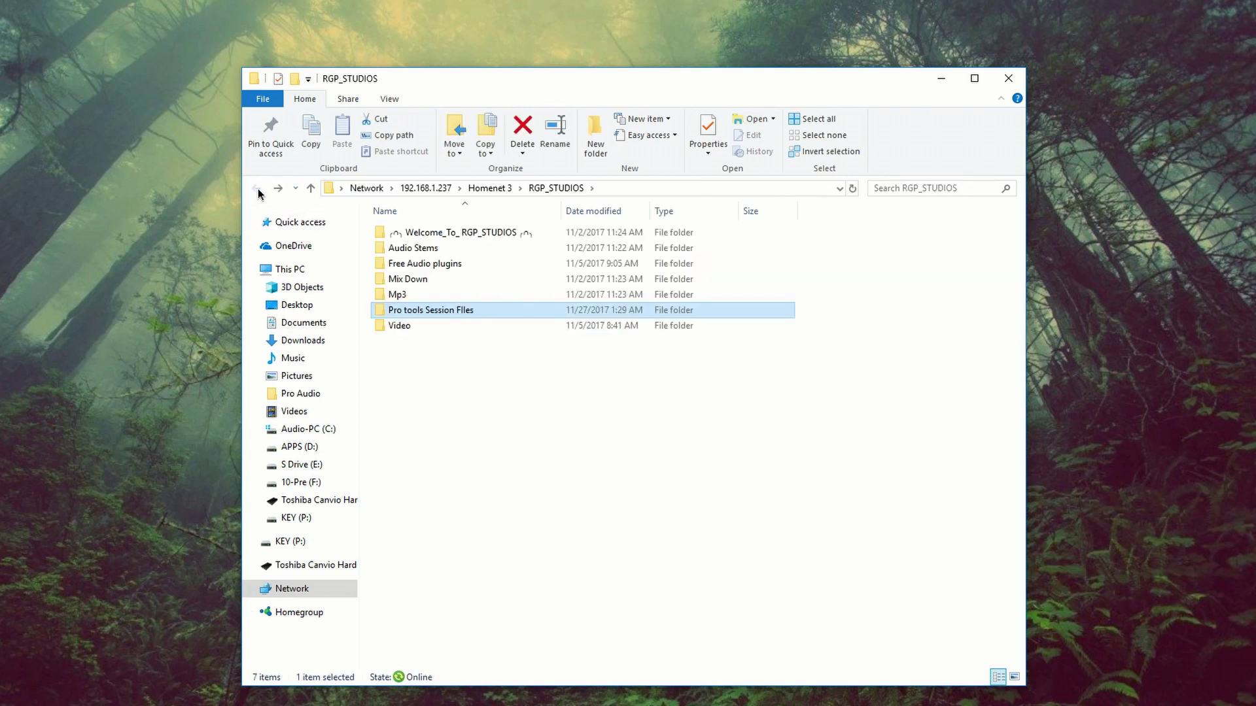
pyautogui.click(644, 188)
pyautogui.hotkey('ctrl', 'c')
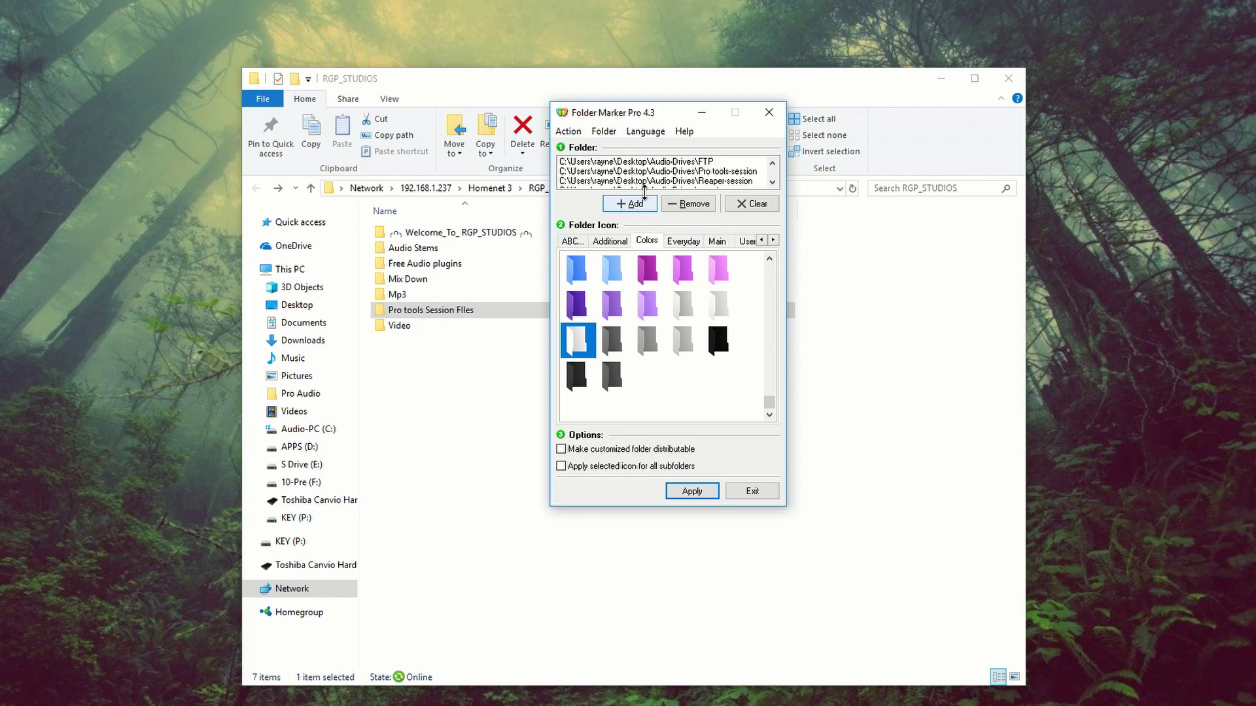
# - Remove FTP, Pro tools-session, Reaper-session, Dropbox, samples and the other entries from the folder list
pyautogui.click(696, 163)
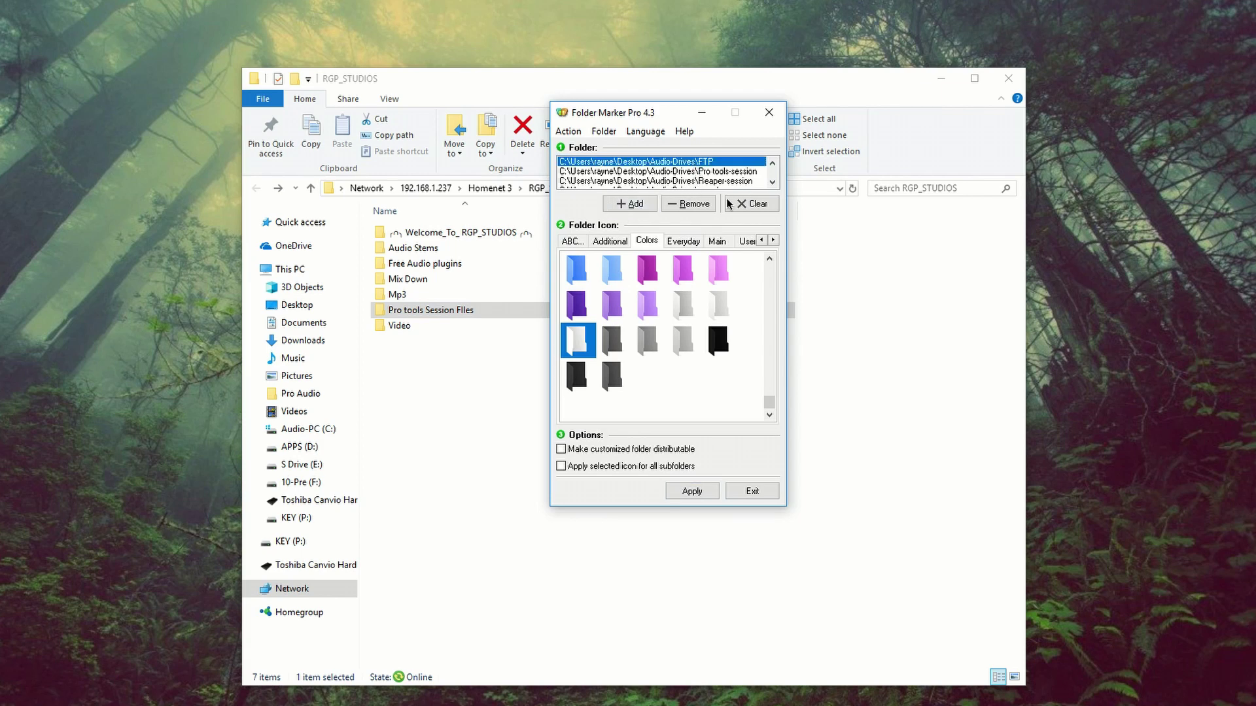
pyautogui.click(690, 203)
pyautogui.click(692, 173)
pyautogui.click(690, 203)
pyautogui.click(693, 171)
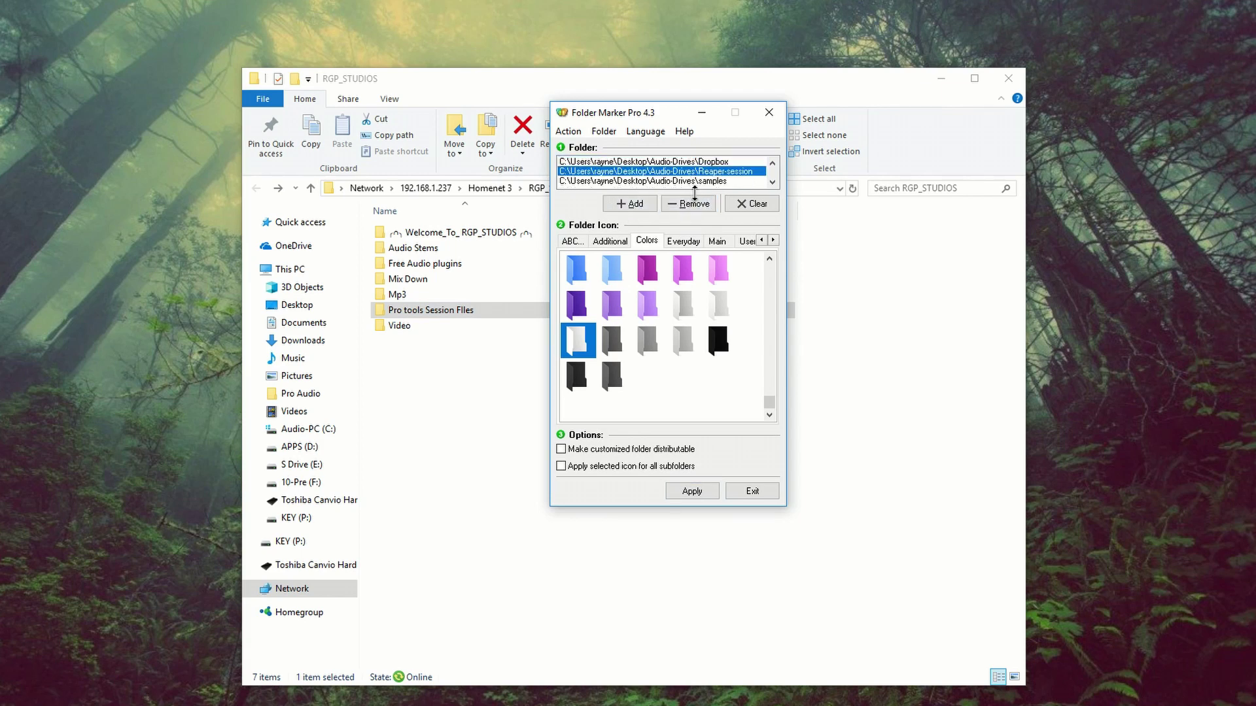
pyautogui.click(690, 204)
pyautogui.click(685, 171)
pyautogui.click(690, 203)
pyautogui.click(676, 162)
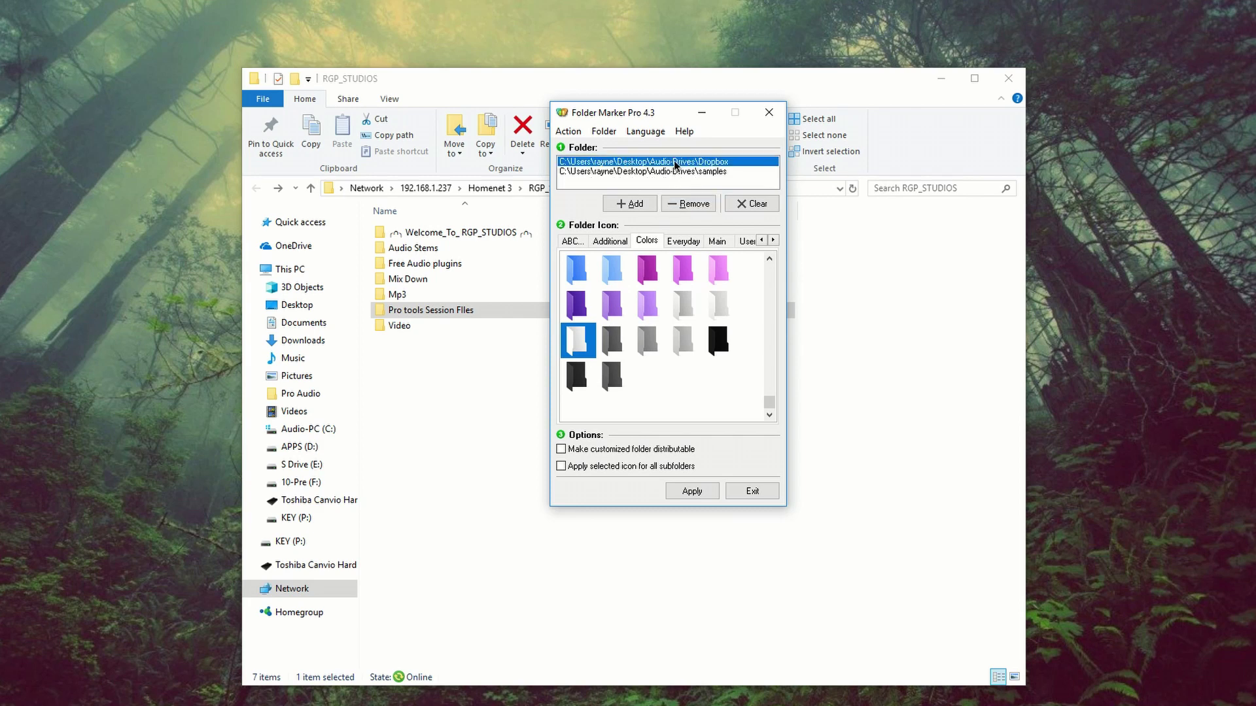
pyautogui.click(690, 203)
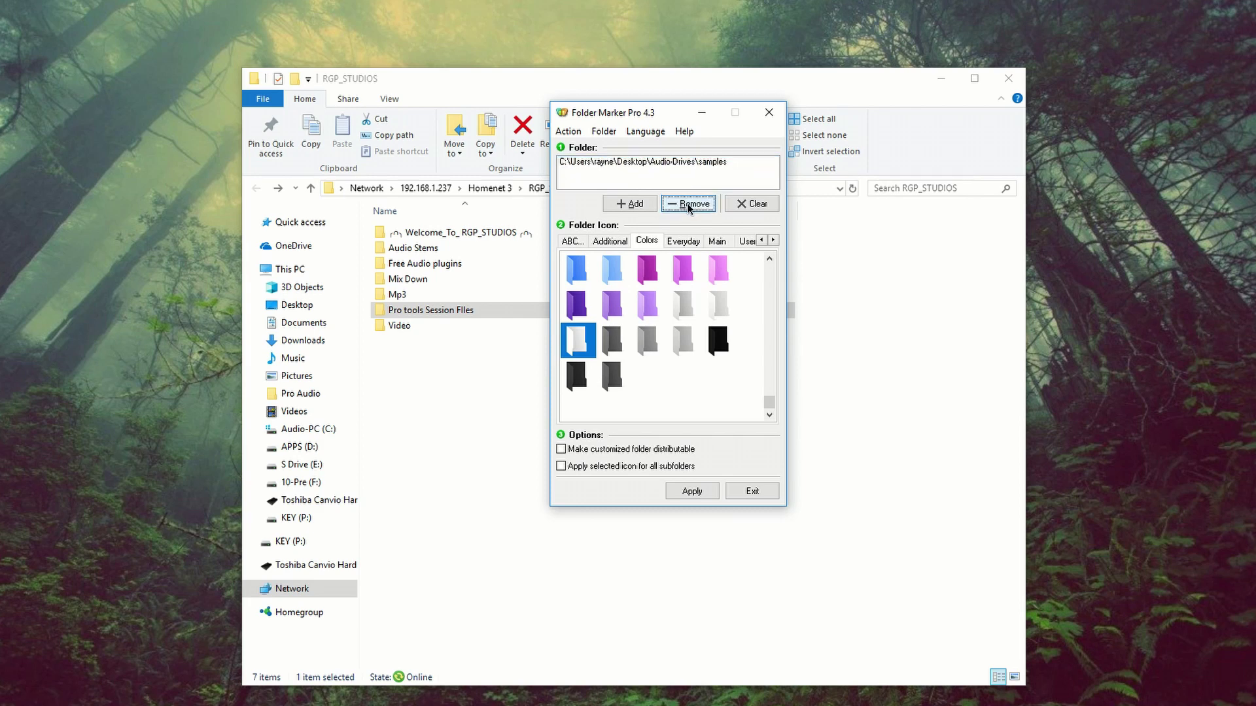
pyautogui.click(692, 163)
pyautogui.click(693, 204)
# - Switch to Single Folder mode and paste the RGP_STUDIOS network path into the folder field
pyautogui.click(646, 130)
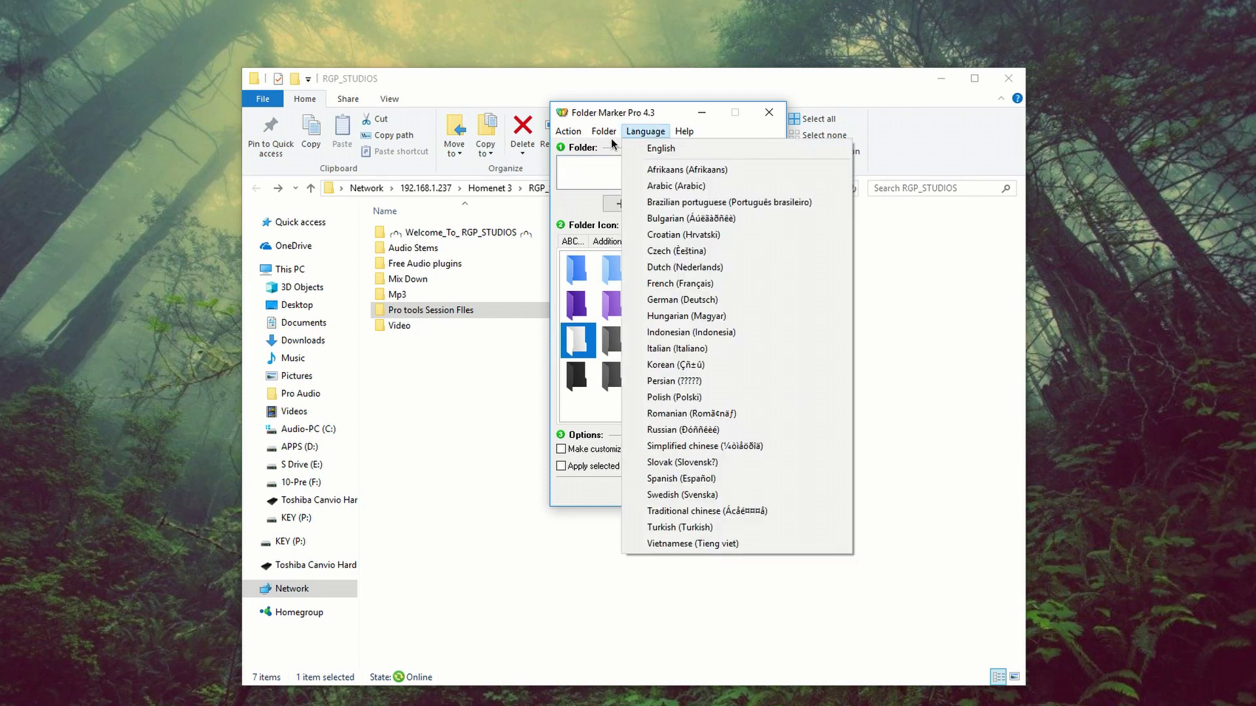
pyautogui.click(610, 156)
pyautogui.doubleClick(741, 161)
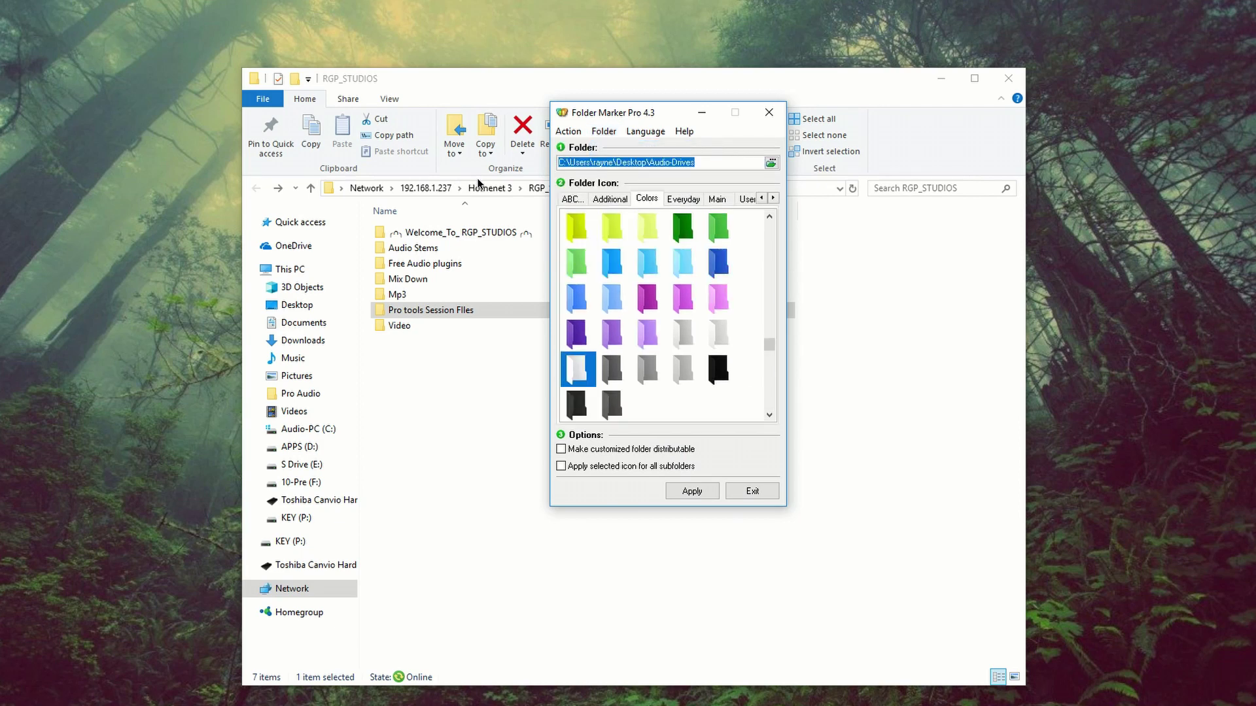
pyautogui.hotkey('ctrl', 'v')
pyautogui.moveTo(628, 113); pyautogui.dragTo(740, 84)
# - Browse into the share and set Mix Down as the target folder
pyautogui.click(885, 135)
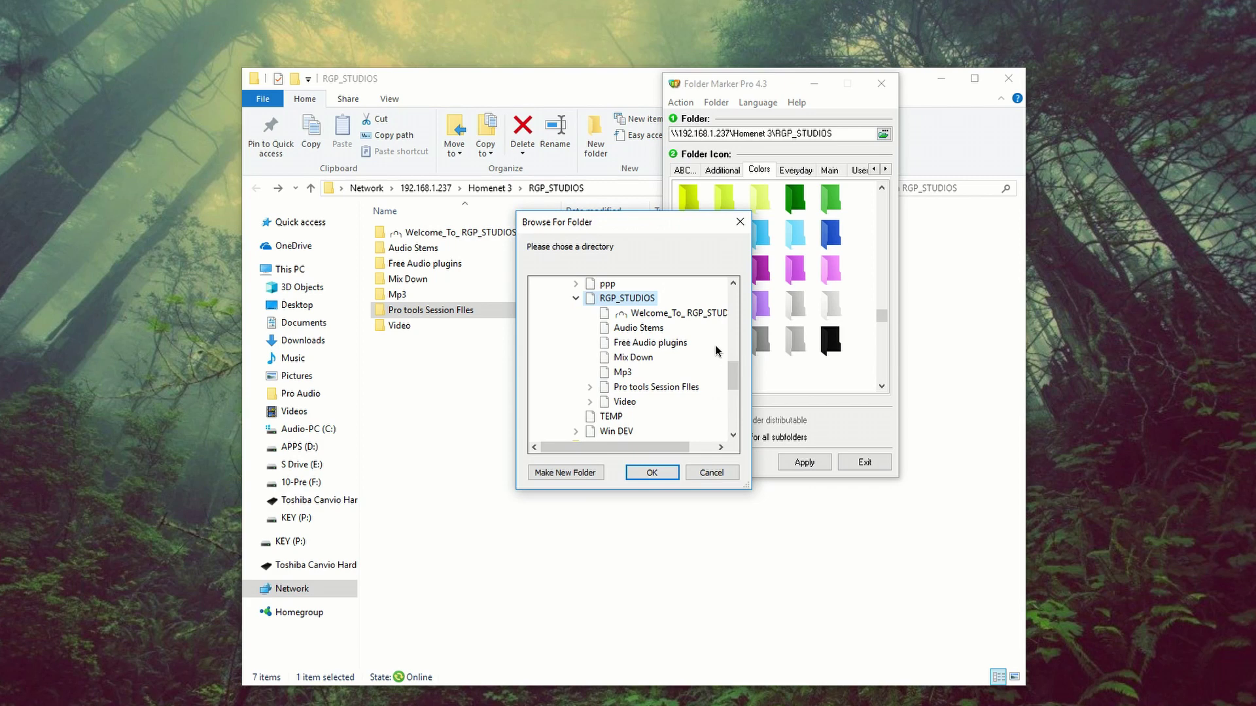
pyautogui.click(655, 365)
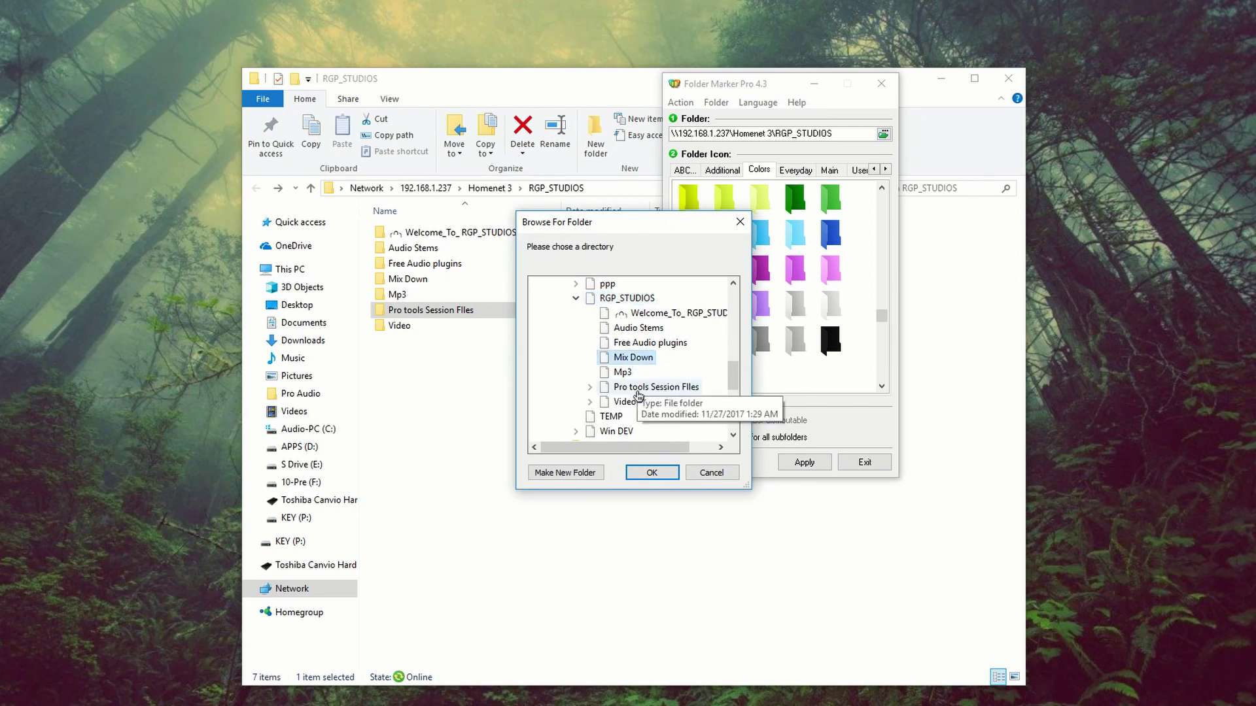
pyautogui.click(651, 472)
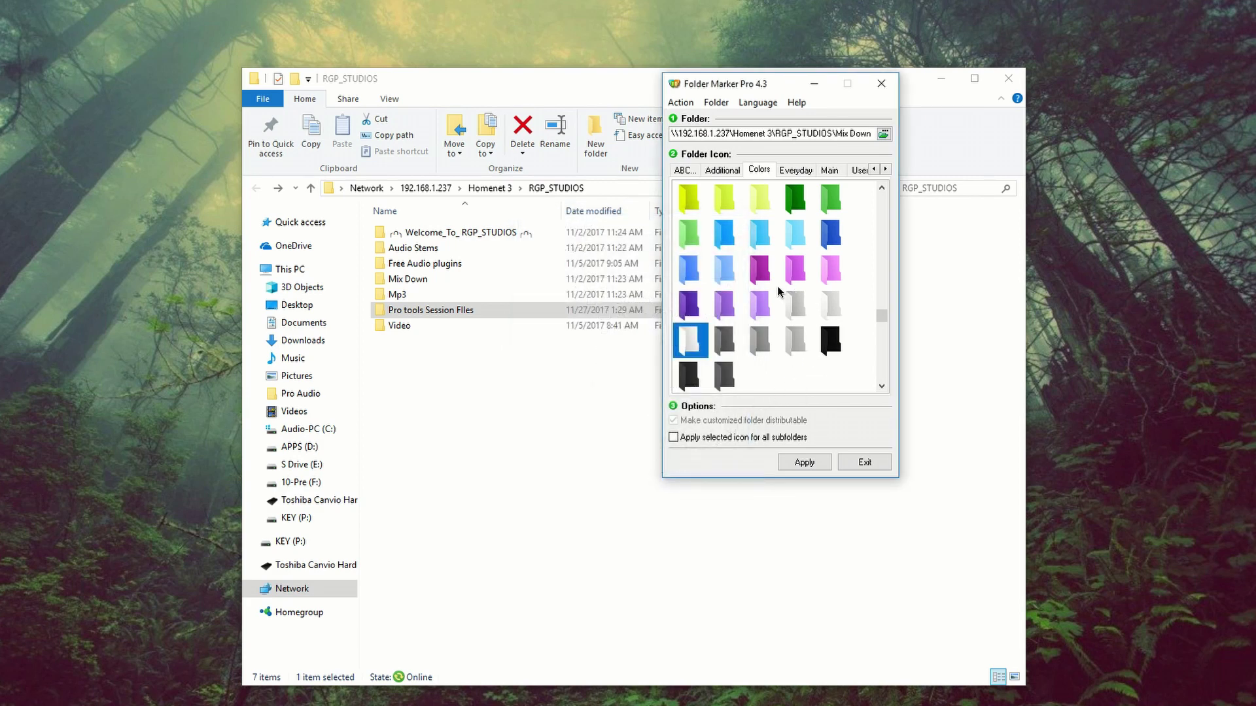
pyautogui.moveTo(878, 313); pyautogui.dragTo(861, 206)
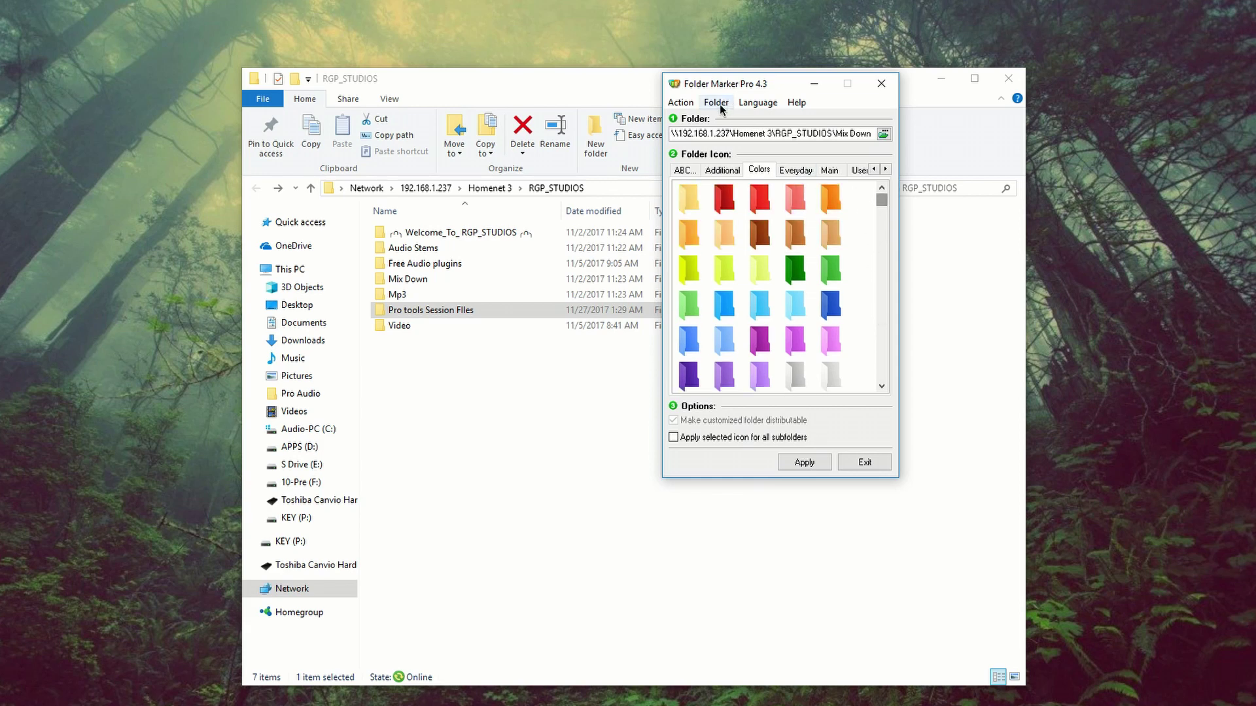
# - Make folders distributable by default and apply the red folder icon to Mix Down
pyautogui.click(680, 102)
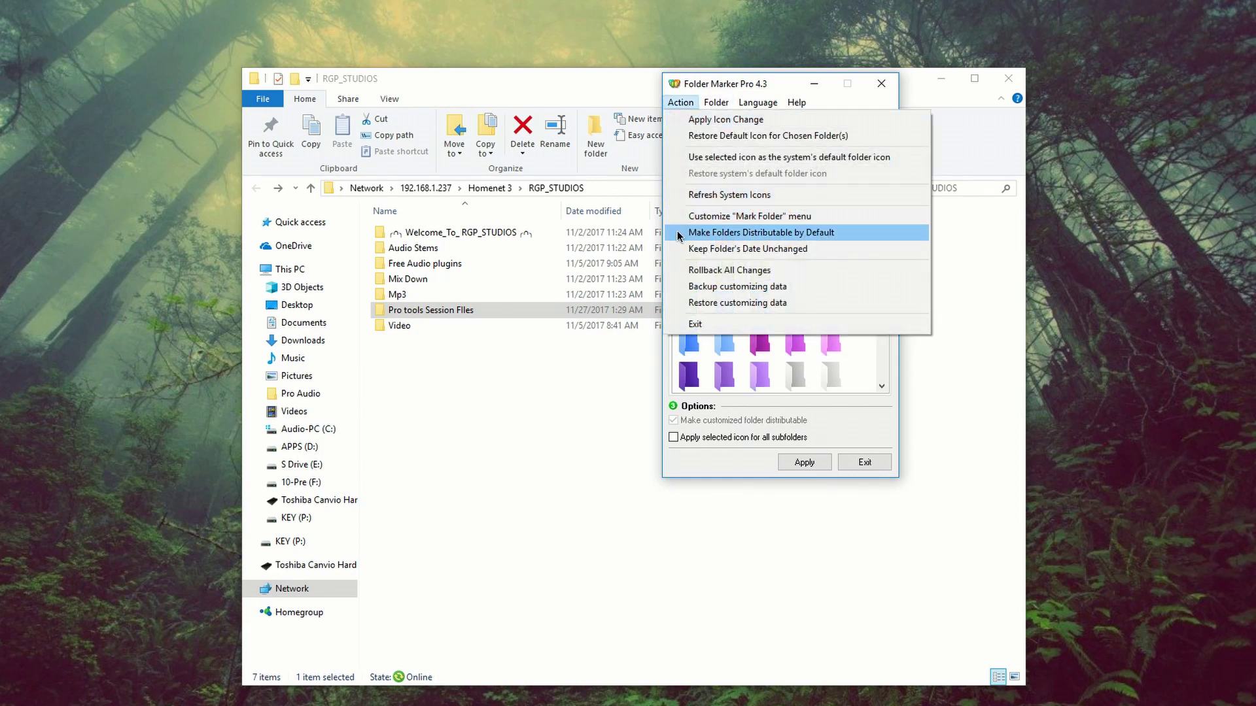
pyautogui.click(678, 234)
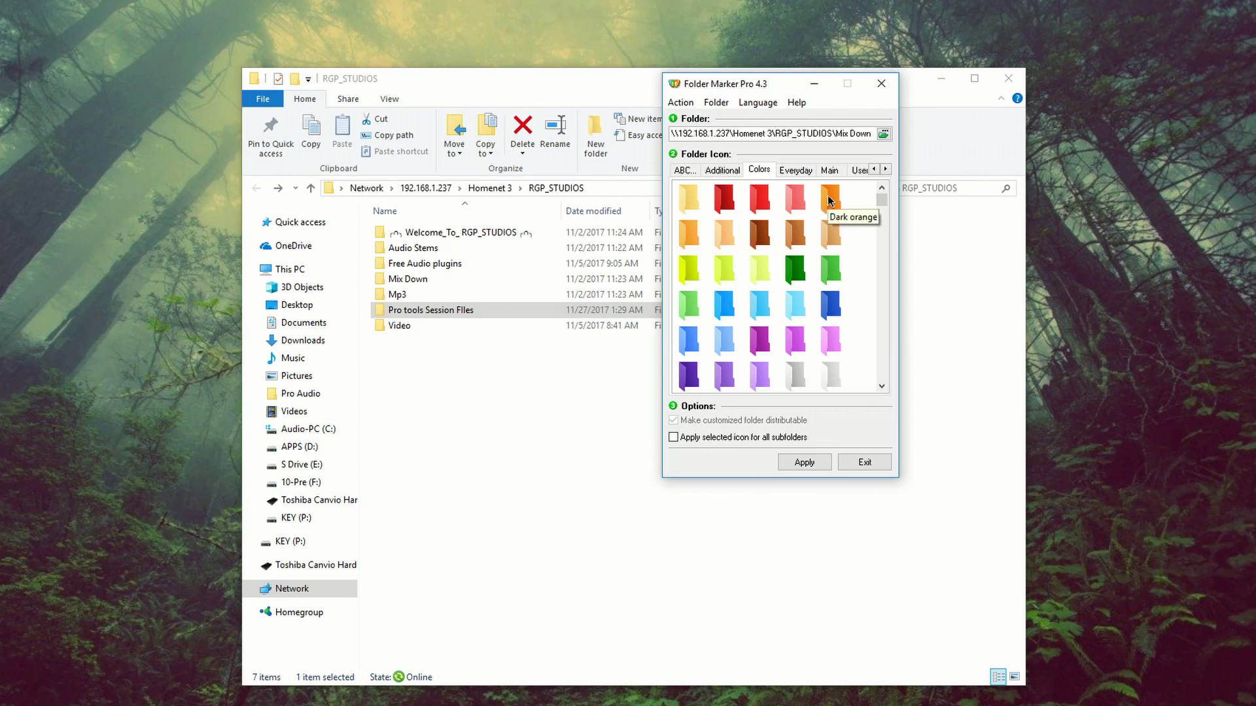
pyautogui.click(761, 198)
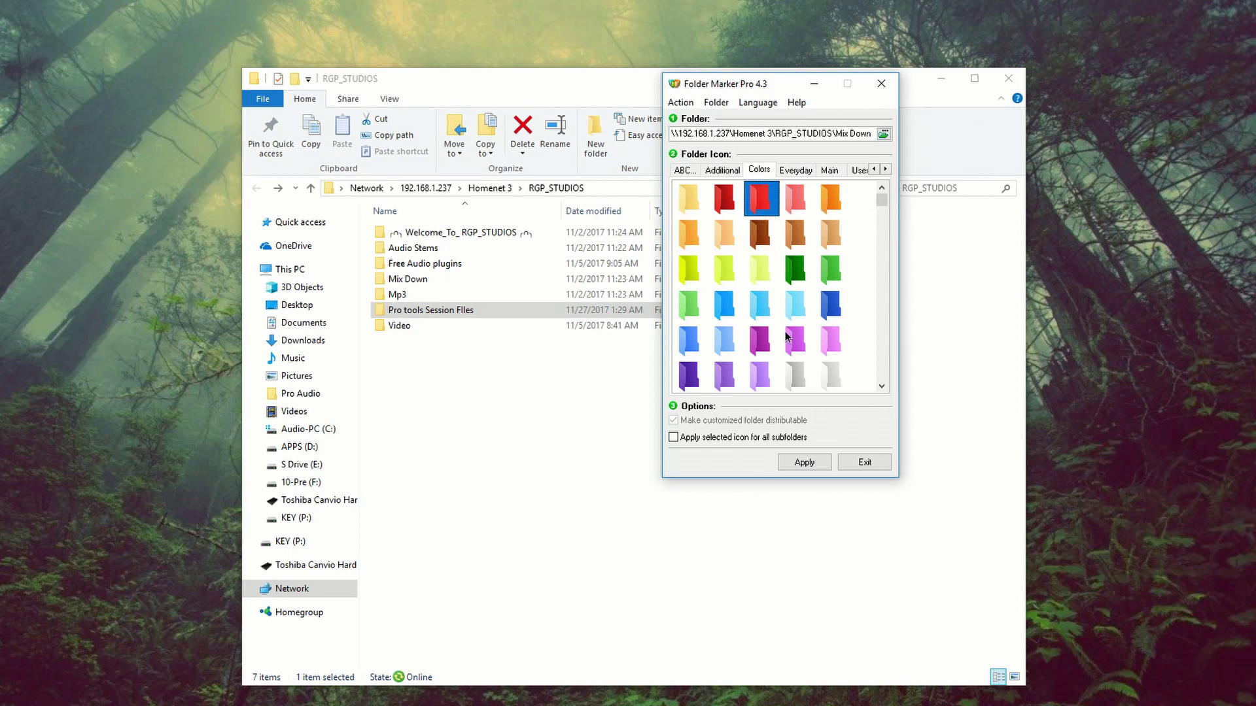
pyautogui.click(812, 462)
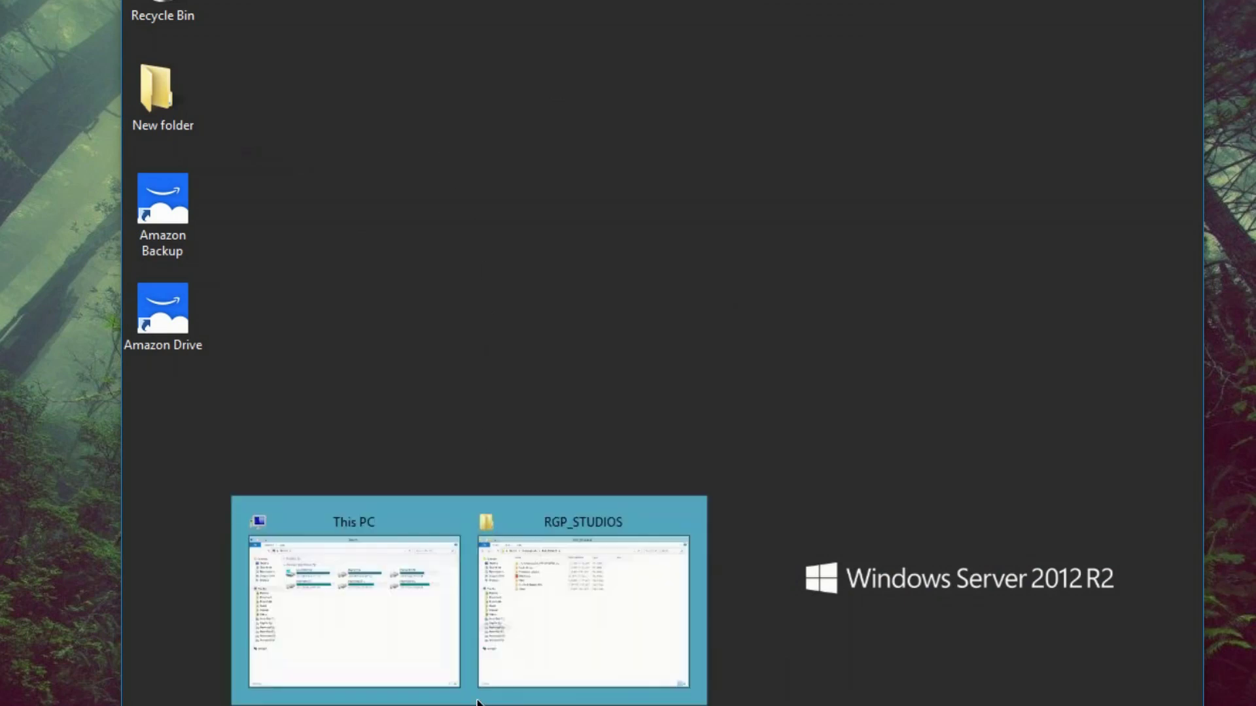
# - Bring up the server's RGP_STUDIOS window and check that Mix Down shows a red icon
pyautogui.click(544, 621)
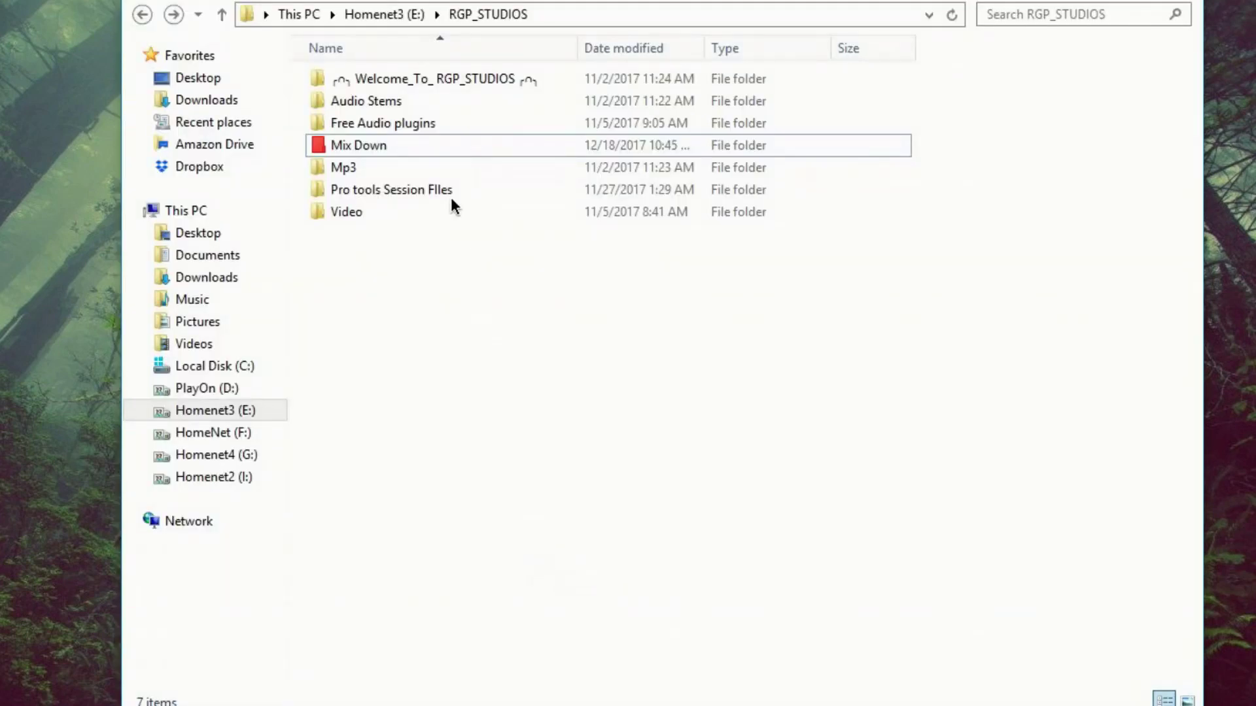
pyautogui.click(355, 149)
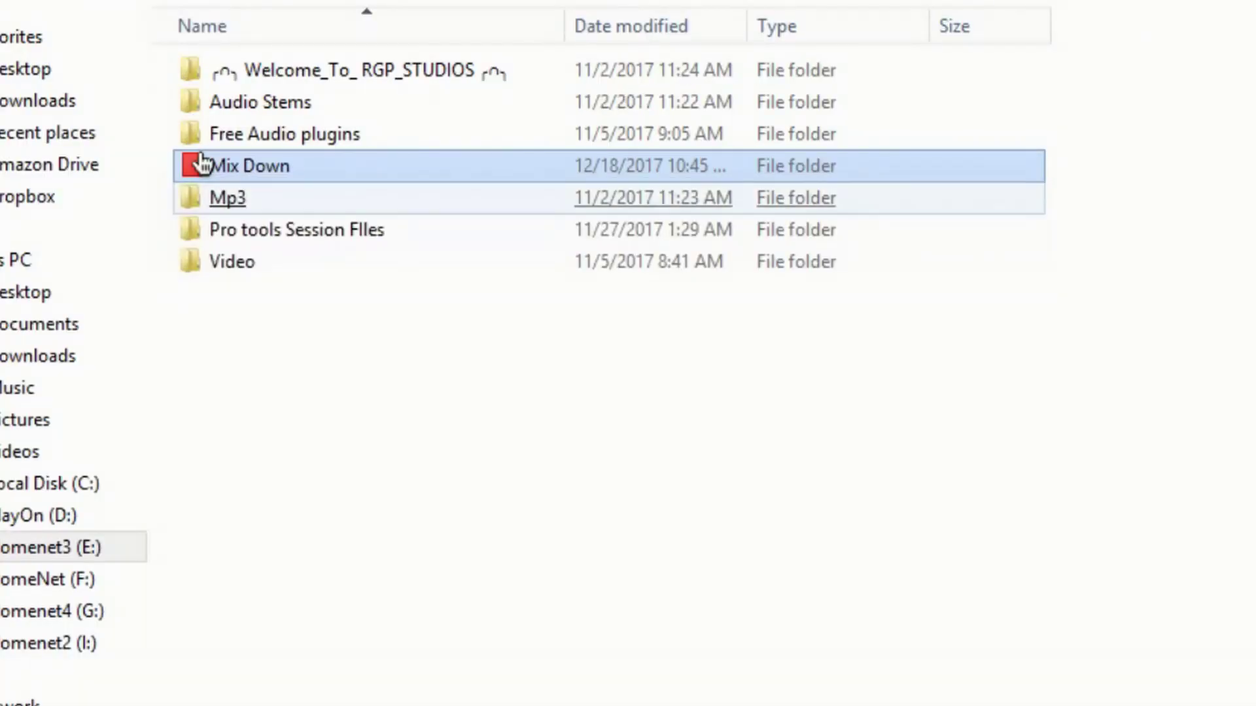
pyautogui.click(530, 480)
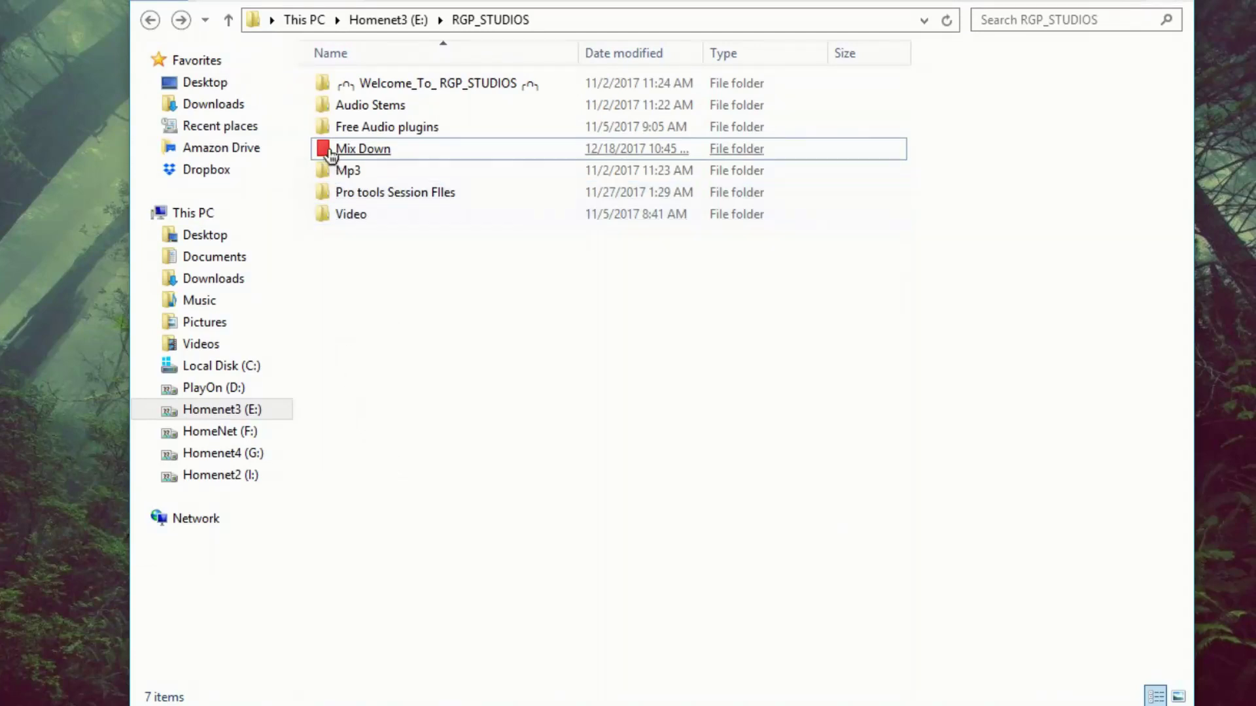
pyautogui.click(484, 155)
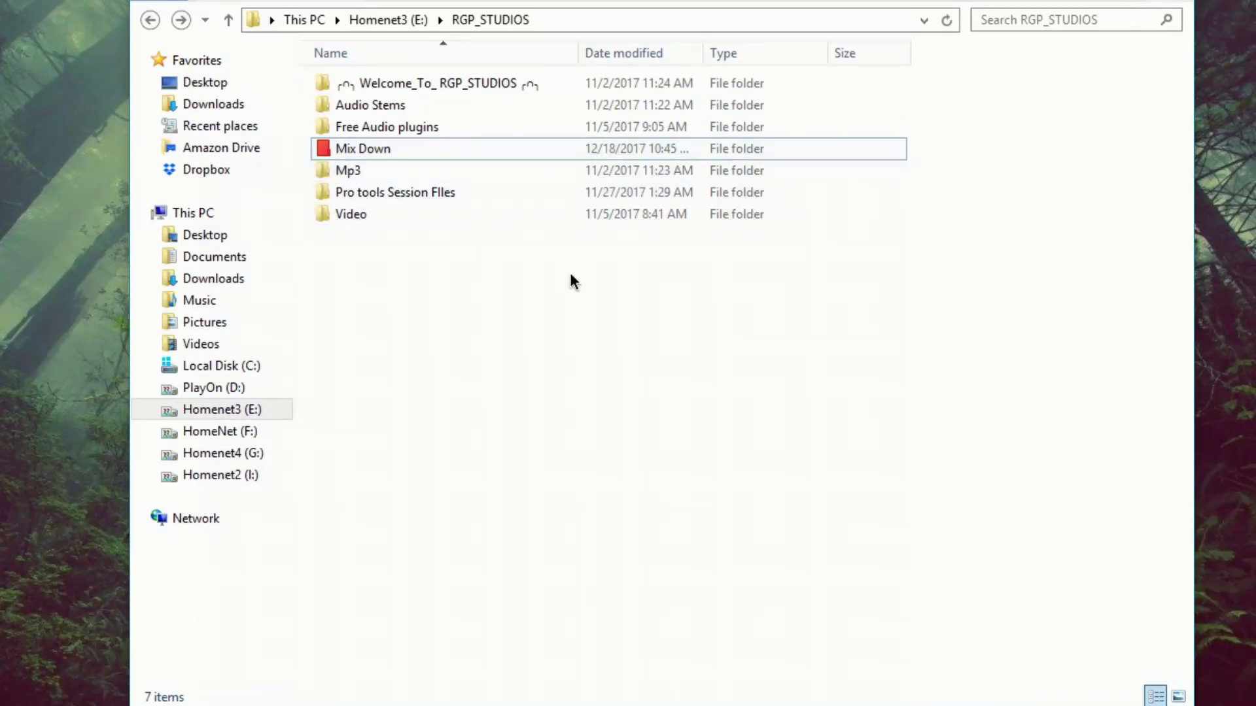